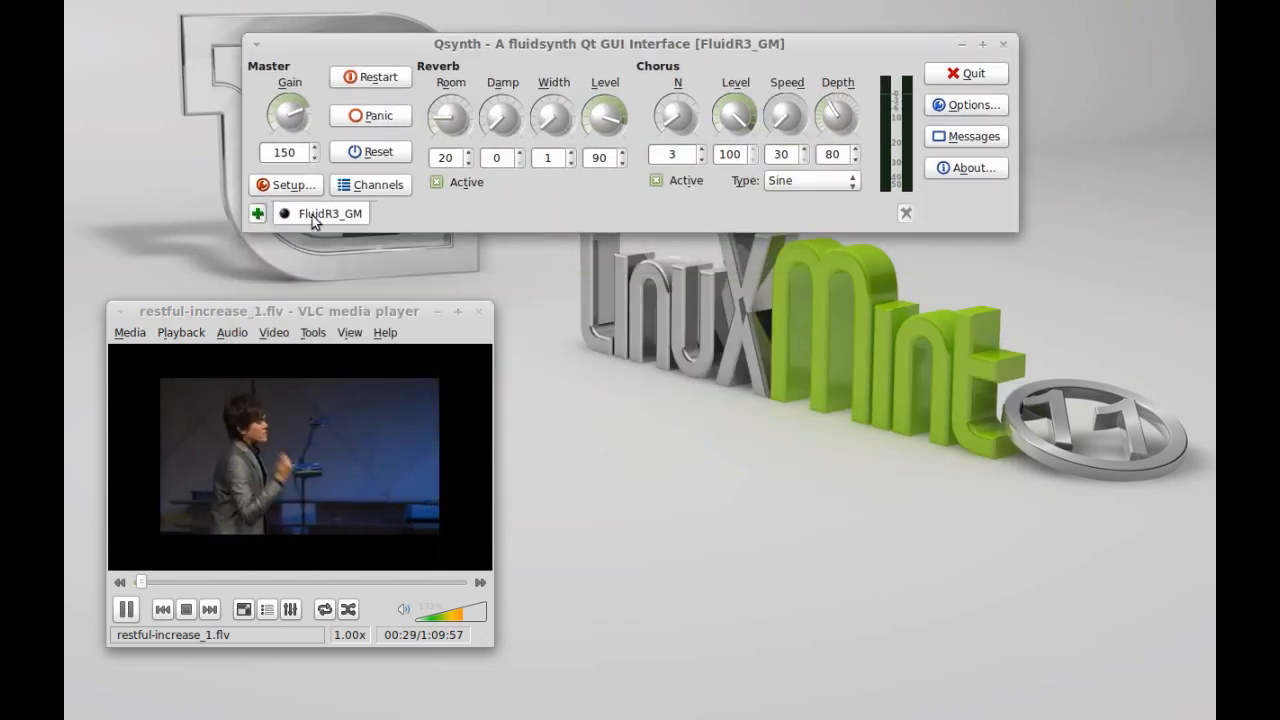
- Open Qsynth's FluidR3_GM engine setup on its MIDI tab (alsa_seq, 16 channels)
click(291, 186)
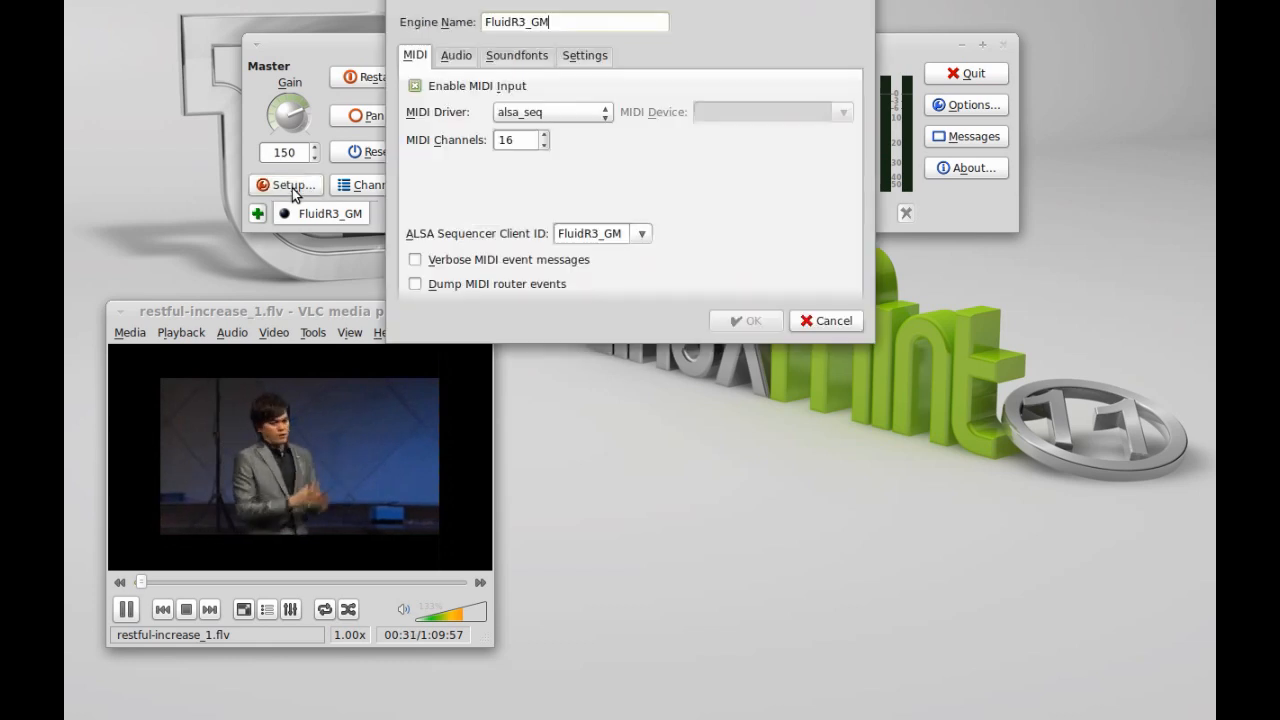
- Bring the setup dialog on screen, keep alsa_seq as MIDI driver, and view the Audio settings
drag(570, 2, 622, 88)
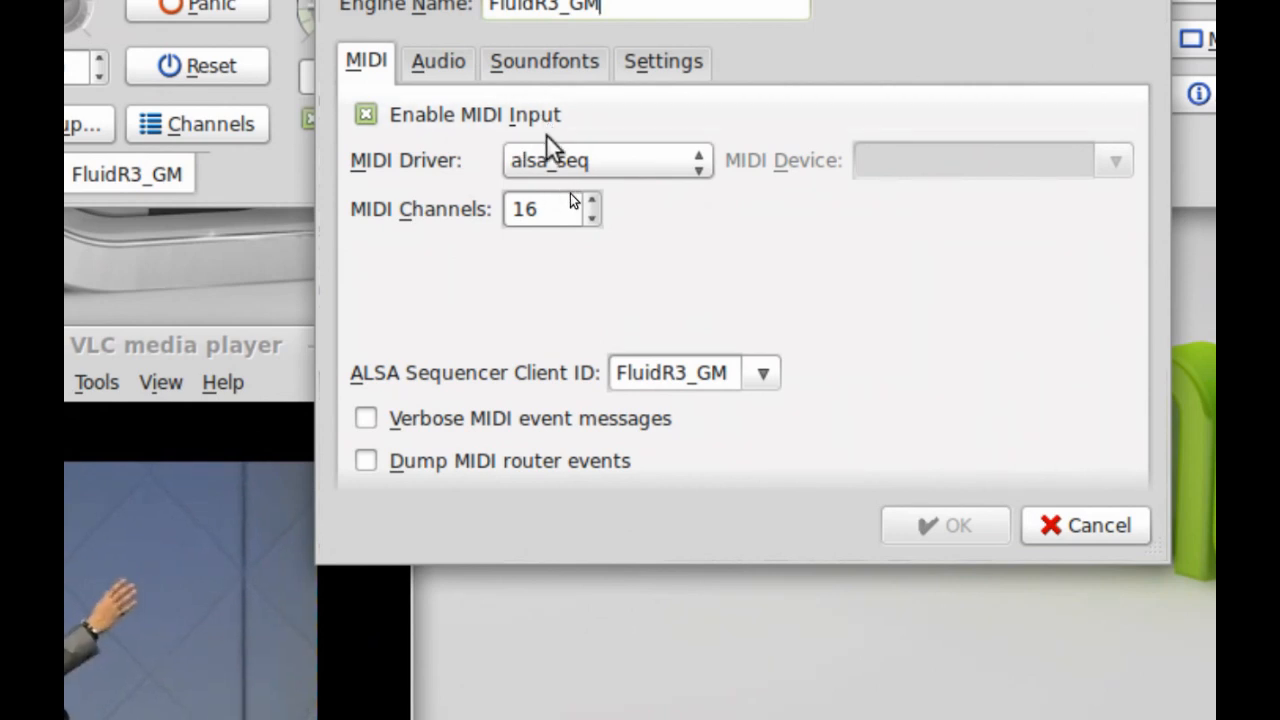
click(687, 168)
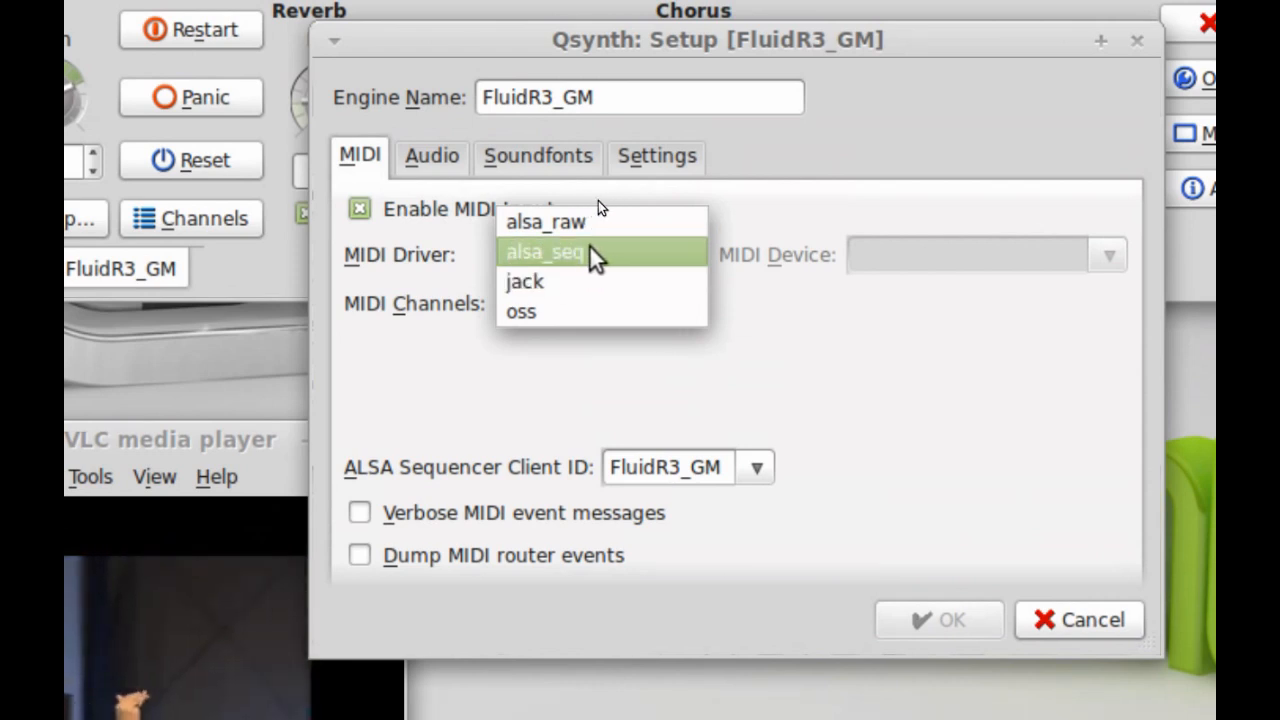
click(594, 254)
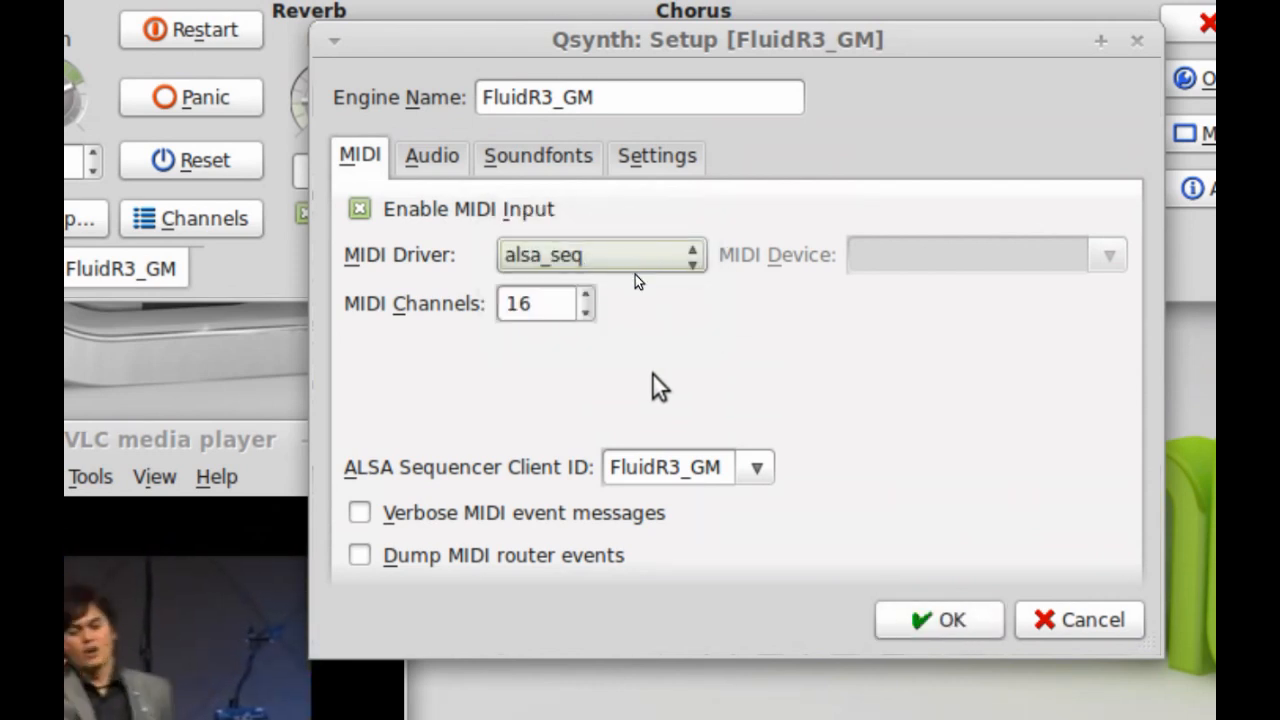
click(433, 168)
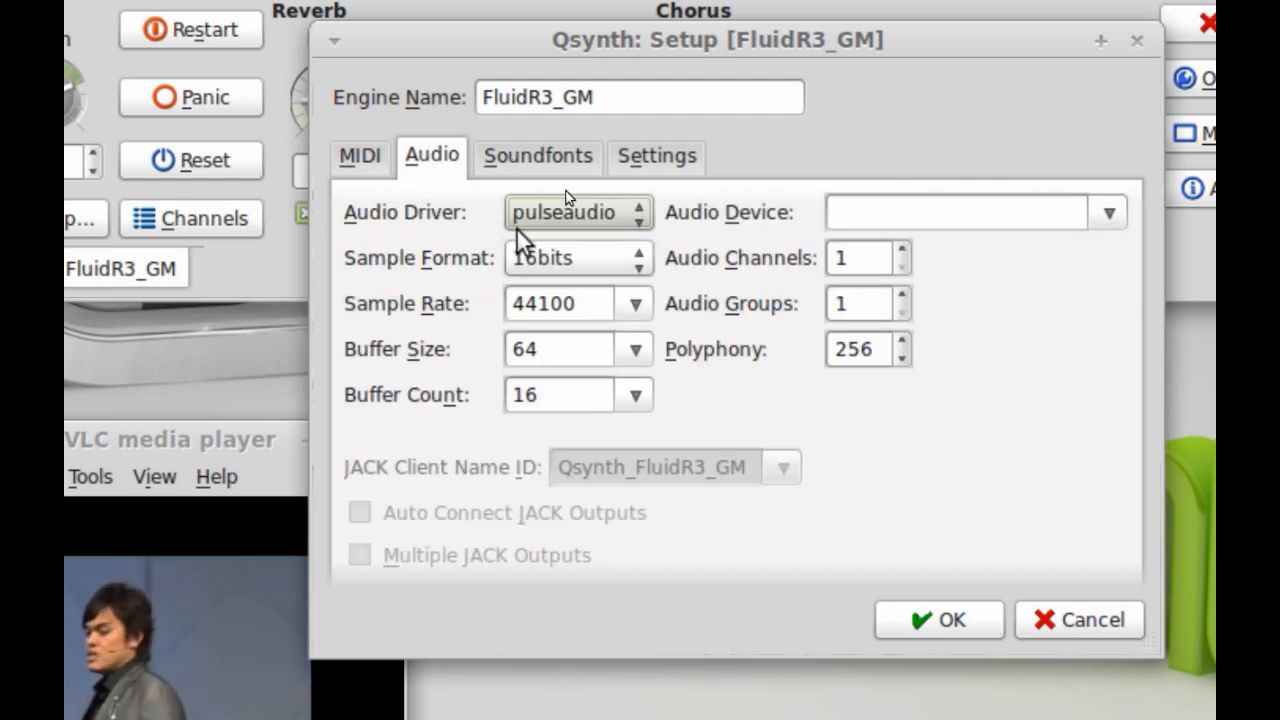
click(641, 214)
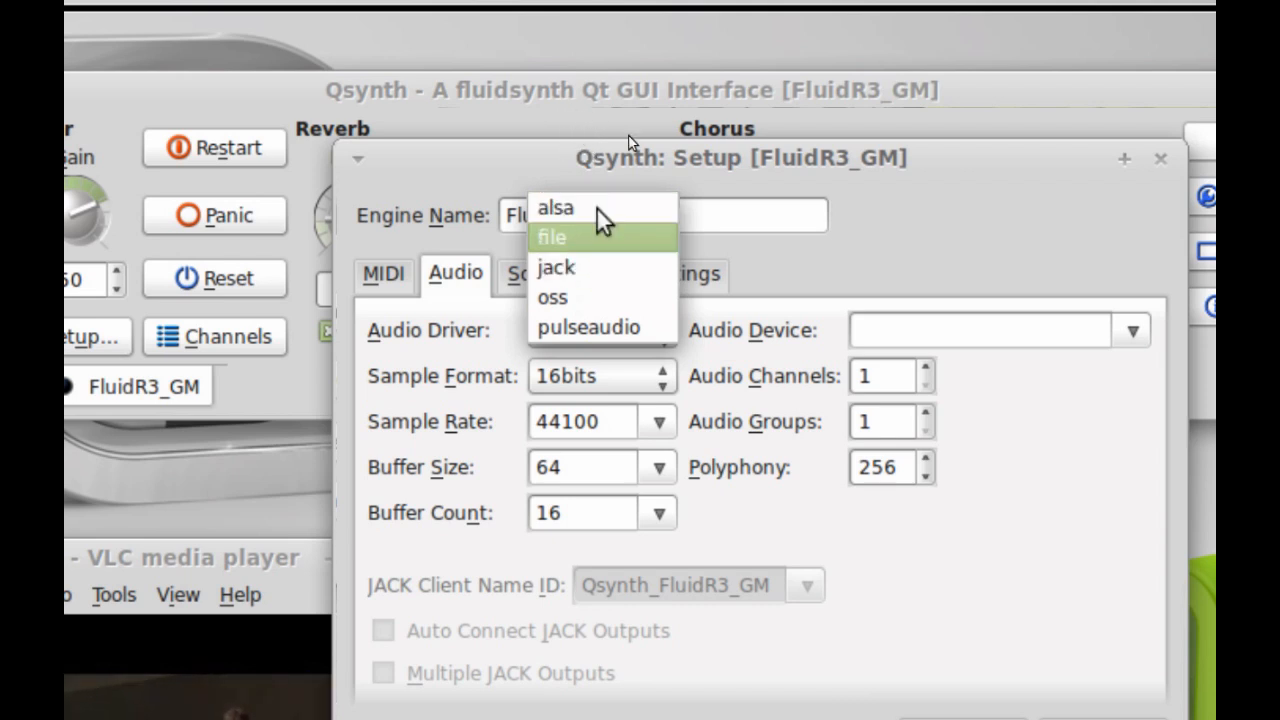
- Keep pulseaudio as audio driver, then browse for a soundfont from the Soundfonts list
click(631, 329)
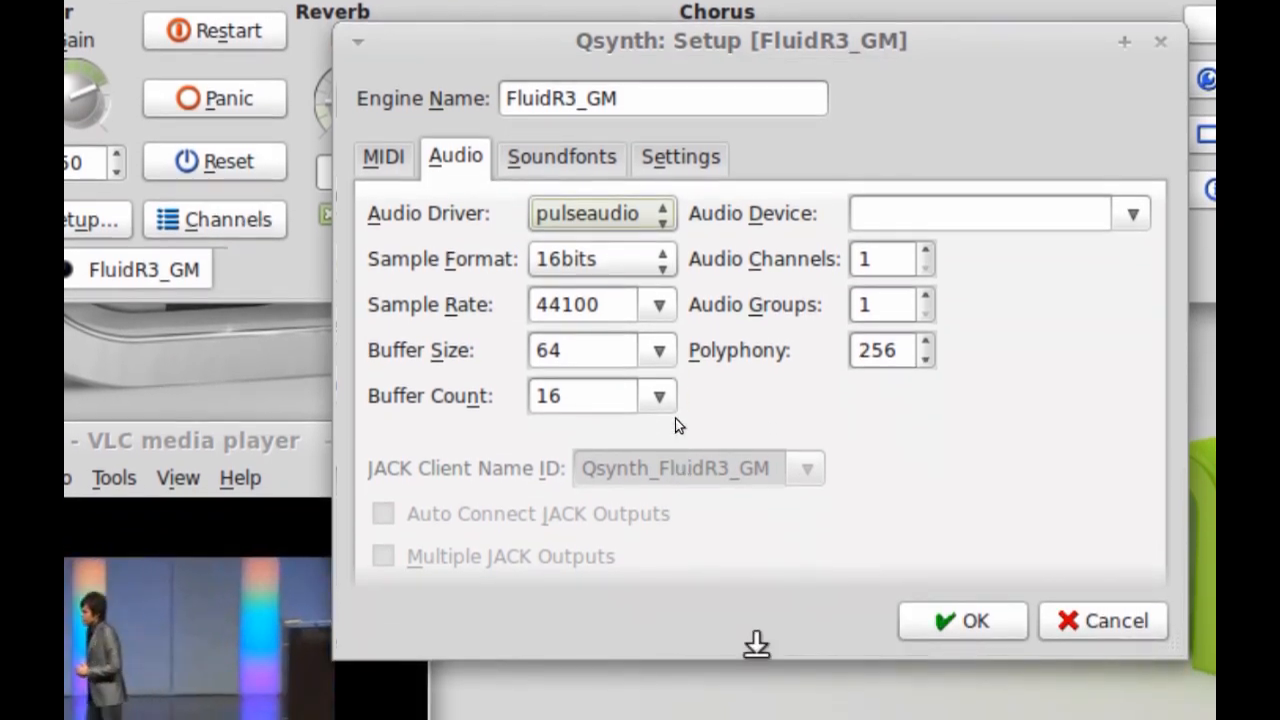
click(560, 160)
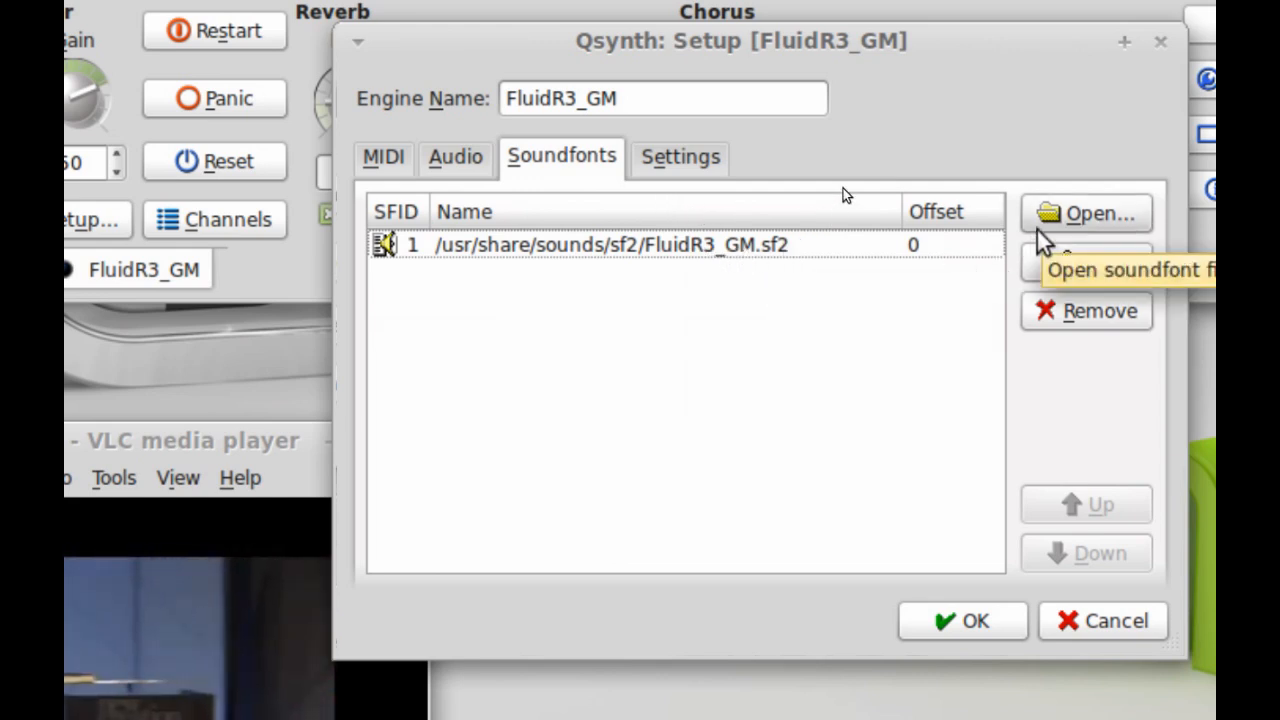
click(1066, 214)
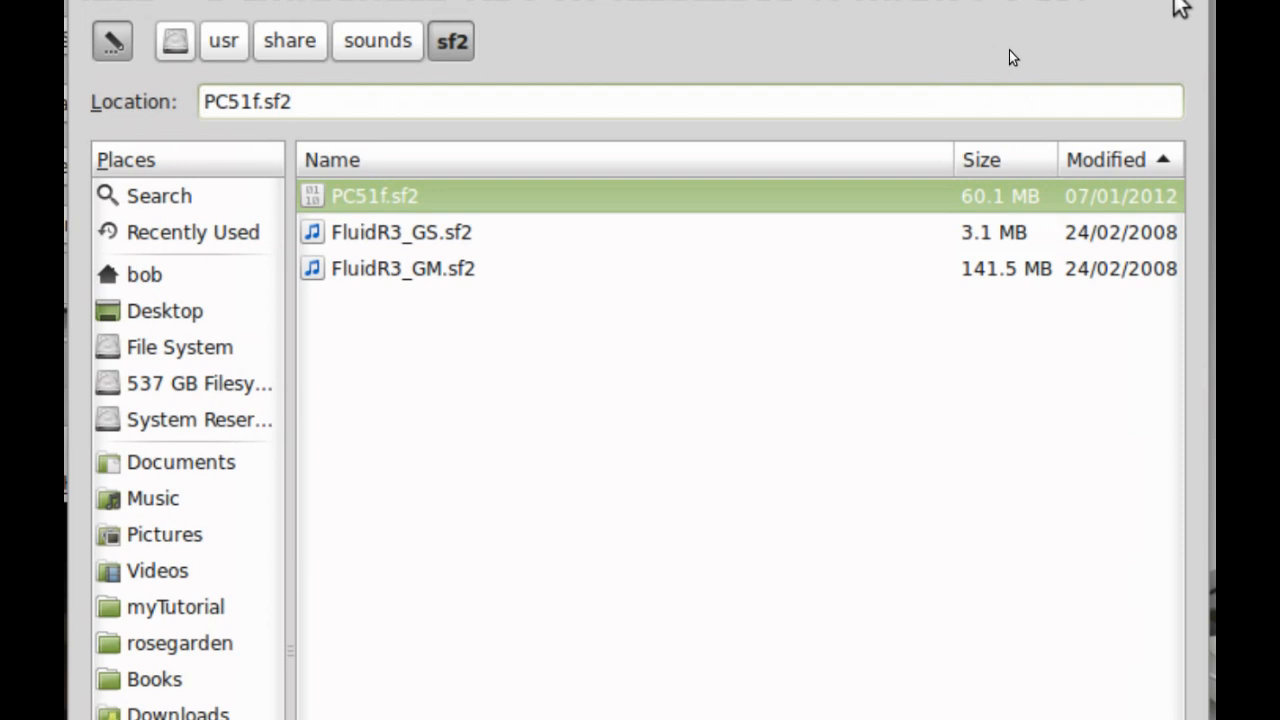
- Dismiss the soundfont browser without loading anything and view the engine Settings table
click(1172, 5)
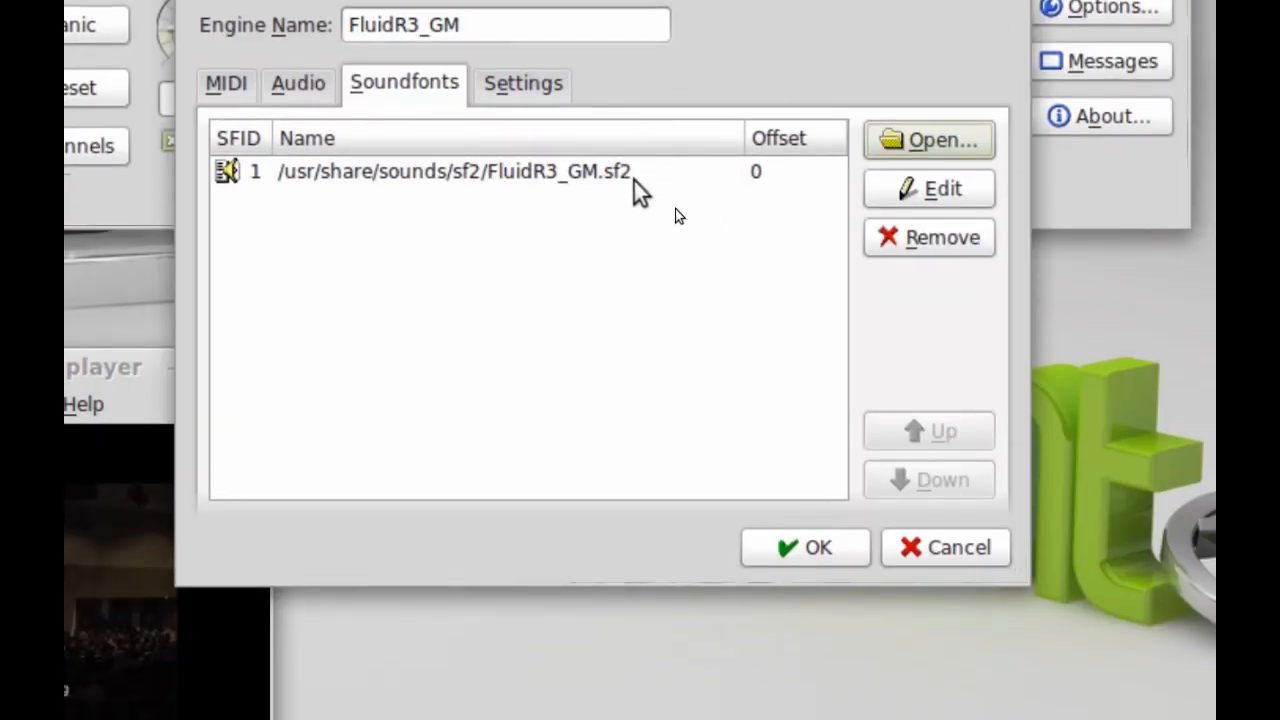
click(527, 82)
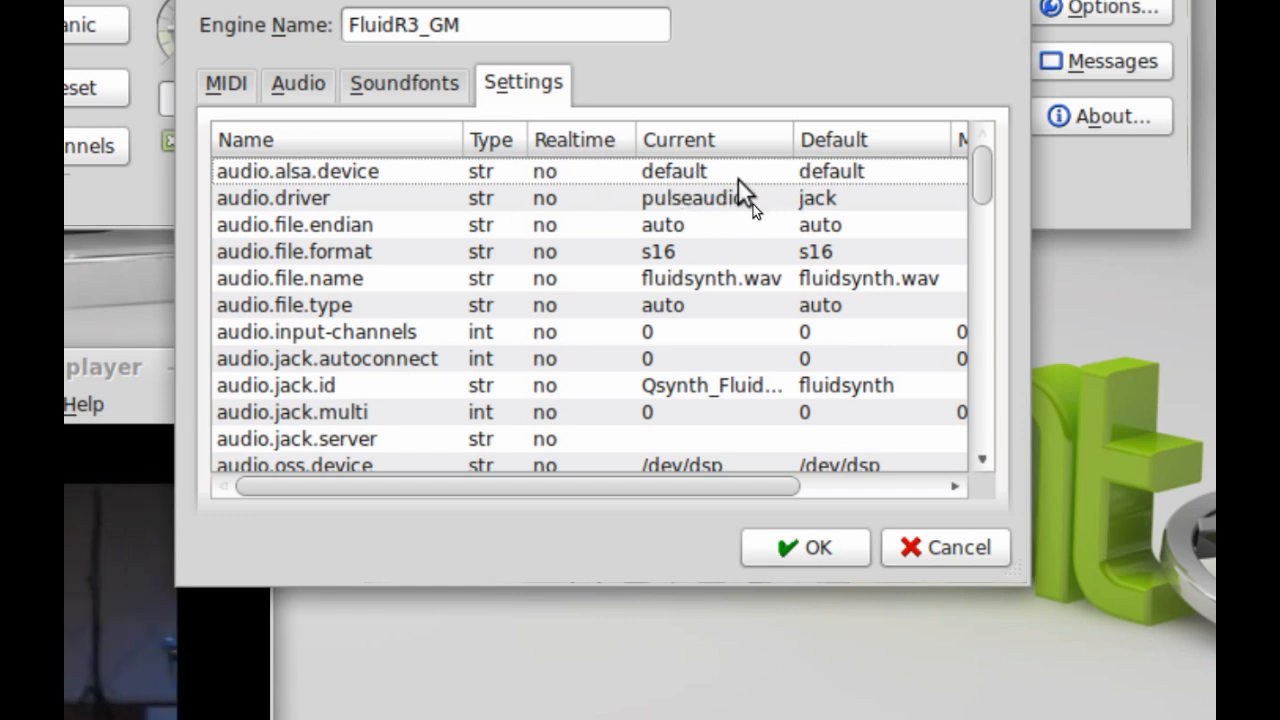
- Enlarge the setup dialog and scroll the engine settings, checking audio.driver is pulseaudio
click(722, 205)
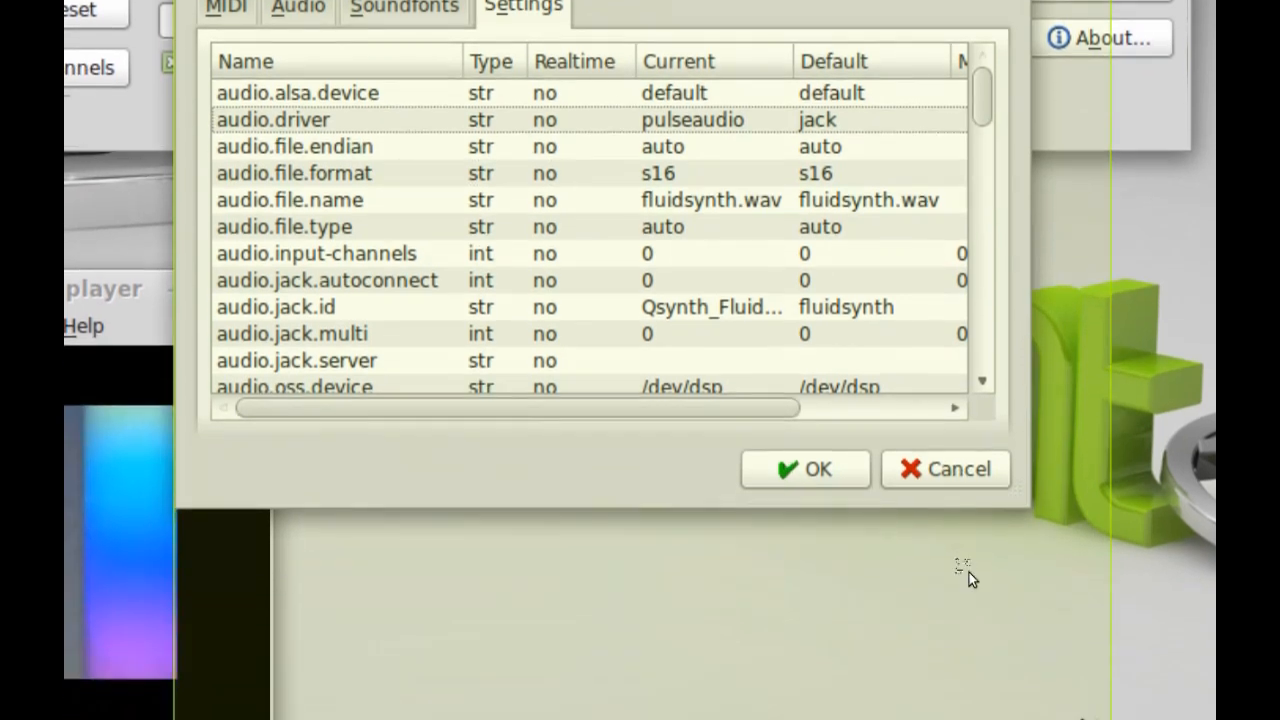
drag(969, 572, 967, 570)
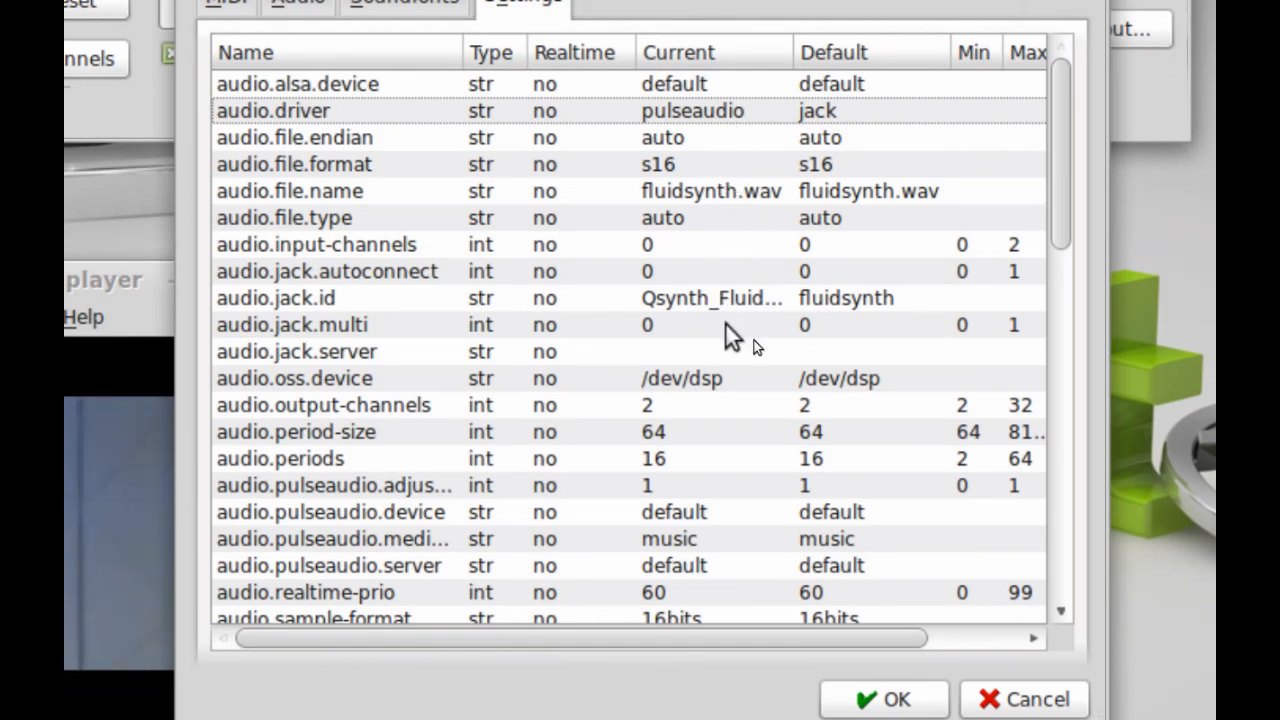
scroll(727, 324, down, 3)
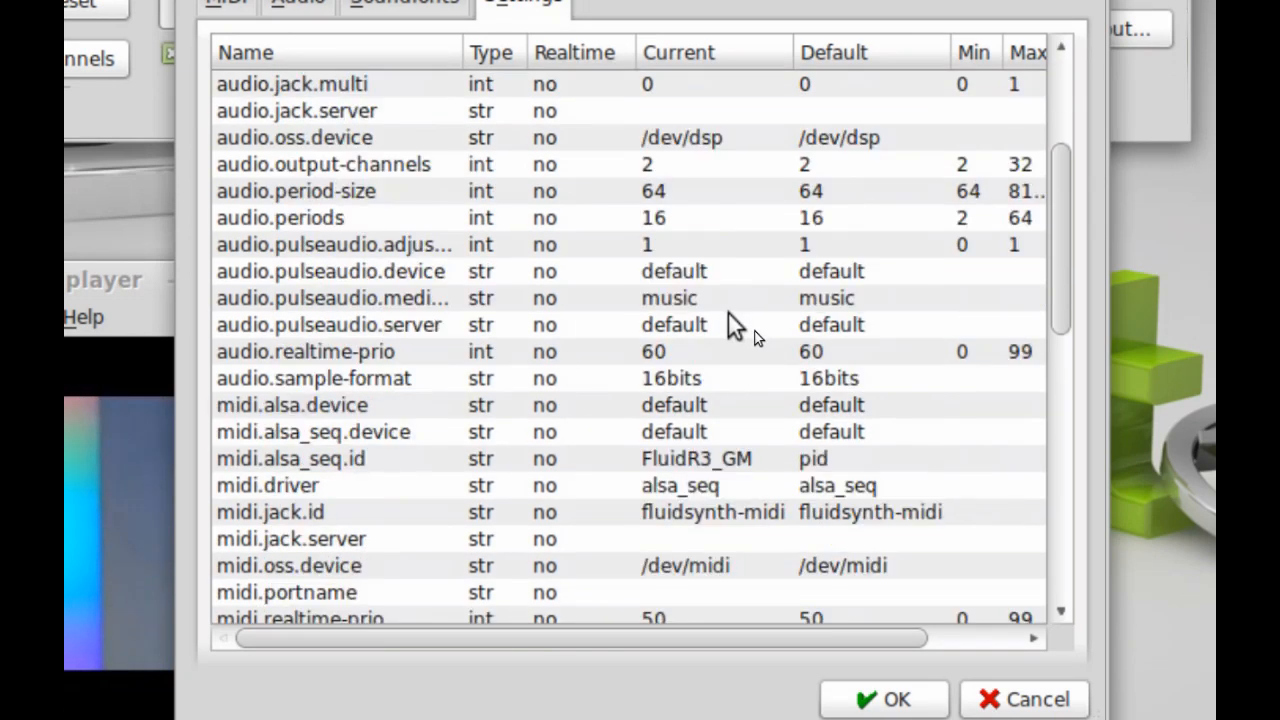
scroll(728, 312, down, 1)
scroll(729, 312, down, 7)
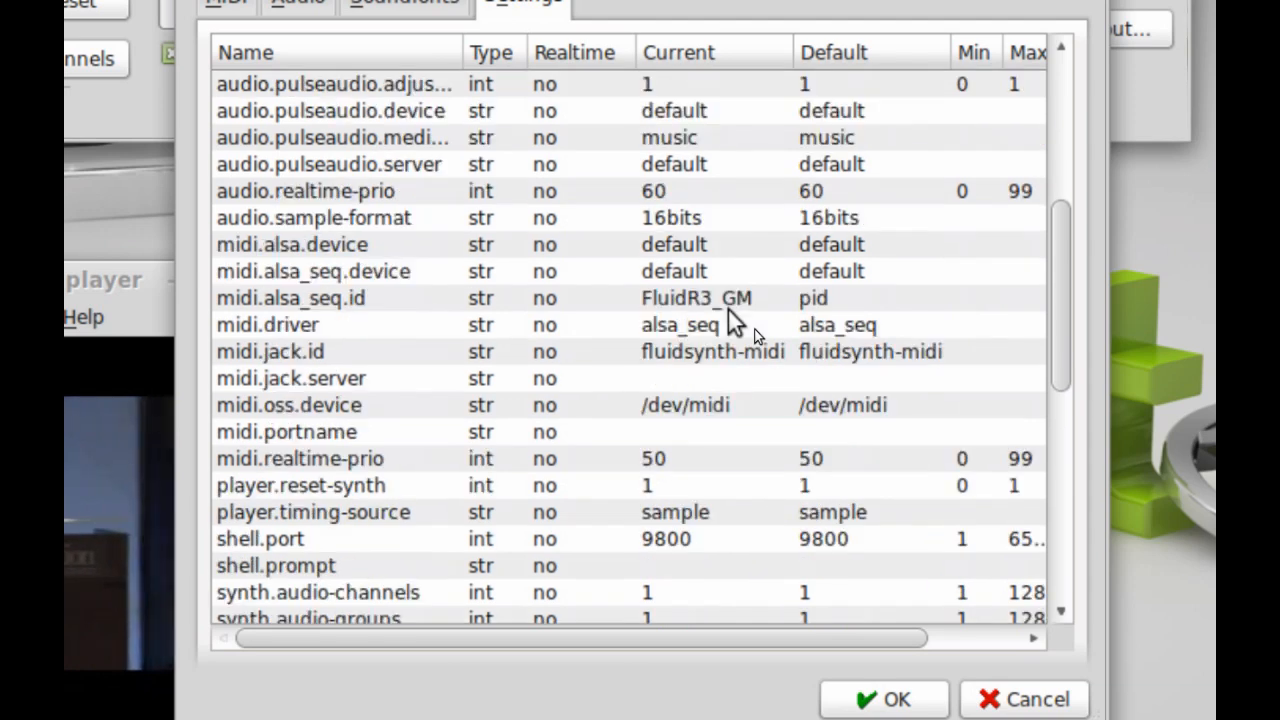
scroll(728, 307, down, 2)
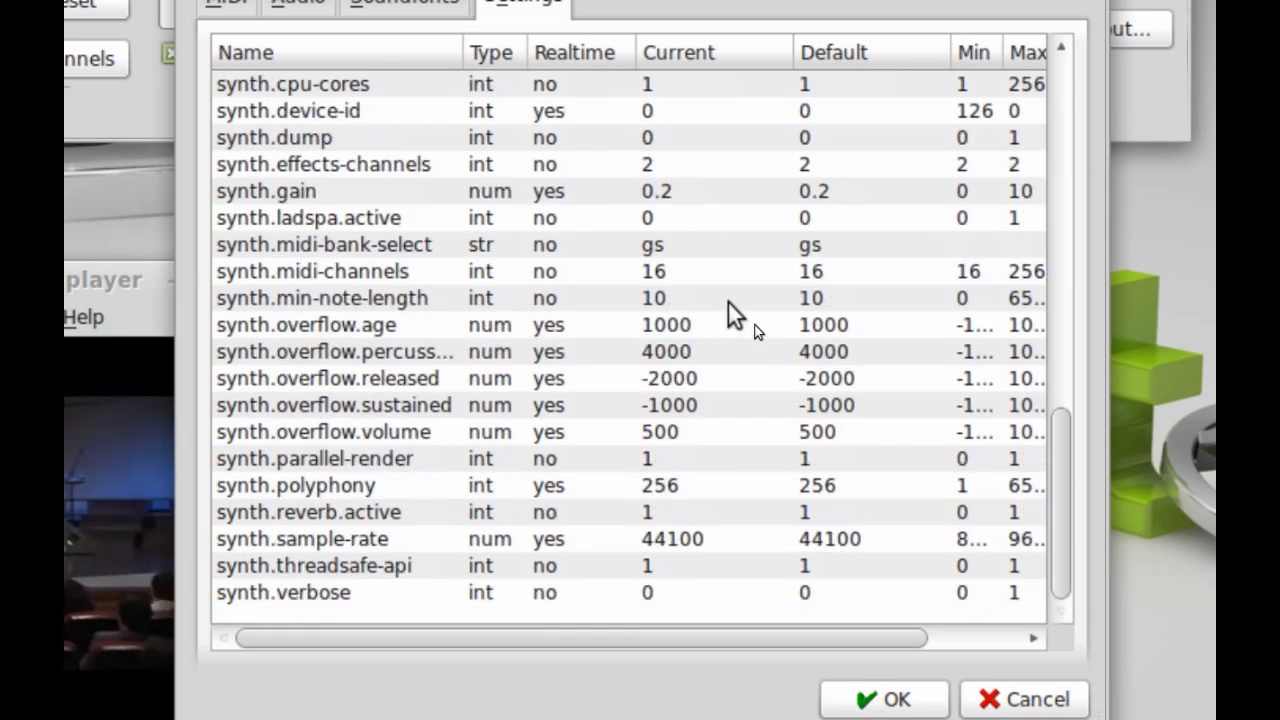
scroll(728, 305, up, 6)
scroll(728, 297, up, 5)
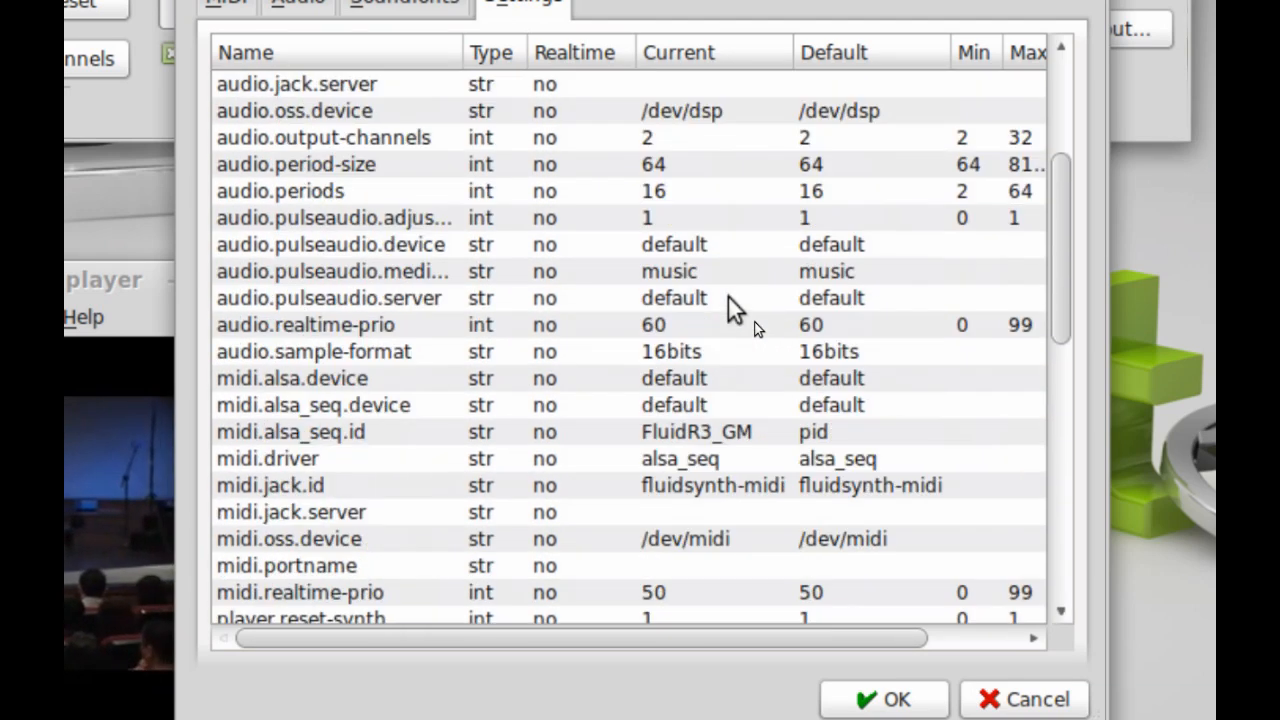
scroll(728, 297, up, 2)
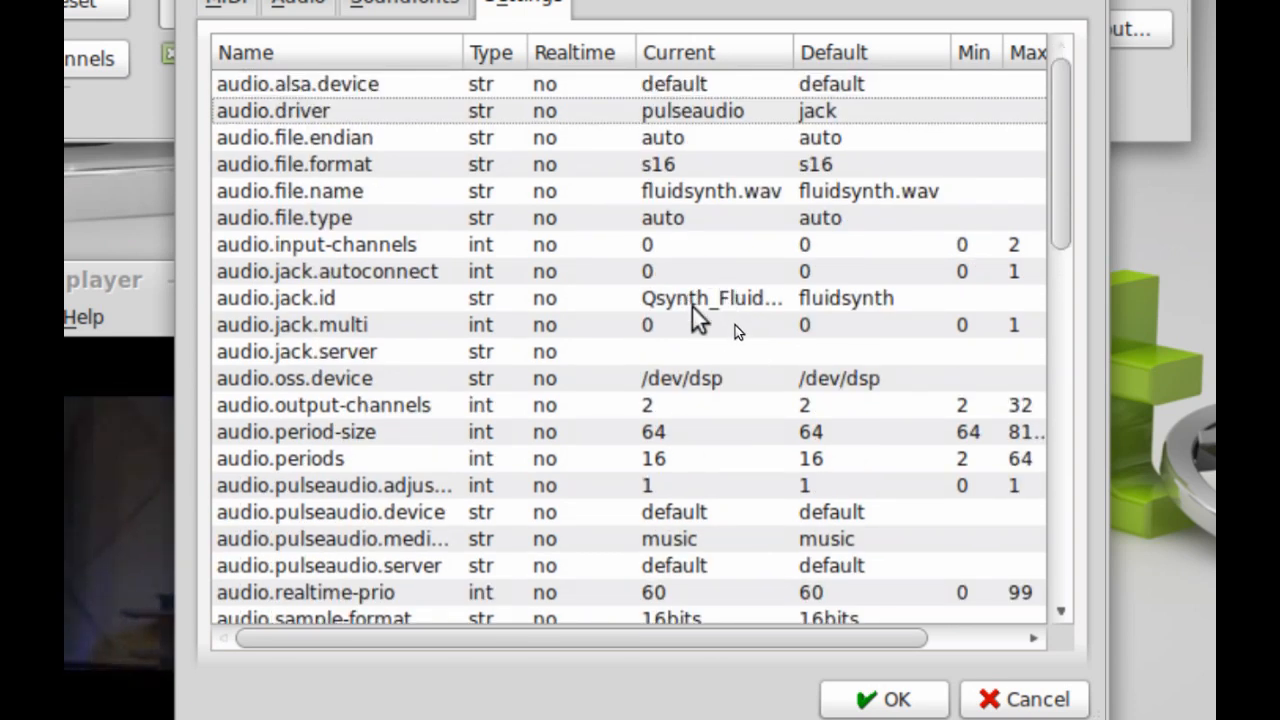
- Widen the Current column to read audio.jack.id as Qsynth_FluidR3_GM, then go back to MIDI
click(704, 290)
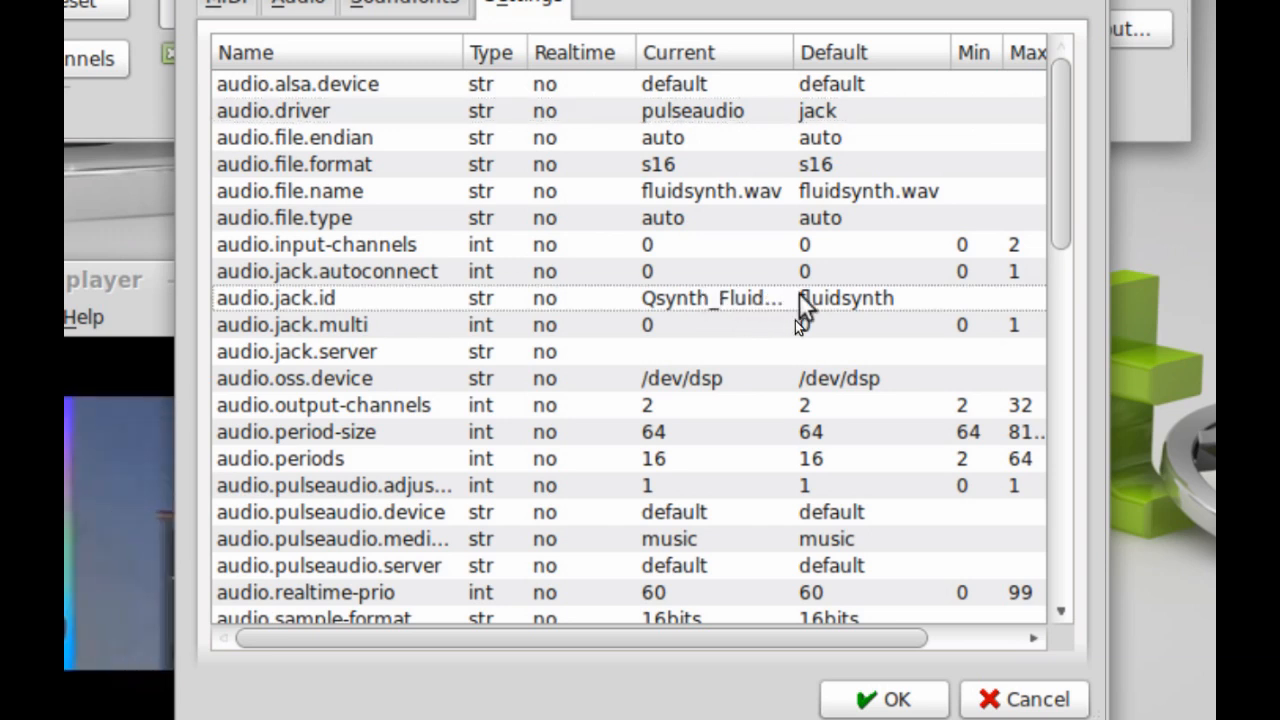
drag(797, 51, 863, 38)
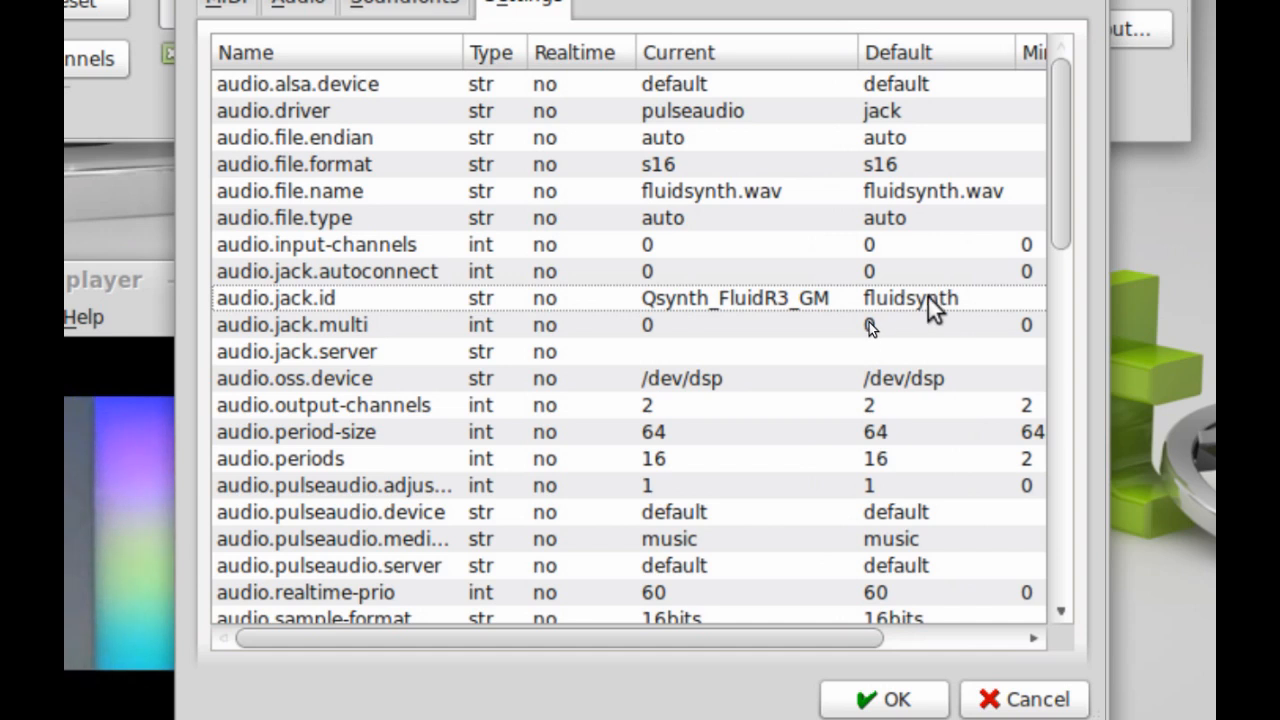
click(235, 5)
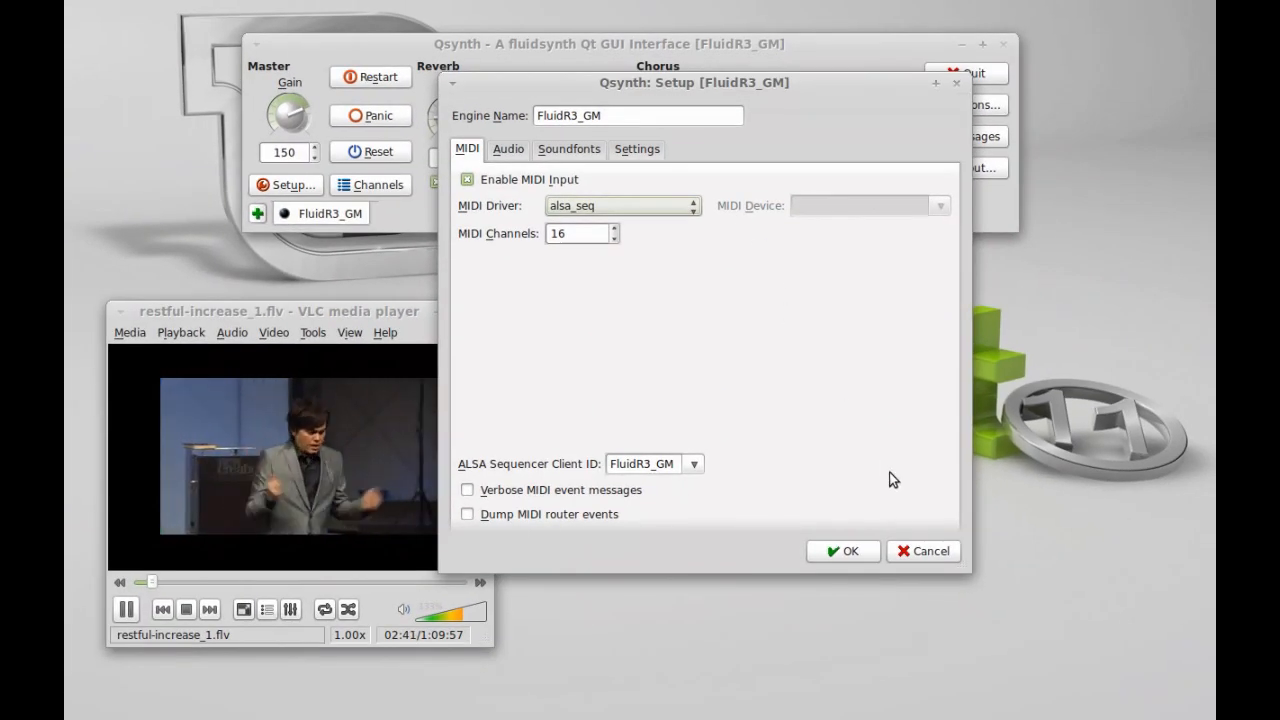
- Discard the setup changes without saving and close Qsynth's main window, leaving it in the tray
click(906, 558)
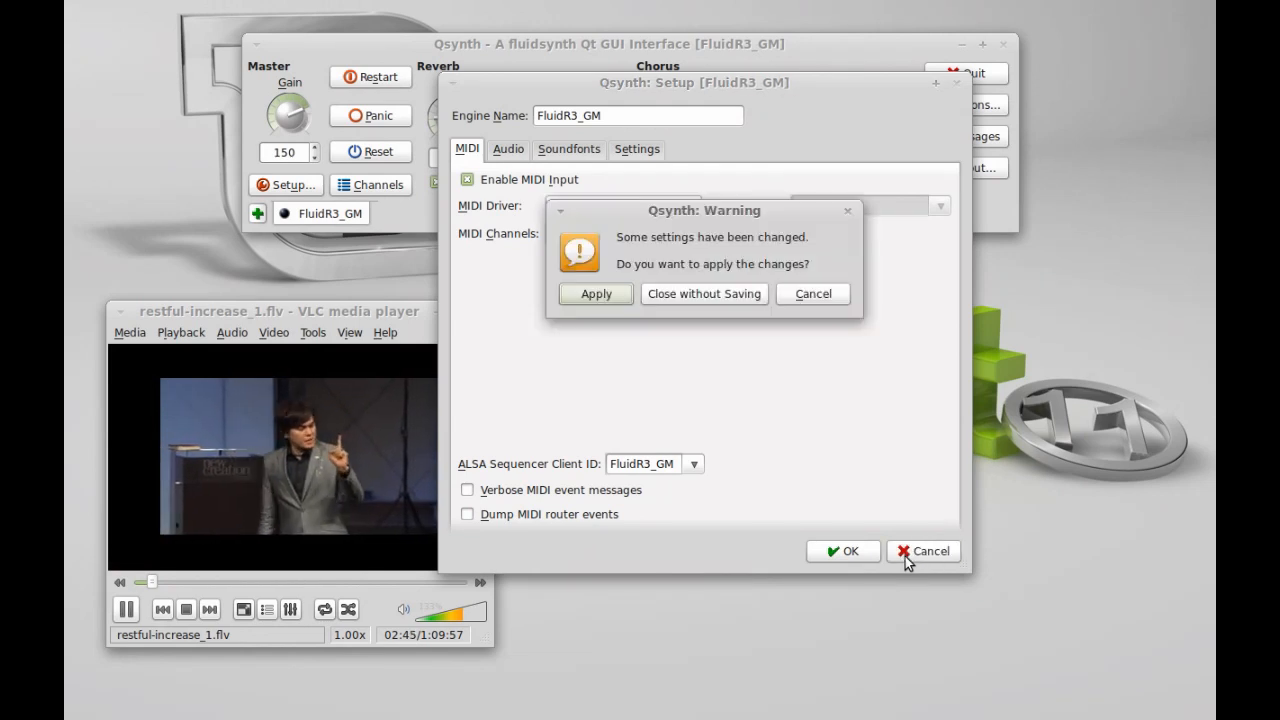
click(726, 300)
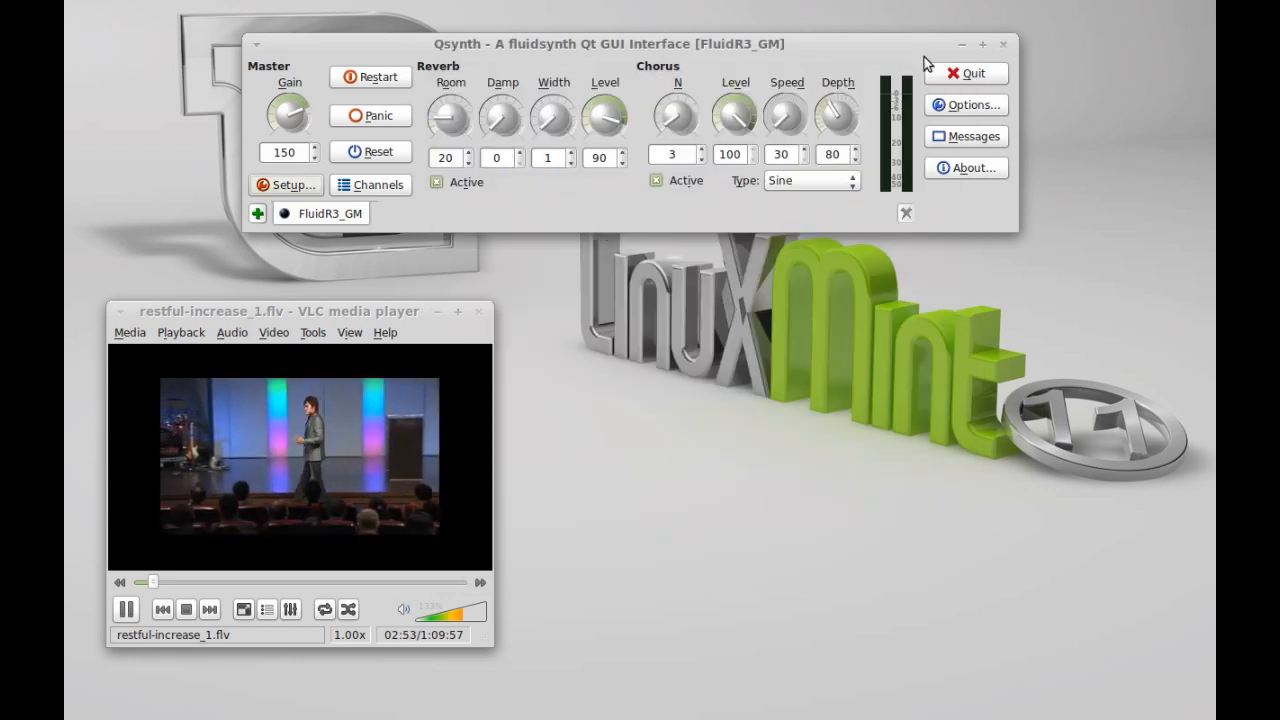
click(1004, 45)
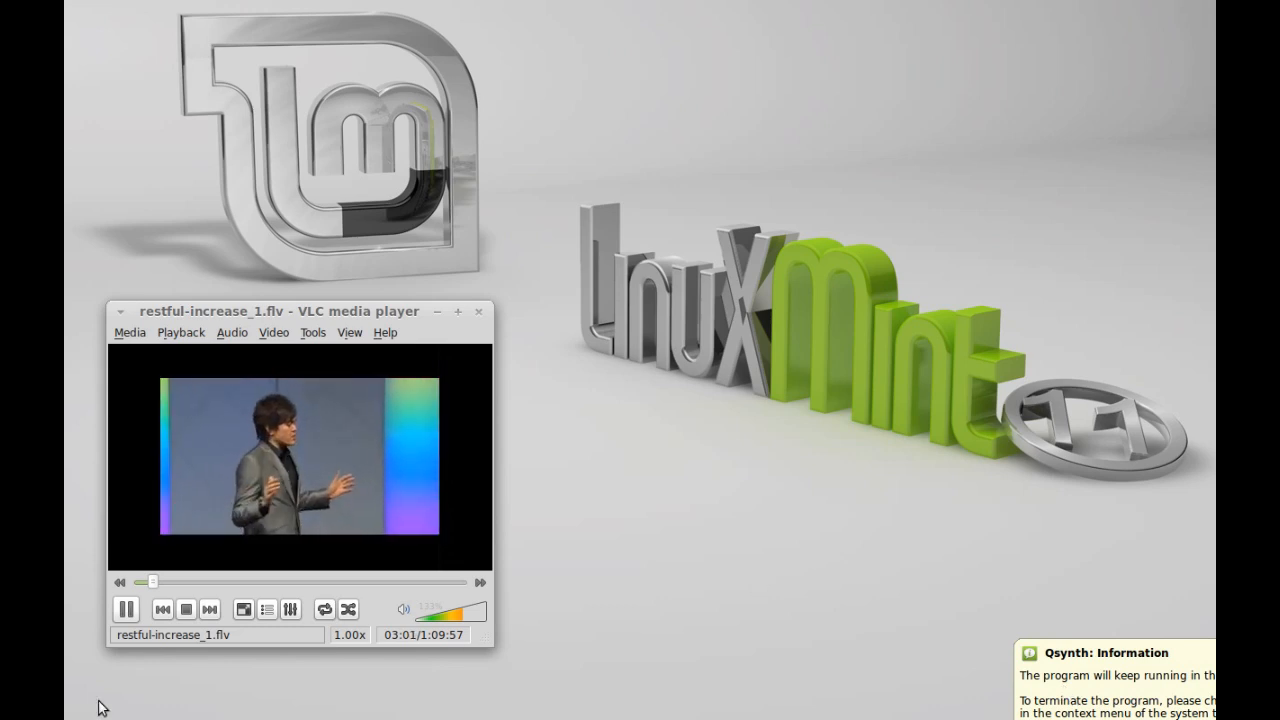
key(super)
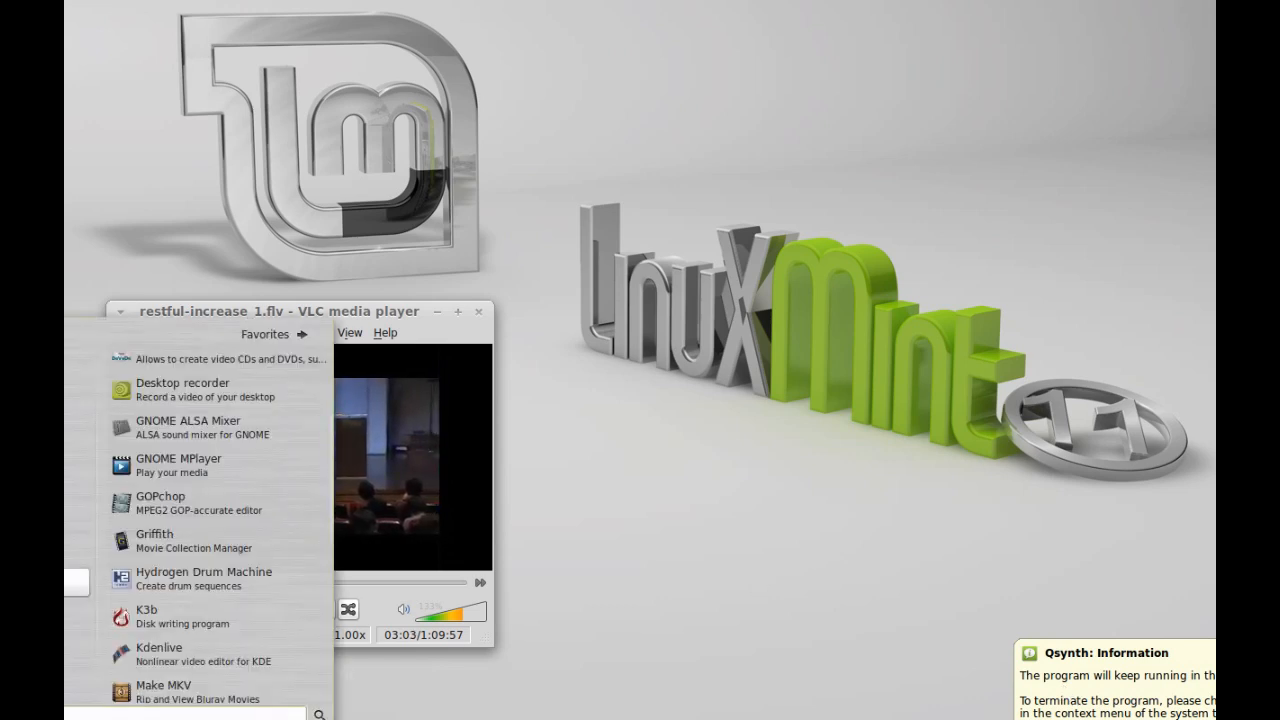
- Launch and close Rosegarden, then bring the Qsynth synthesizer window back up
scroll(171, 537, down, 10)
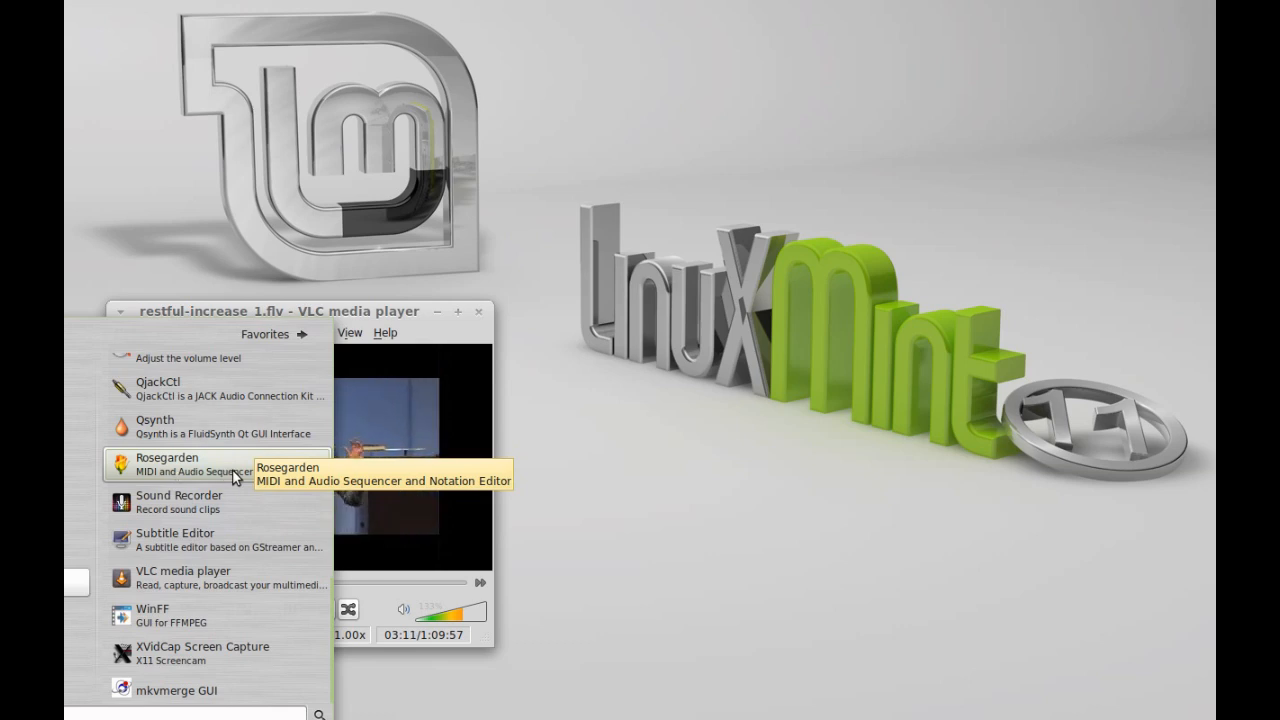
click(232, 469)
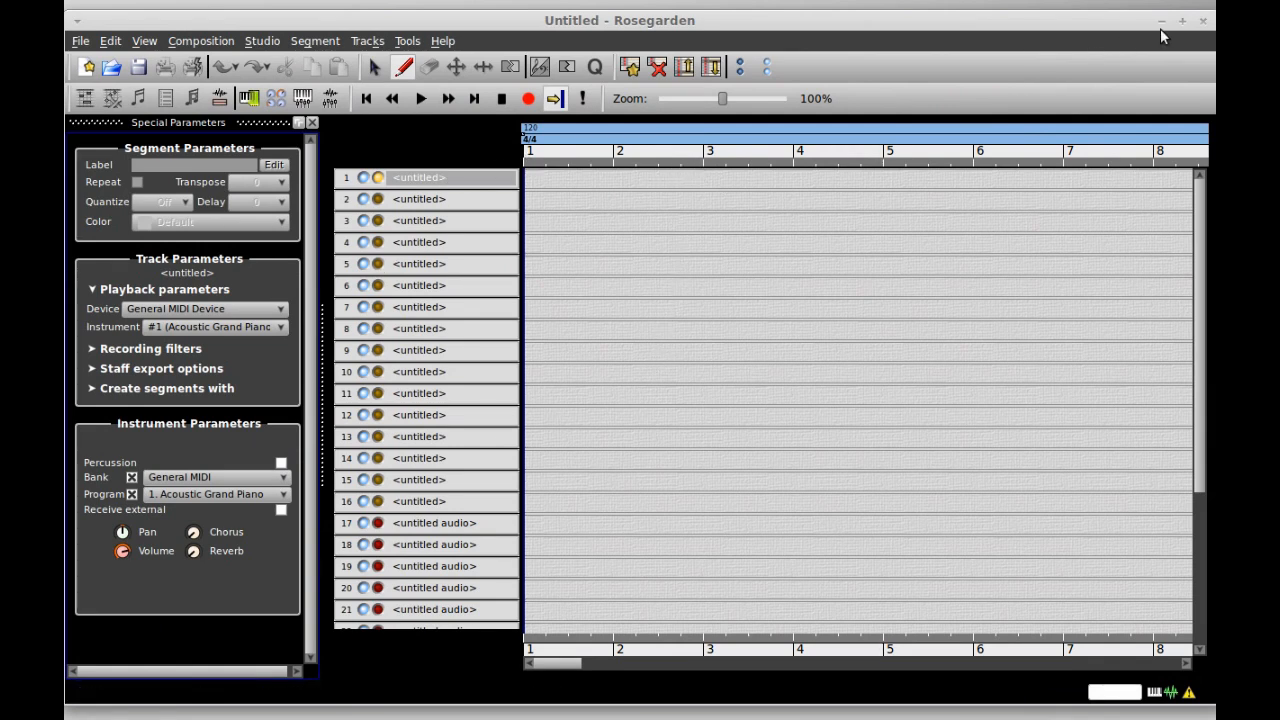
click(1206, 20)
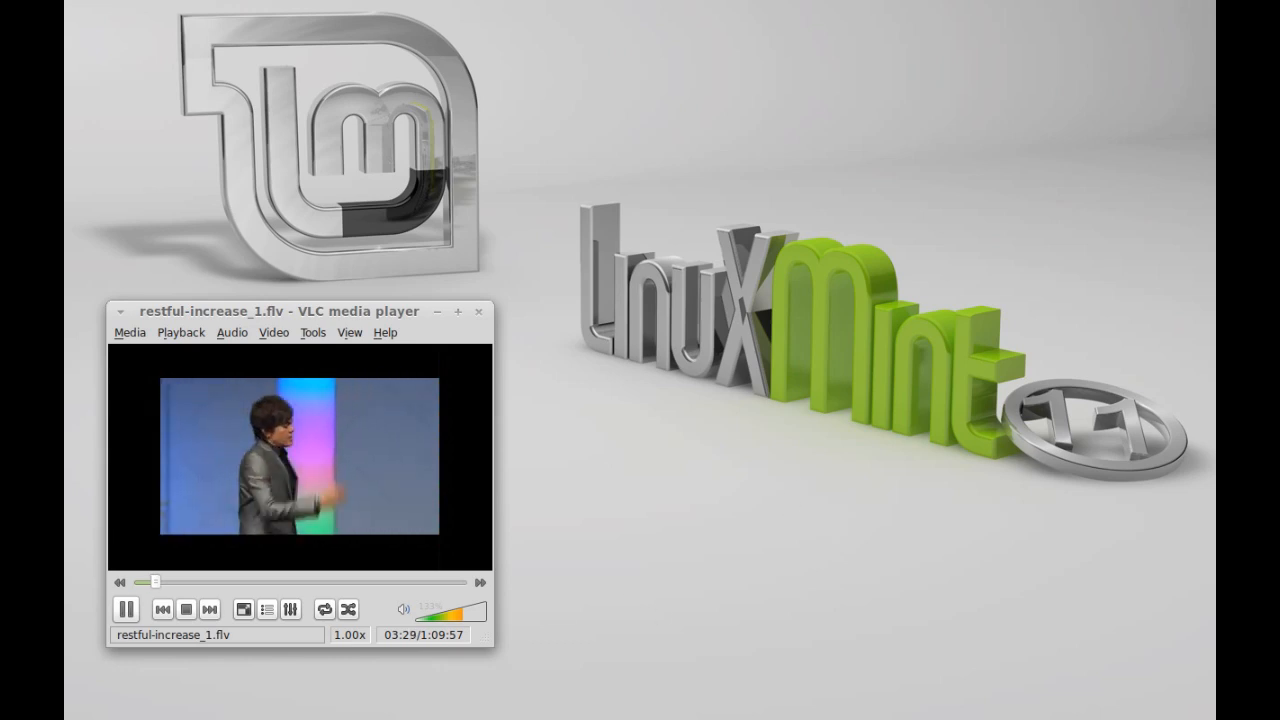
click(1100, 716)
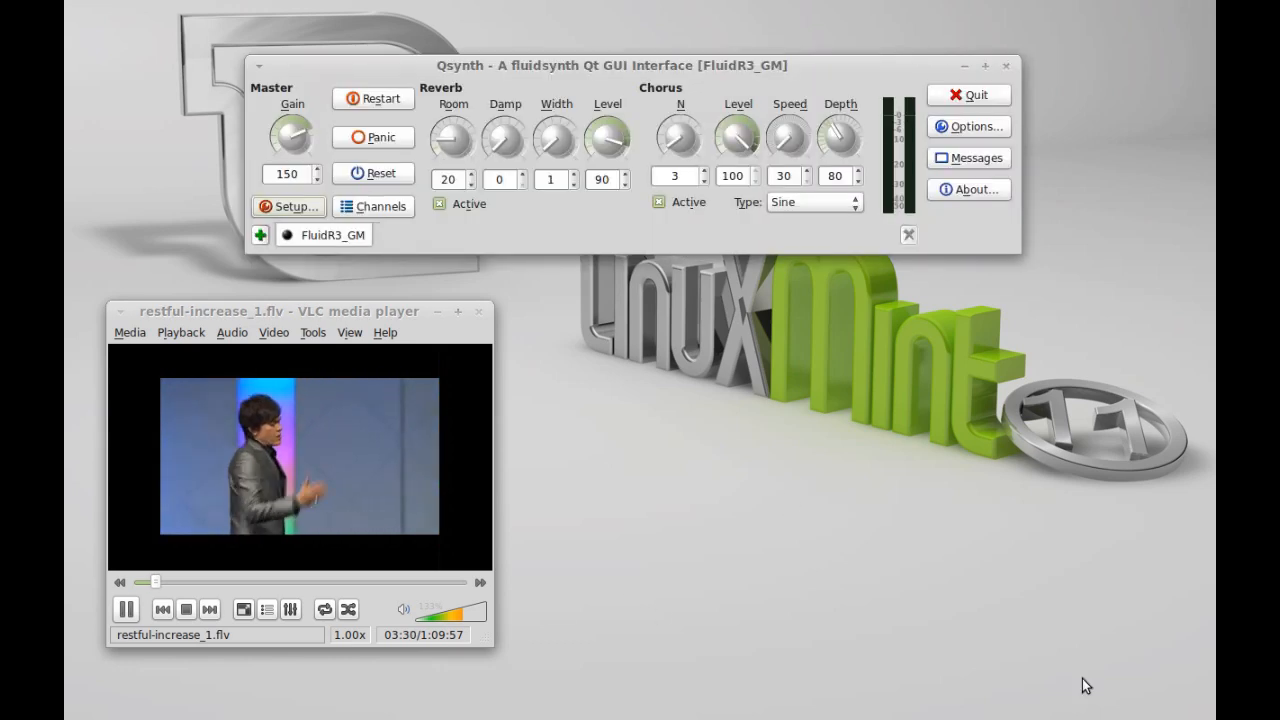
- Reset the synth, open its Messages log, and reset programs and silence notes with Panic
click(385, 180)
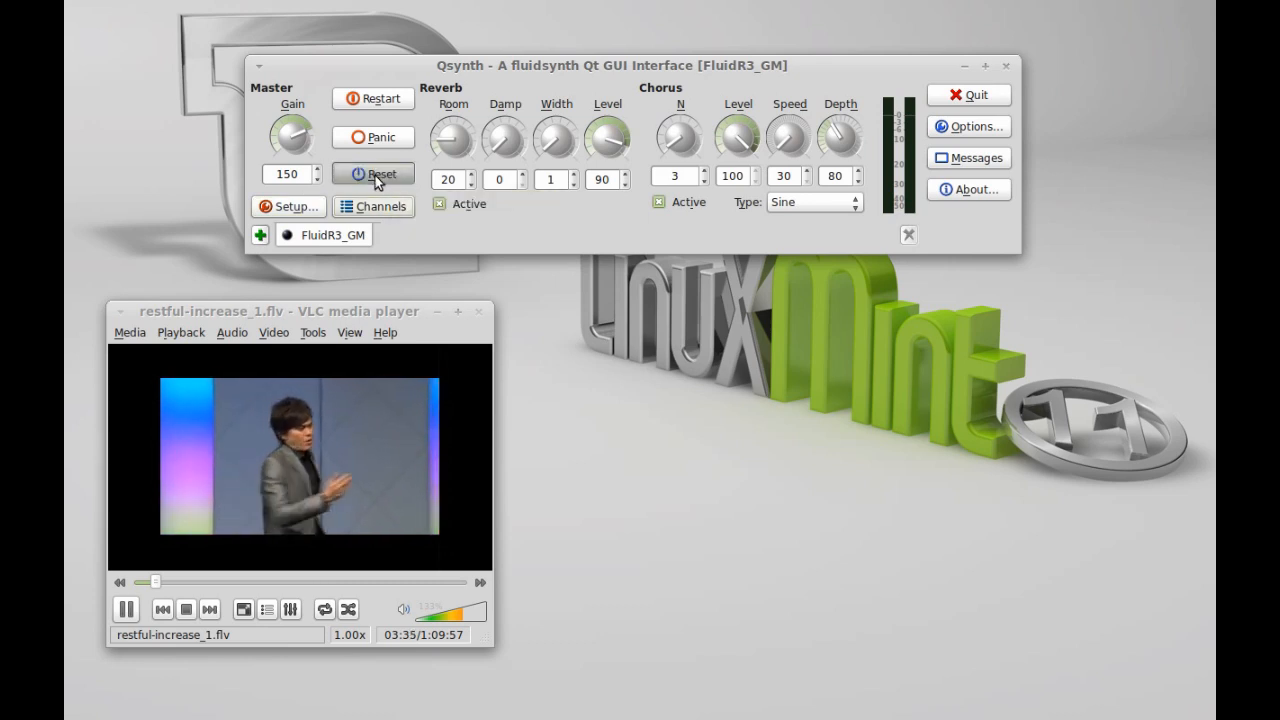
click(965, 160)
drag(243, 67, 788, 285)
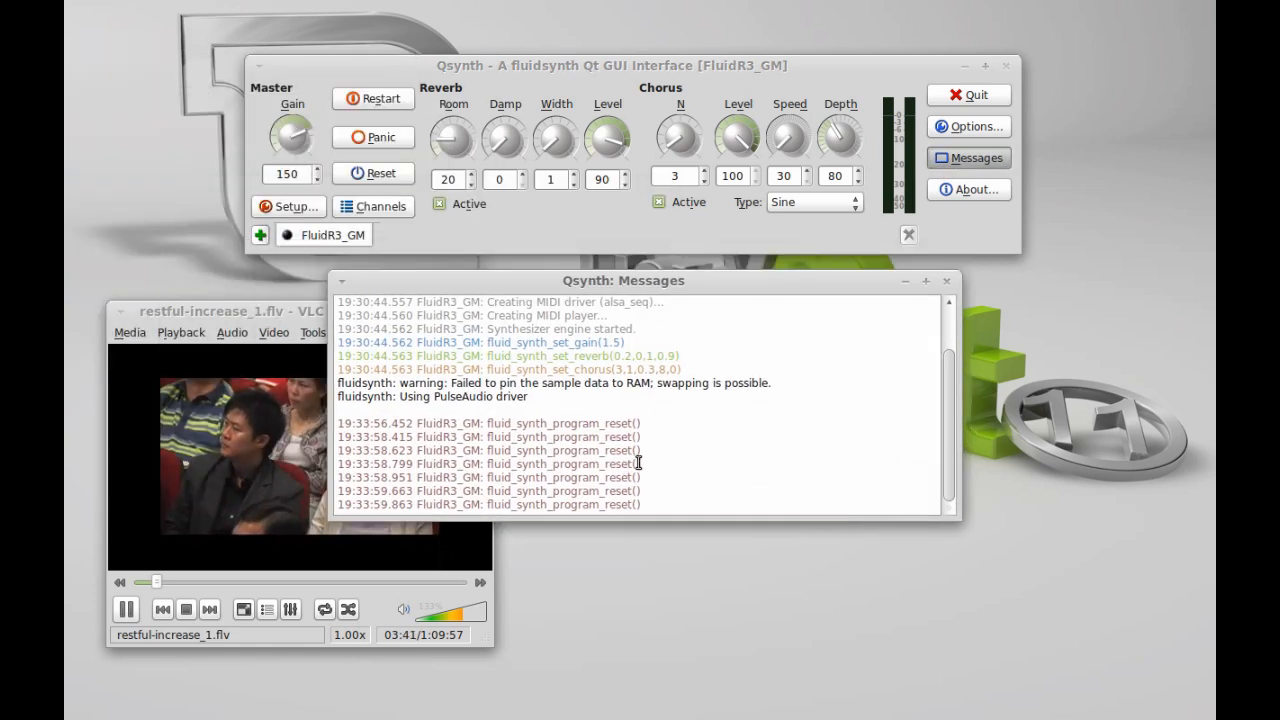
click(405, 173)
click(405, 173)
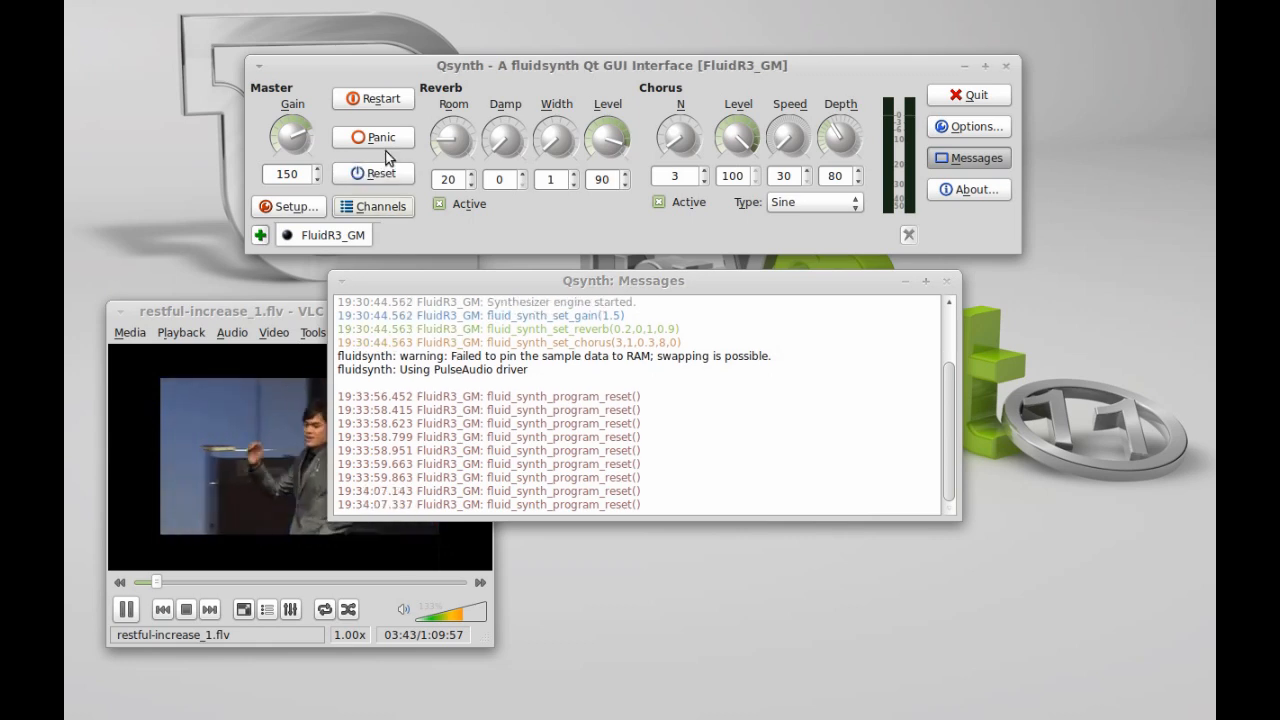
click(385, 140)
click(385, 140)
click(385, 140)
click(385, 140)
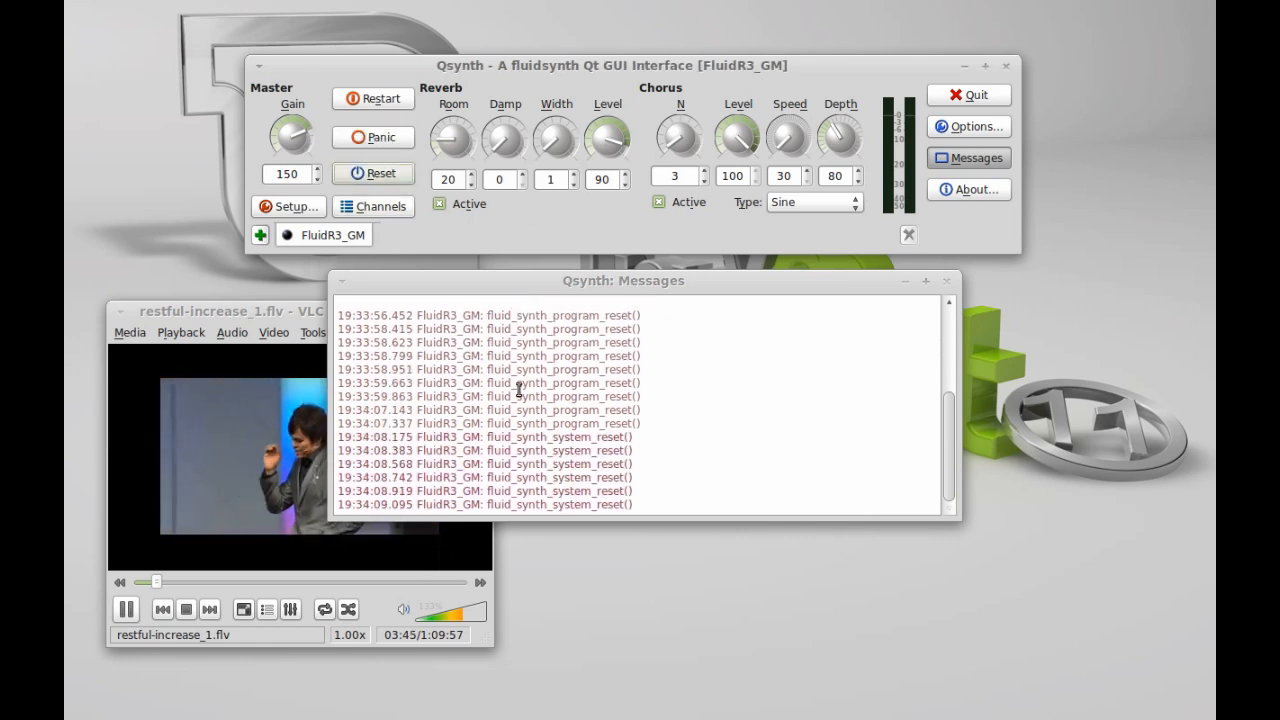
- Restart the fluidsynth engine, confirming the prompt, and close the Qsynth main window
click(405, 101)
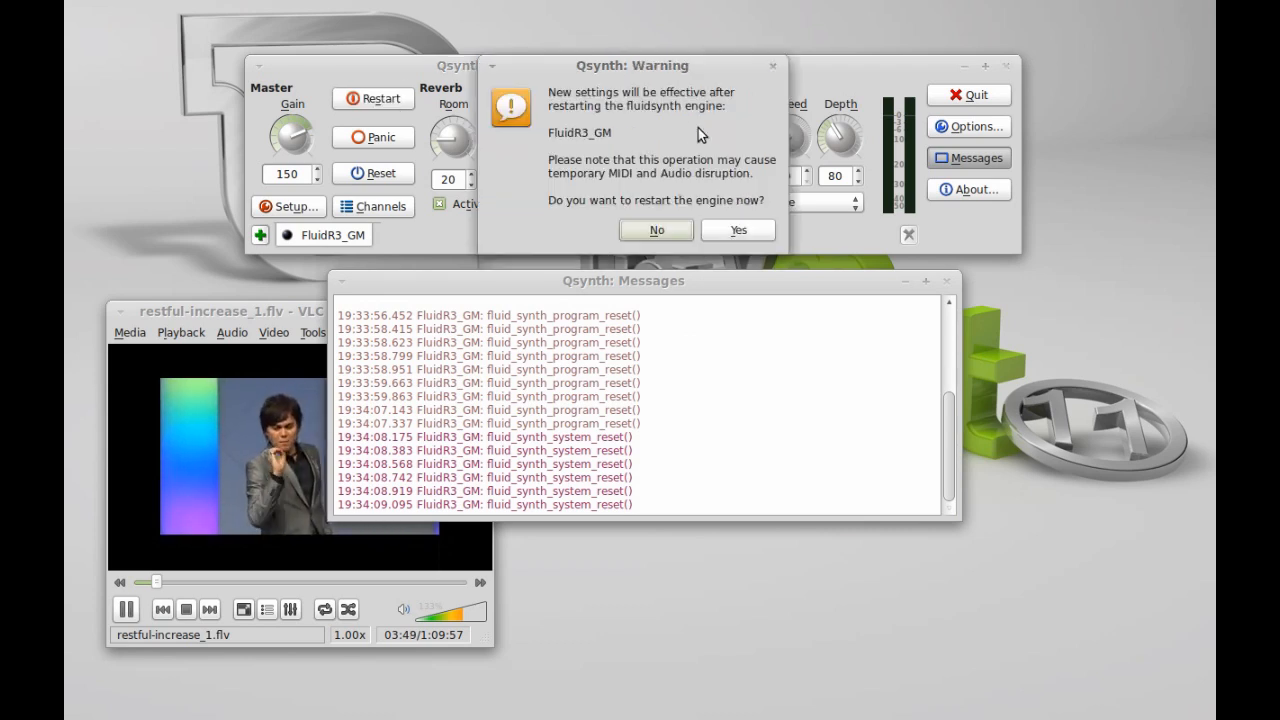
drag(677, 75, 673, 106)
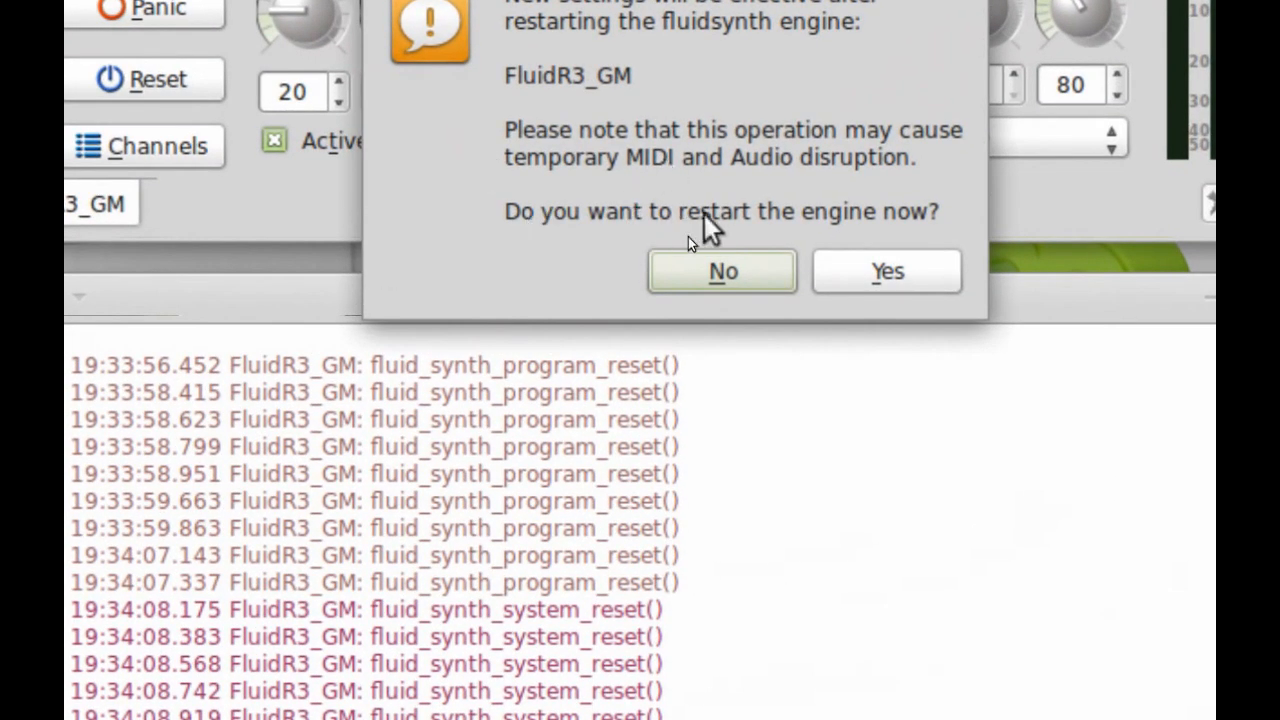
click(870, 280)
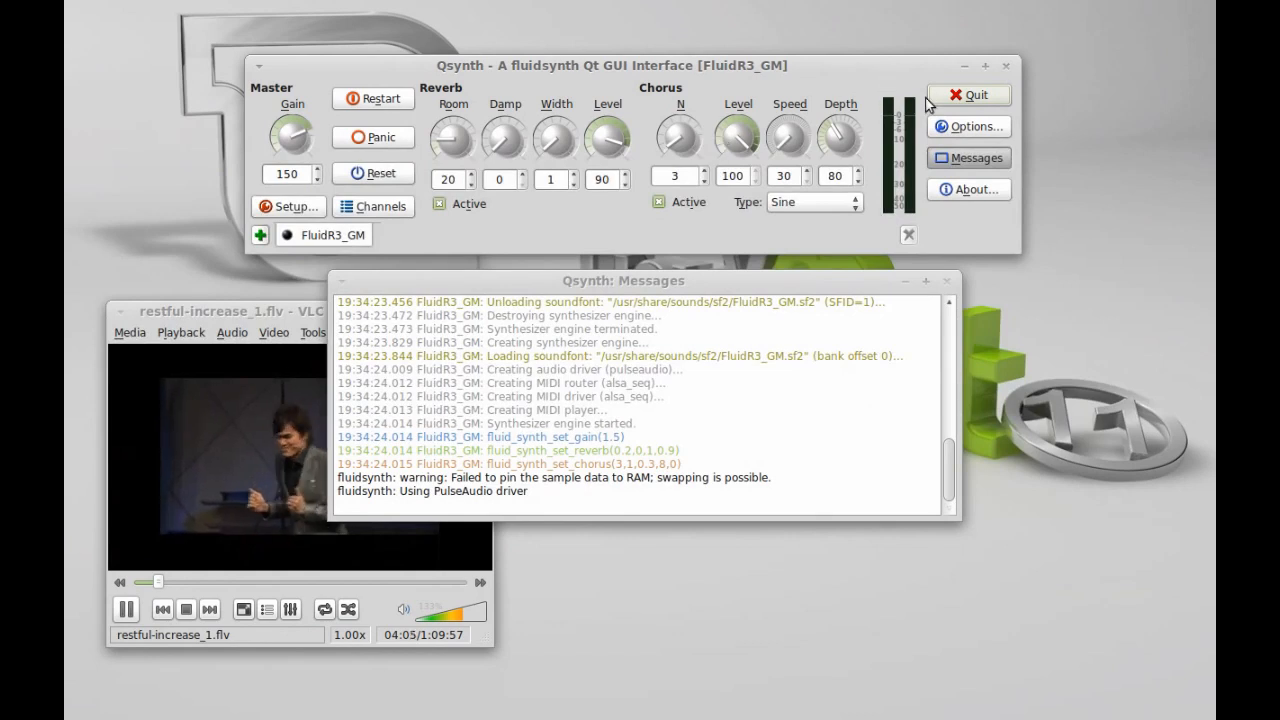
click(1008, 68)
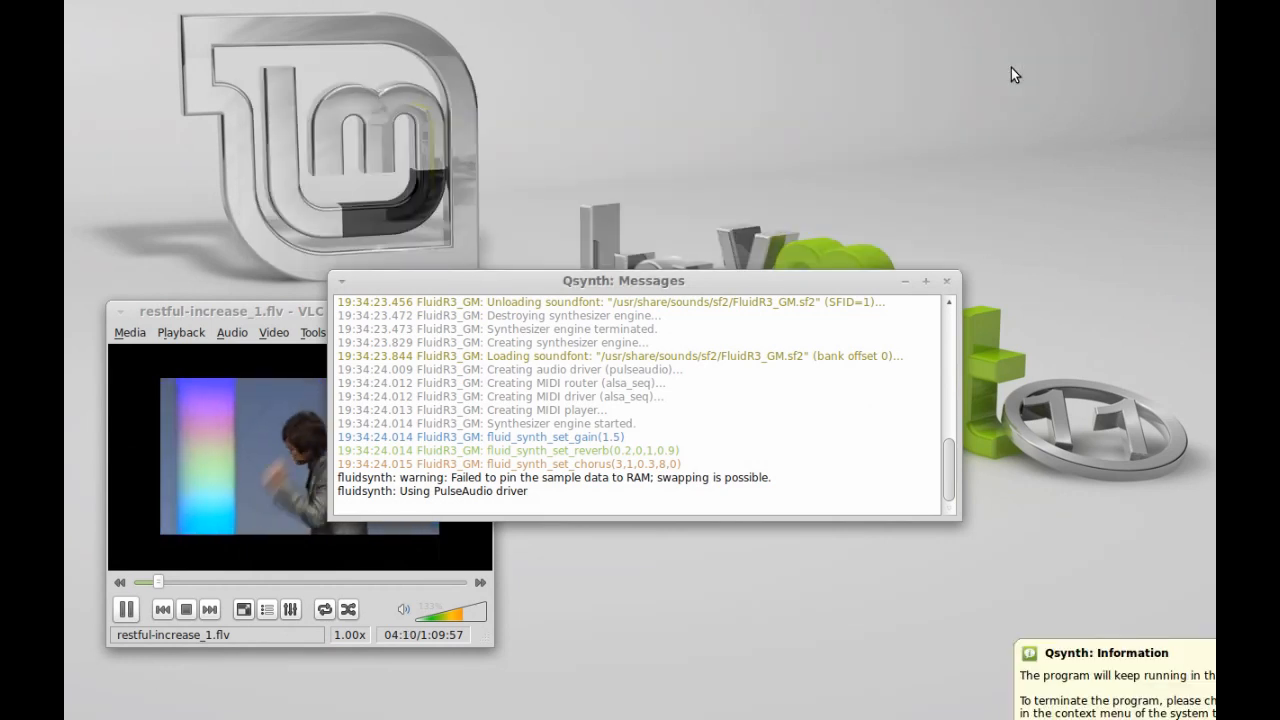
- Close the Qsynth message log, launch Rosegarden, and open Manage MIDI Devices
click(947, 281)
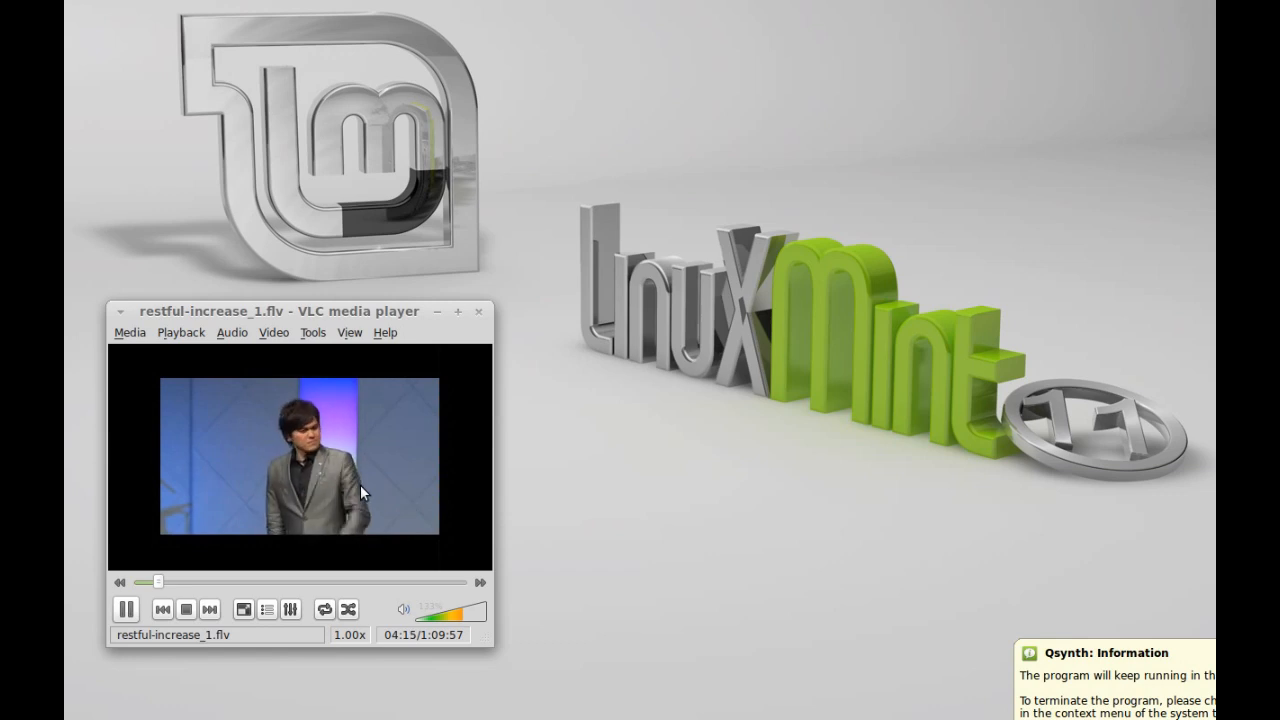
key(super)
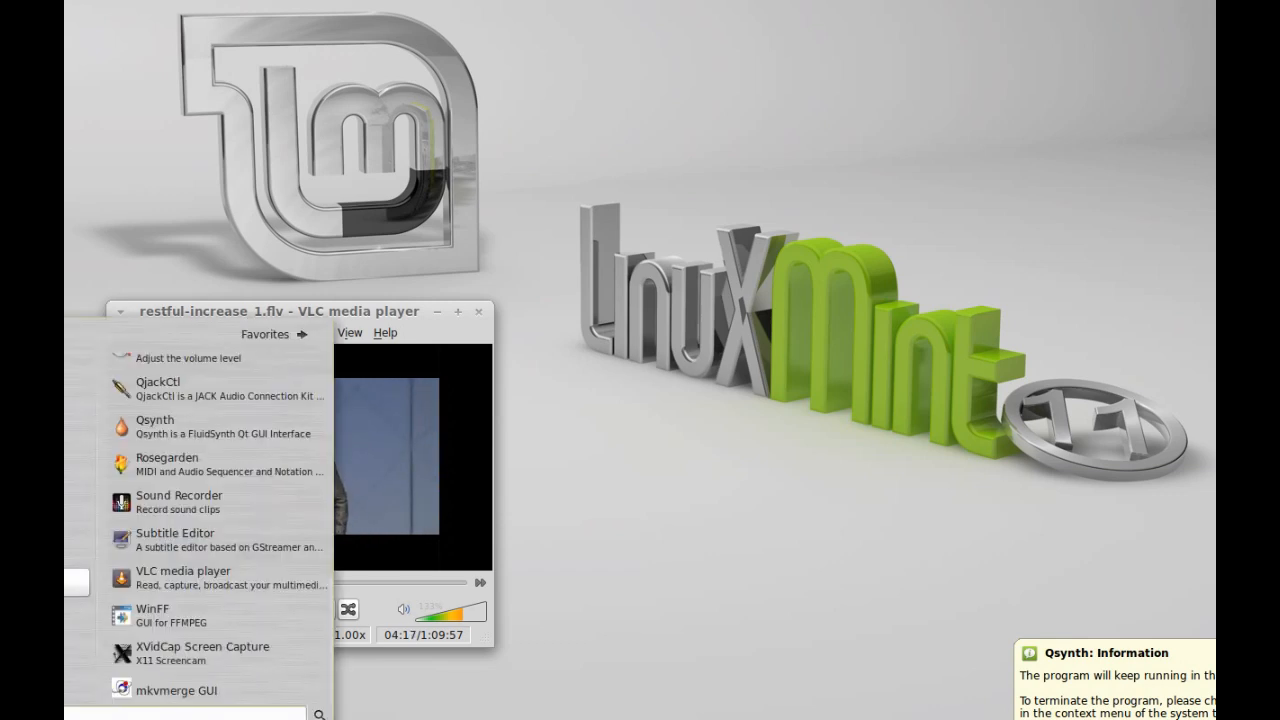
click(180, 467)
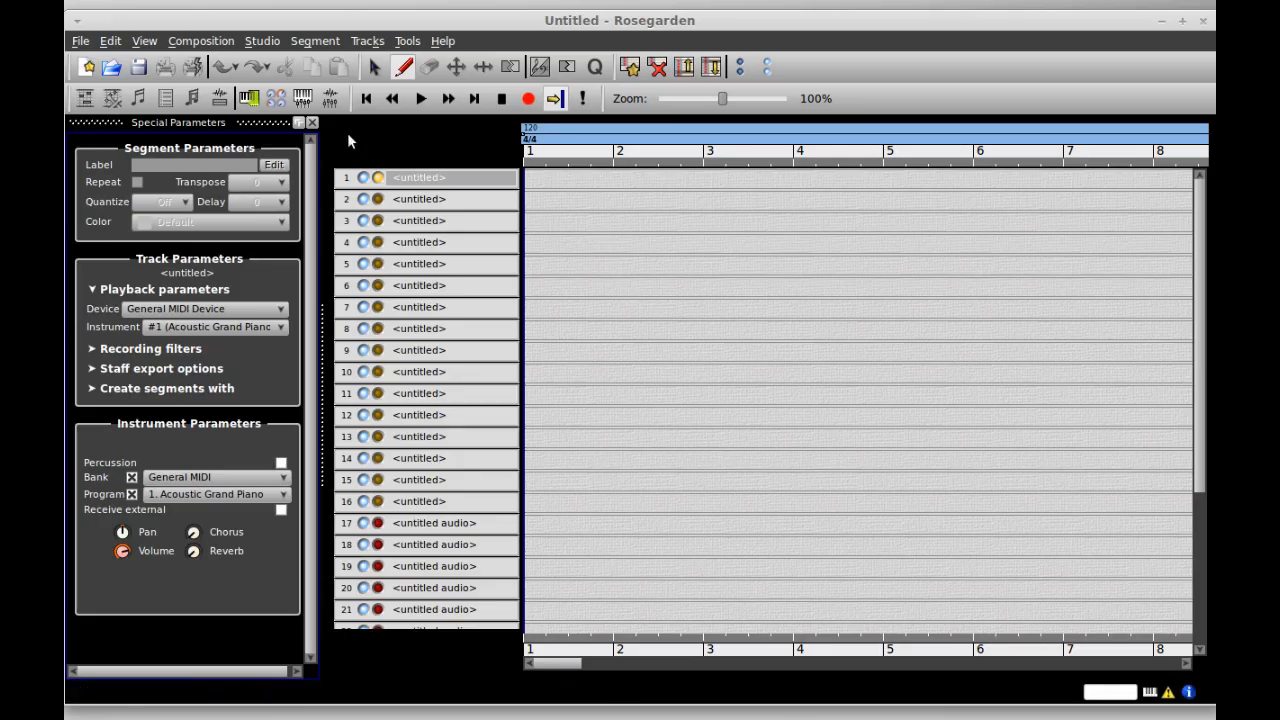
click(249, 99)
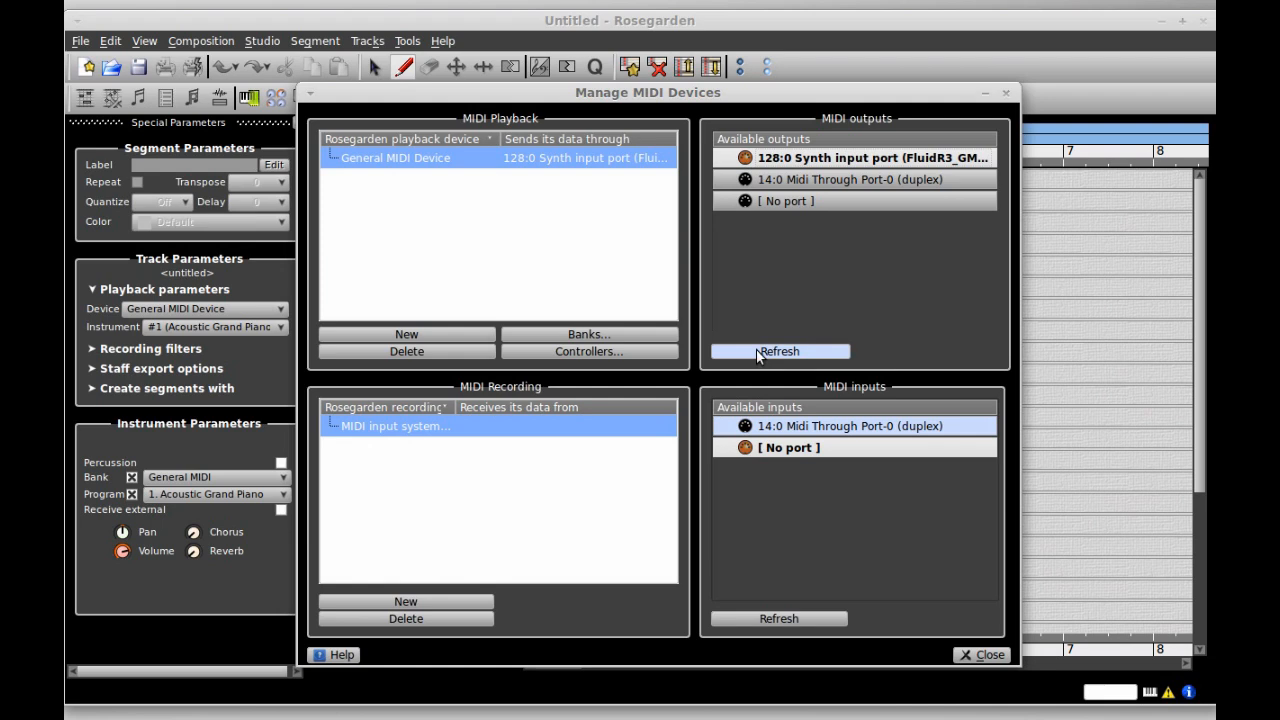
click(812, 352)
click(984, 655)
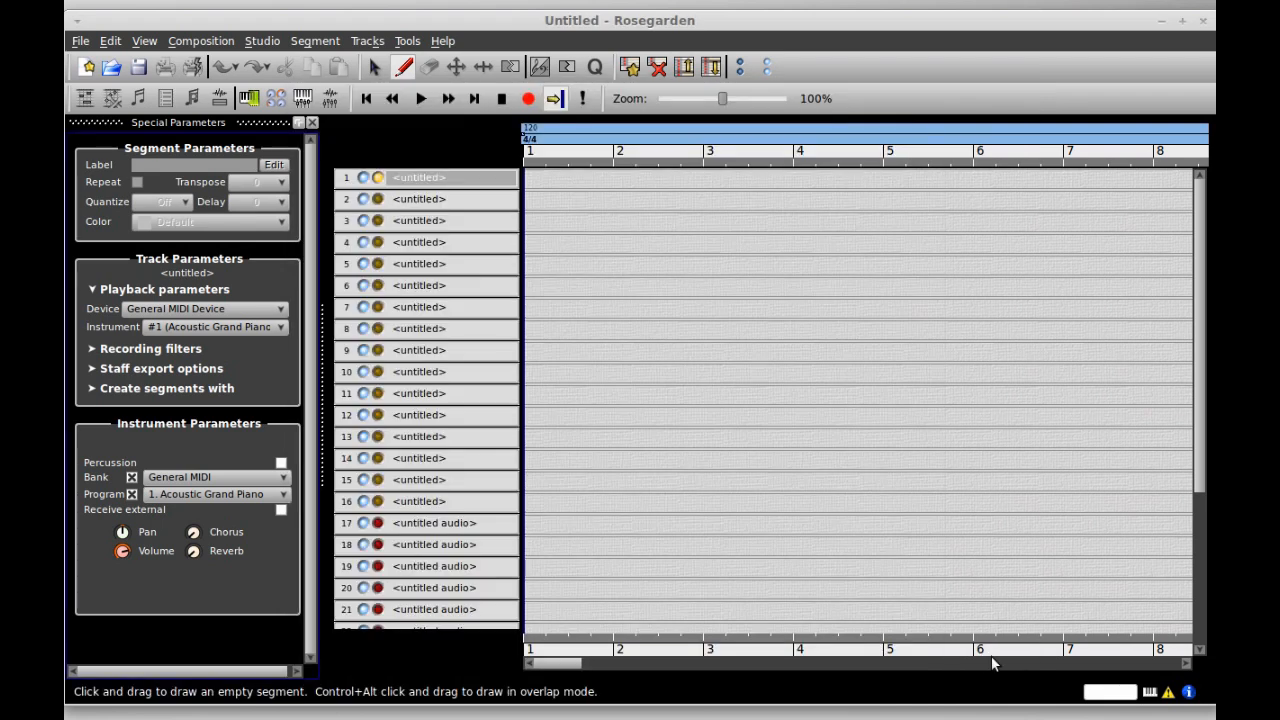
click(405, 72)
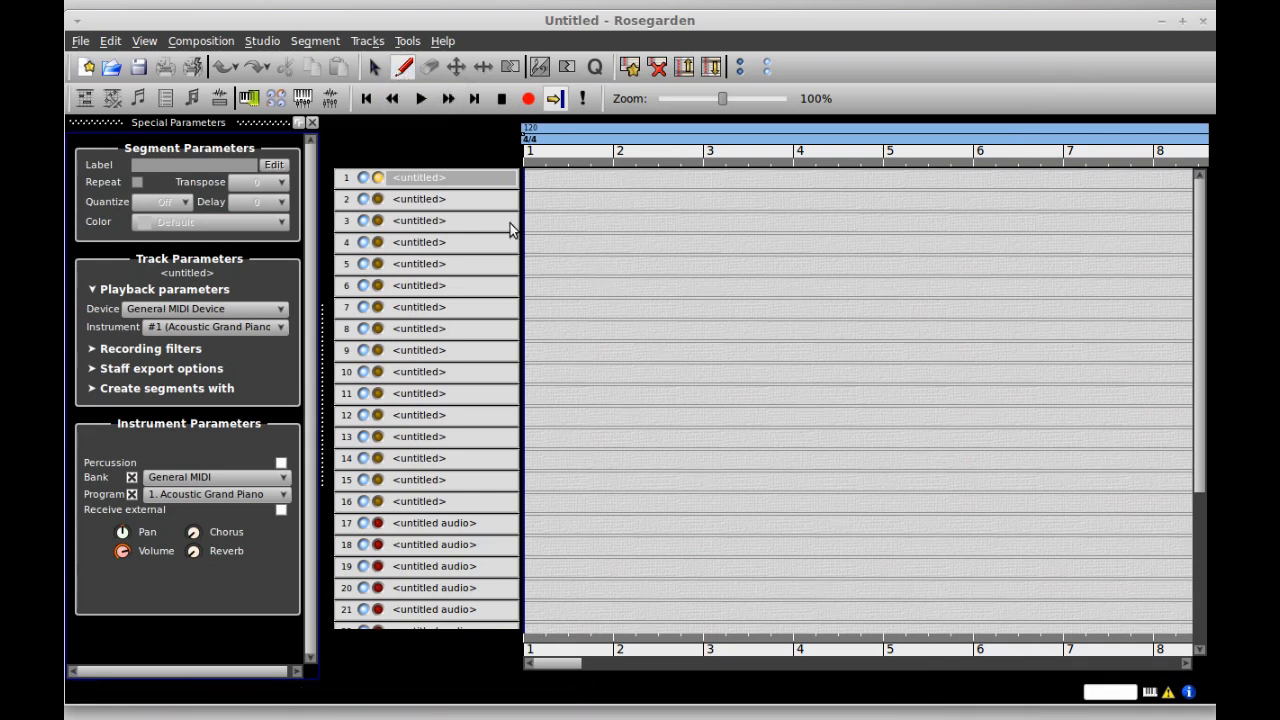
- Draw a segment from bar 1 to bar 5 on track 1 and enter four notes each in bars 1 and 2
drag(531, 178, 855, 182)
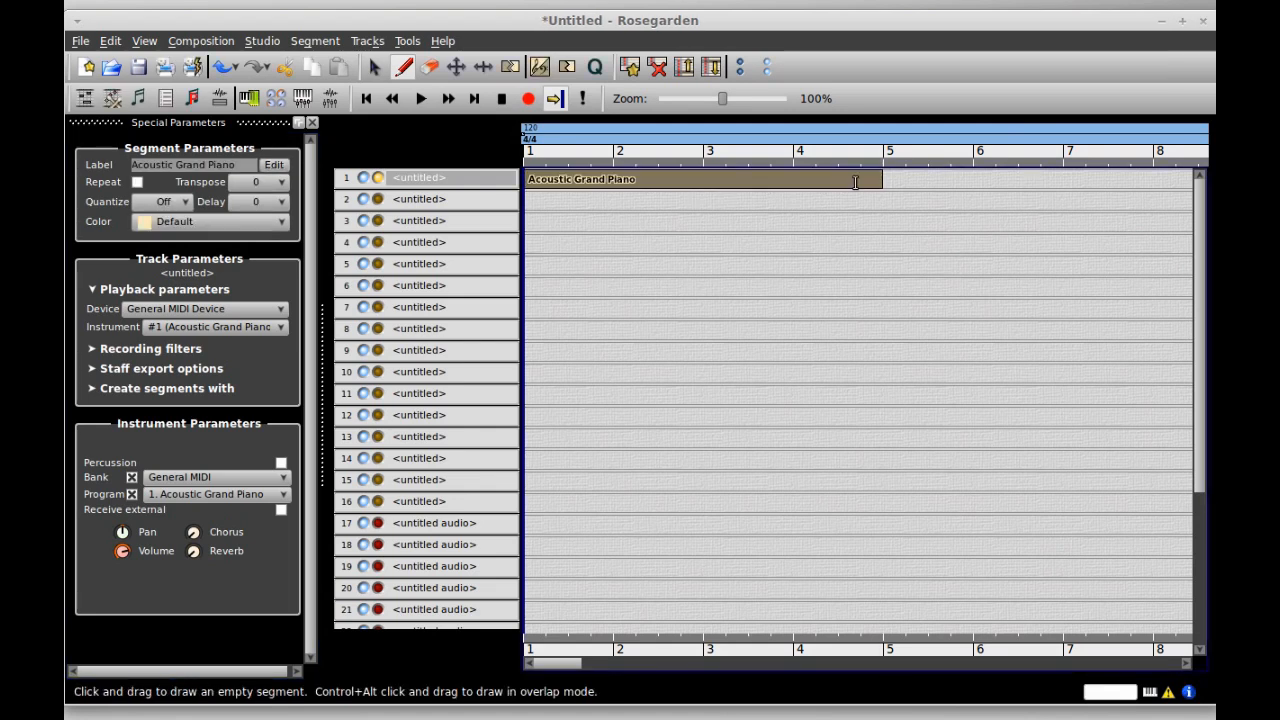
double_click(652, 179)
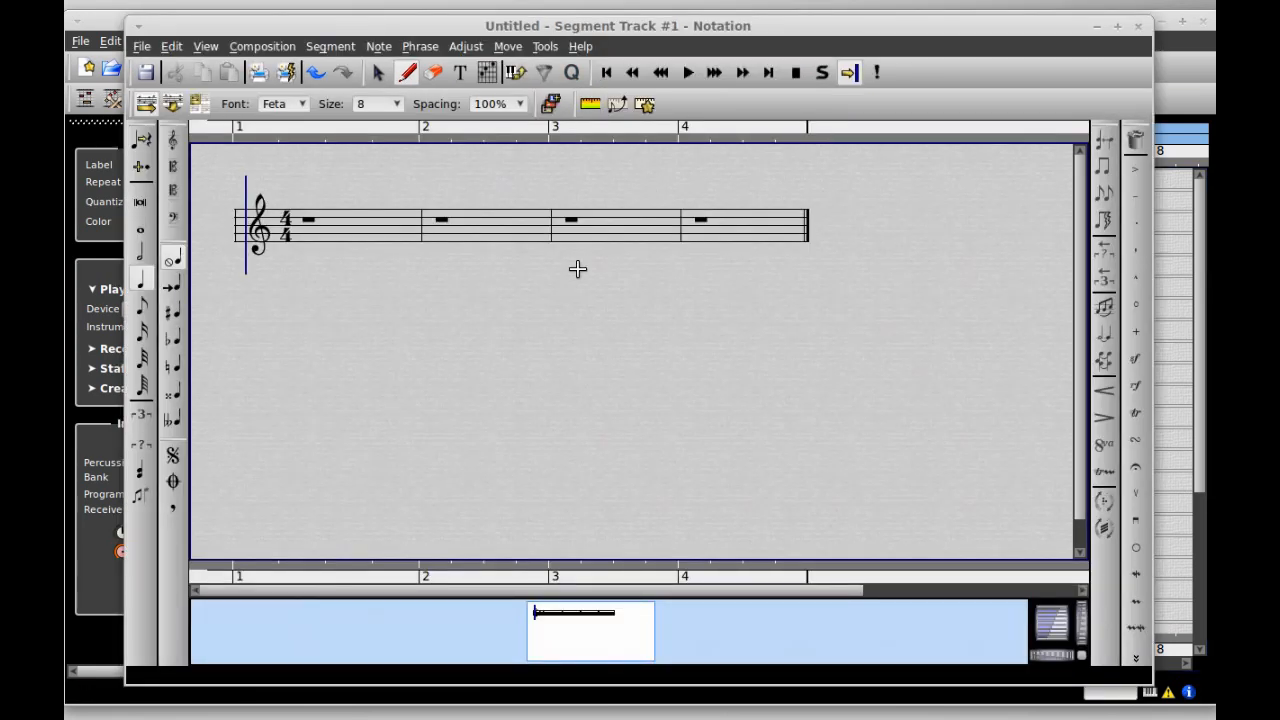
click(305, 255)
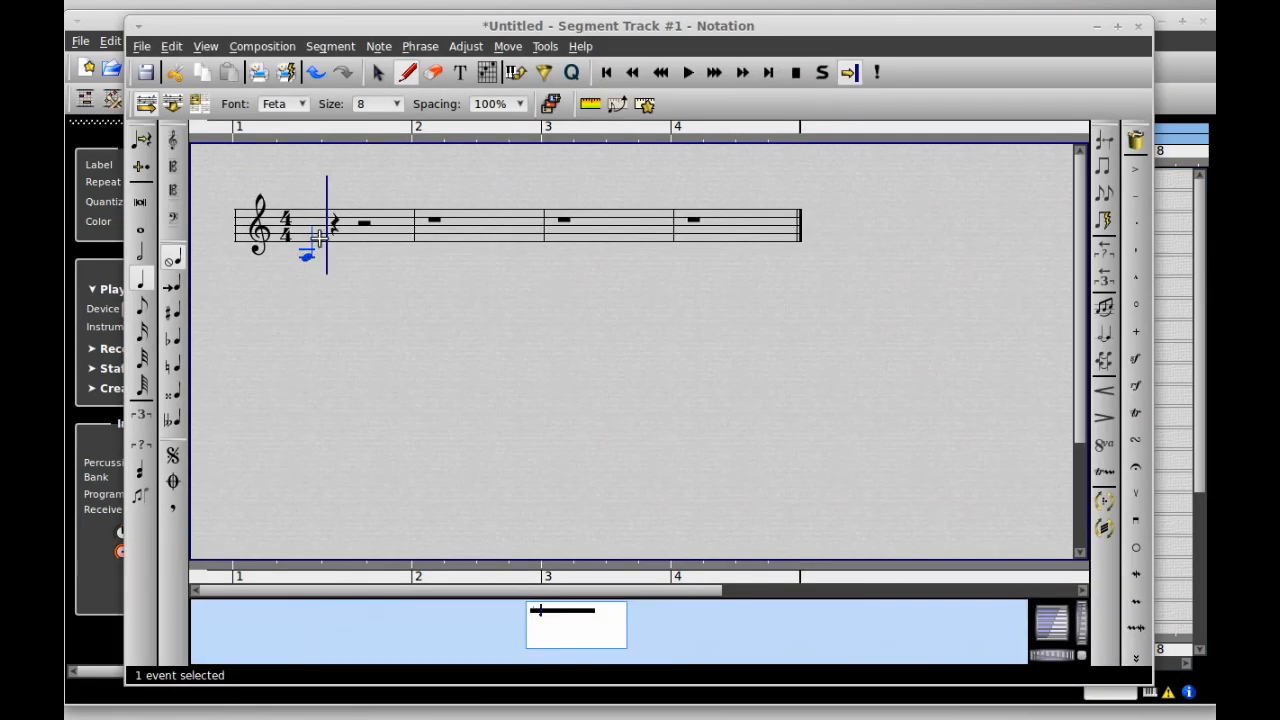
click(333, 238)
click(360, 226)
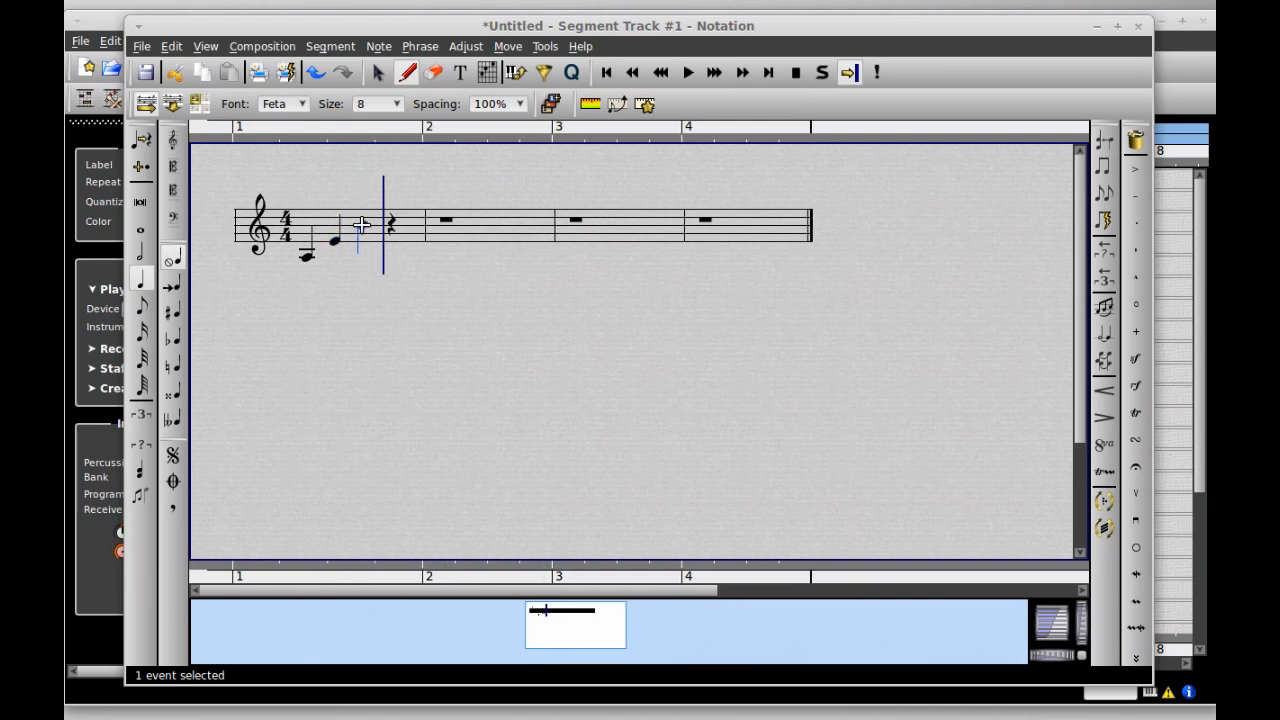
click(399, 213)
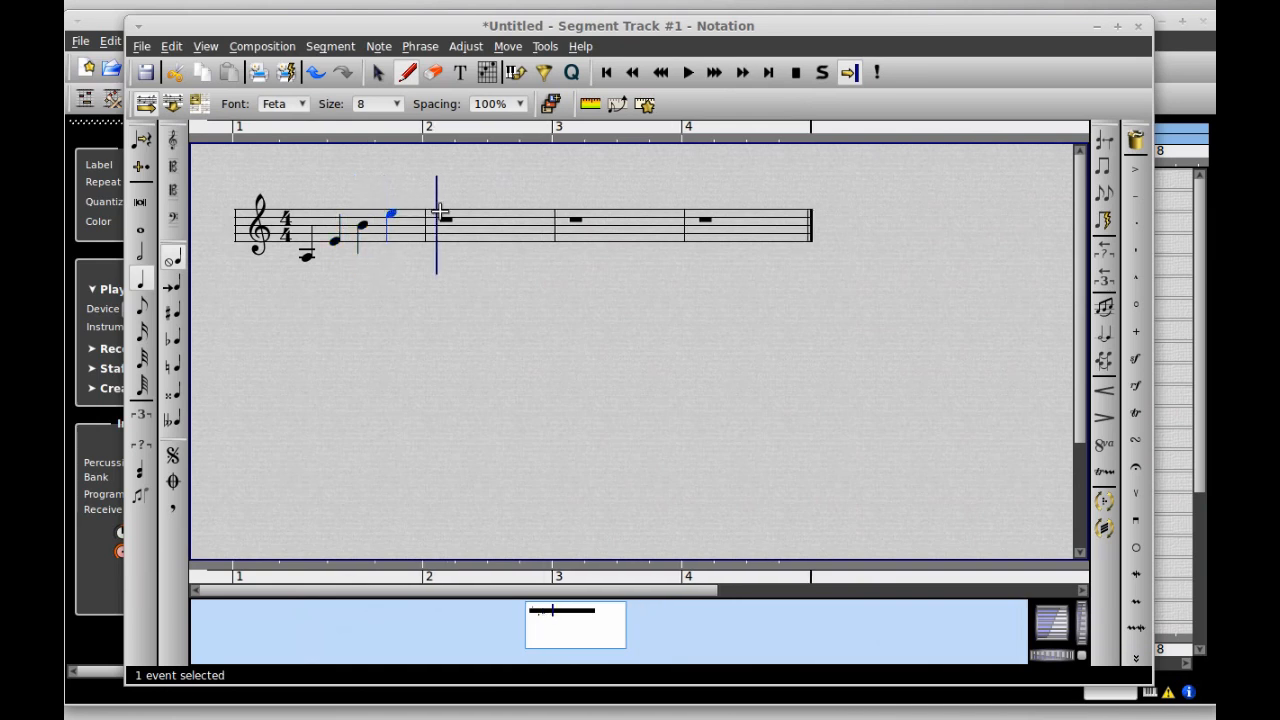
click(441, 202)
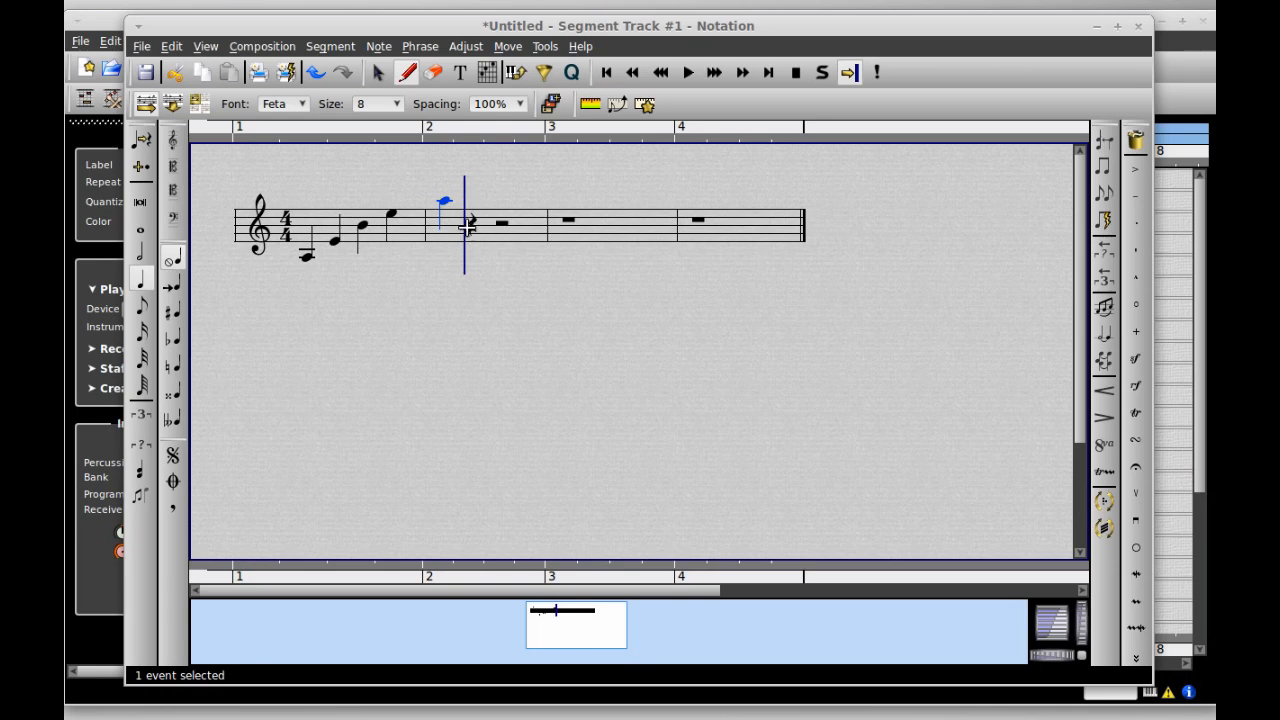
click(474, 233)
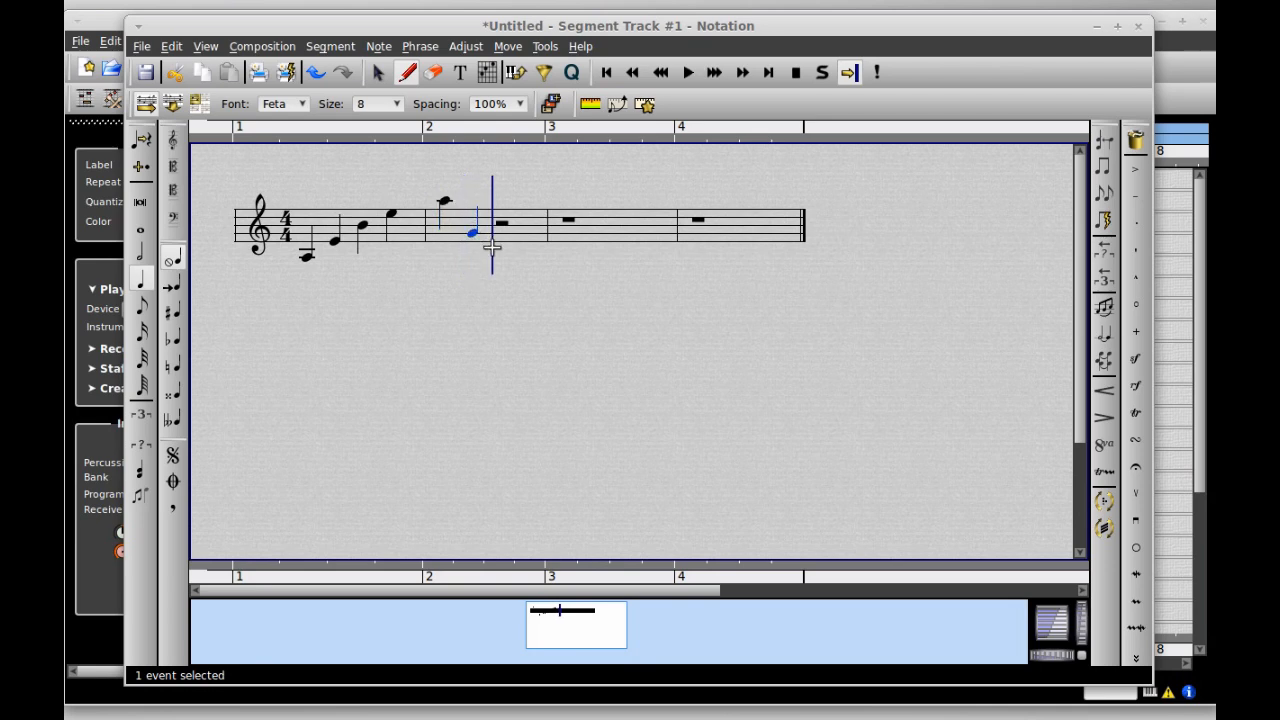
click(496, 249)
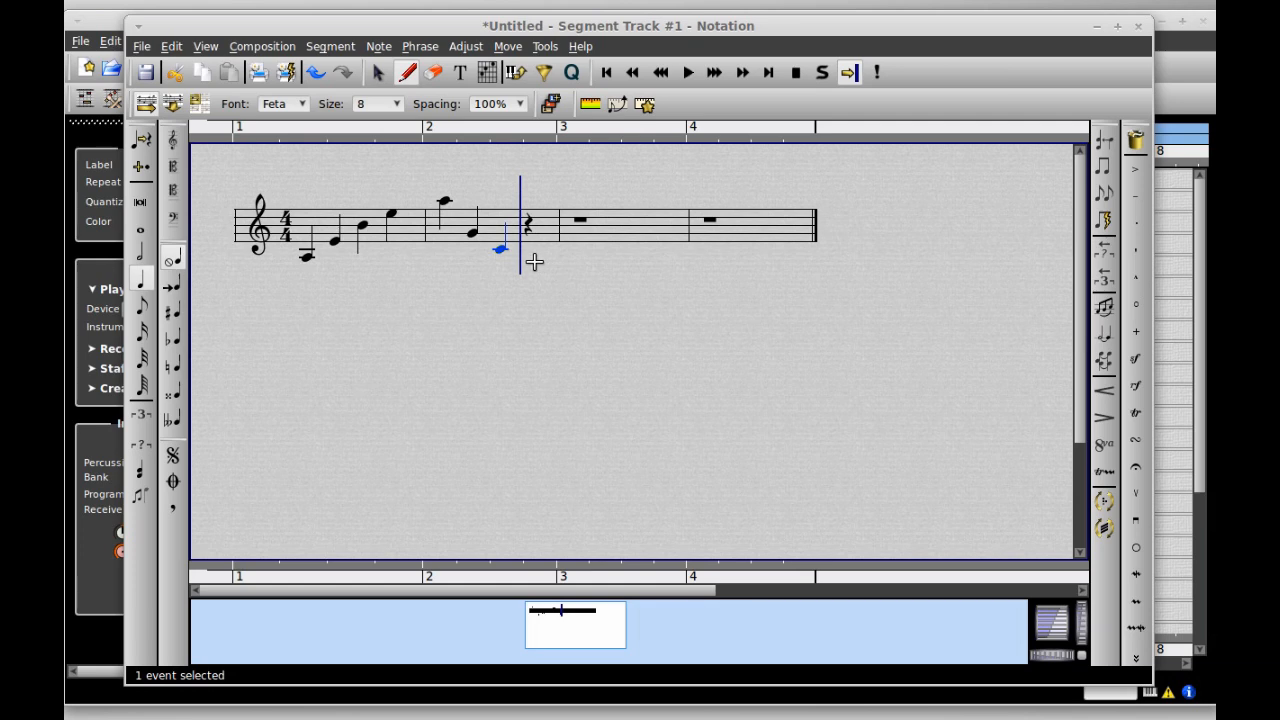
click(531, 272)
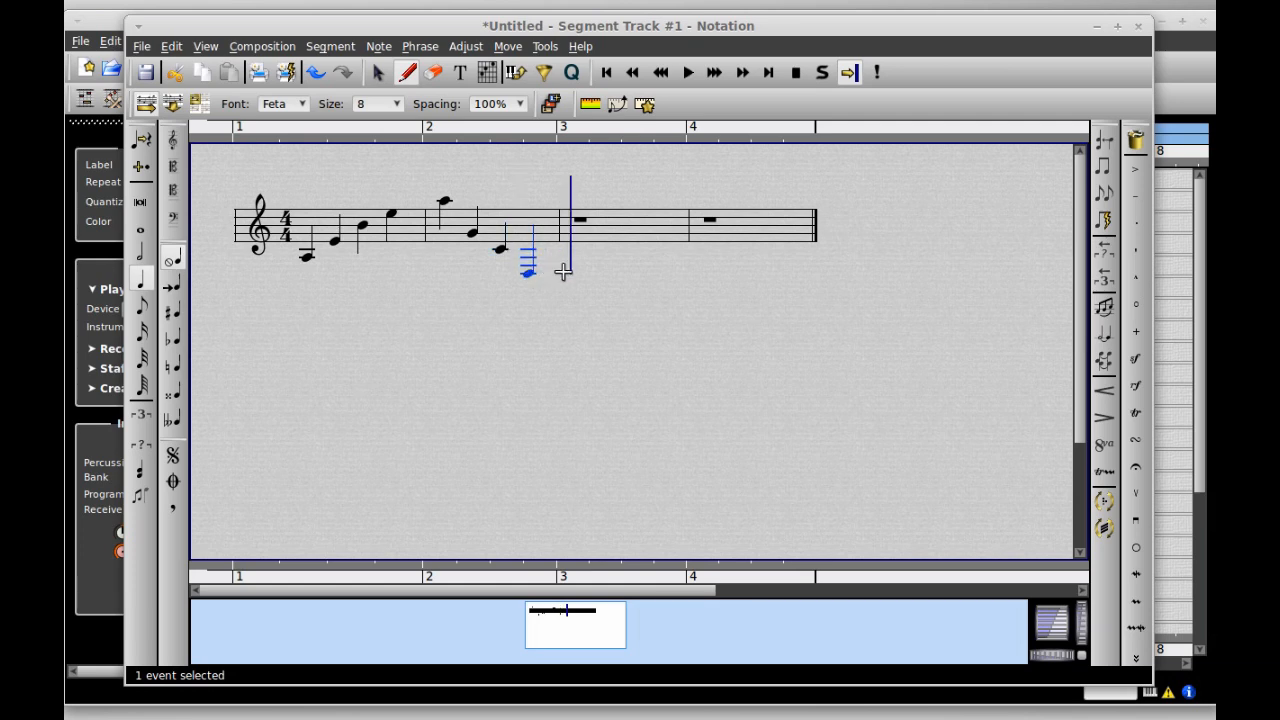
- Enter four notes in bar 3 and four quarter notes in bar 4, replacing the closing rest
click(579, 252)
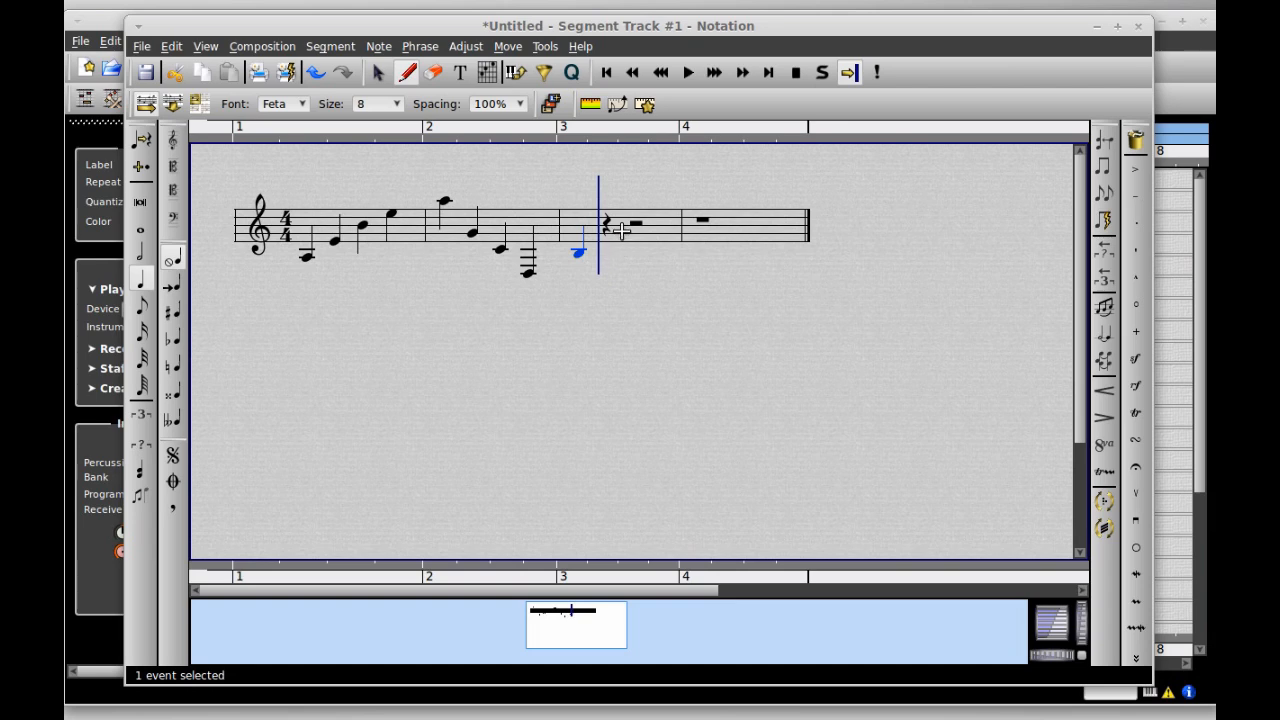
click(612, 226)
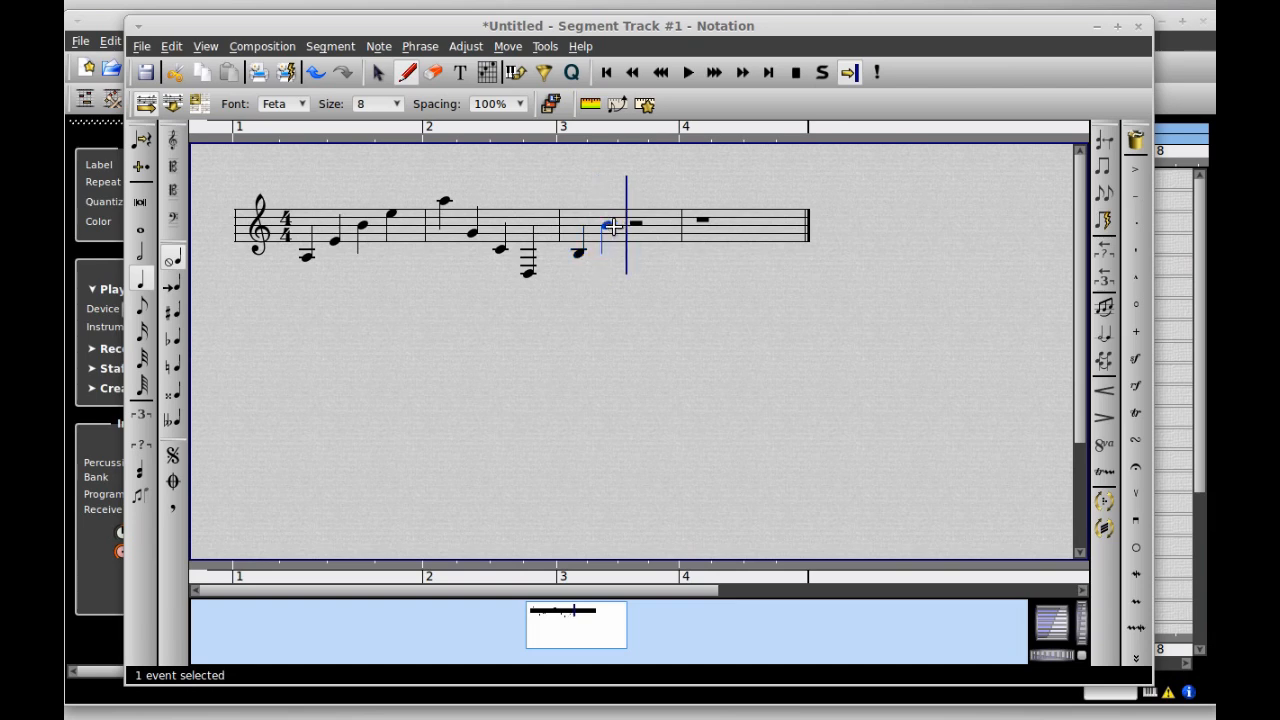
click(657, 214)
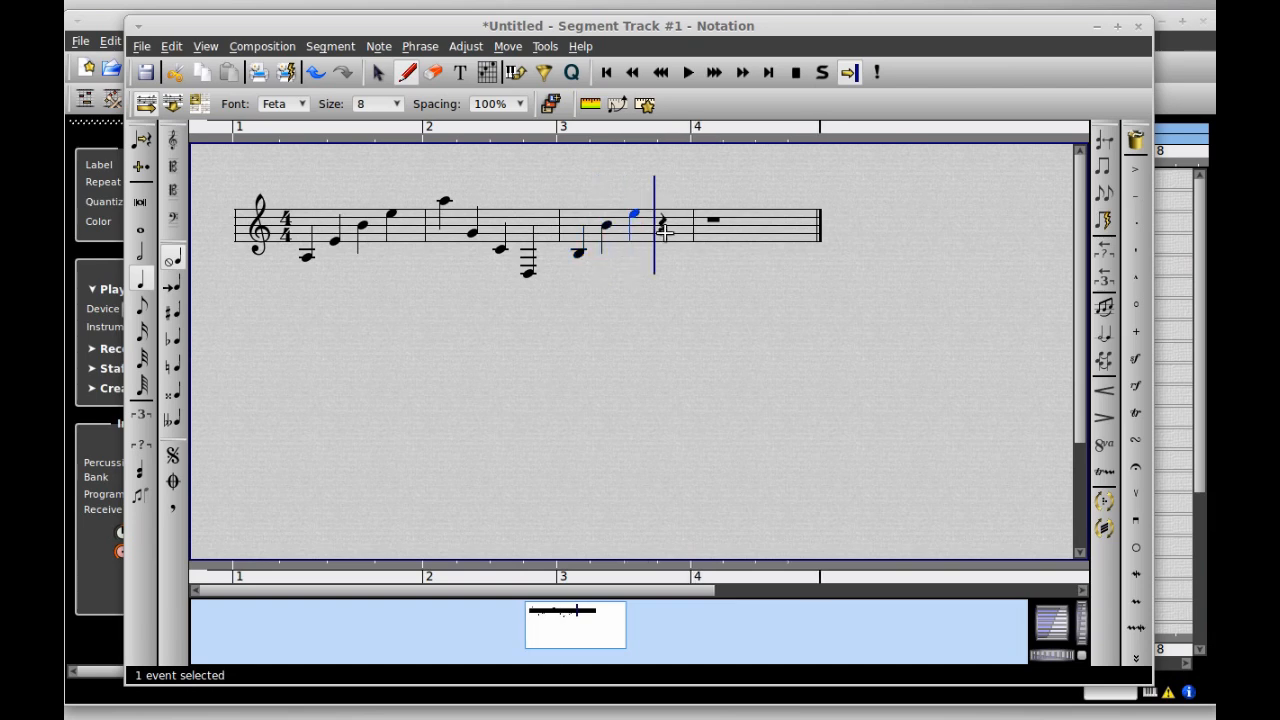
click(668, 229)
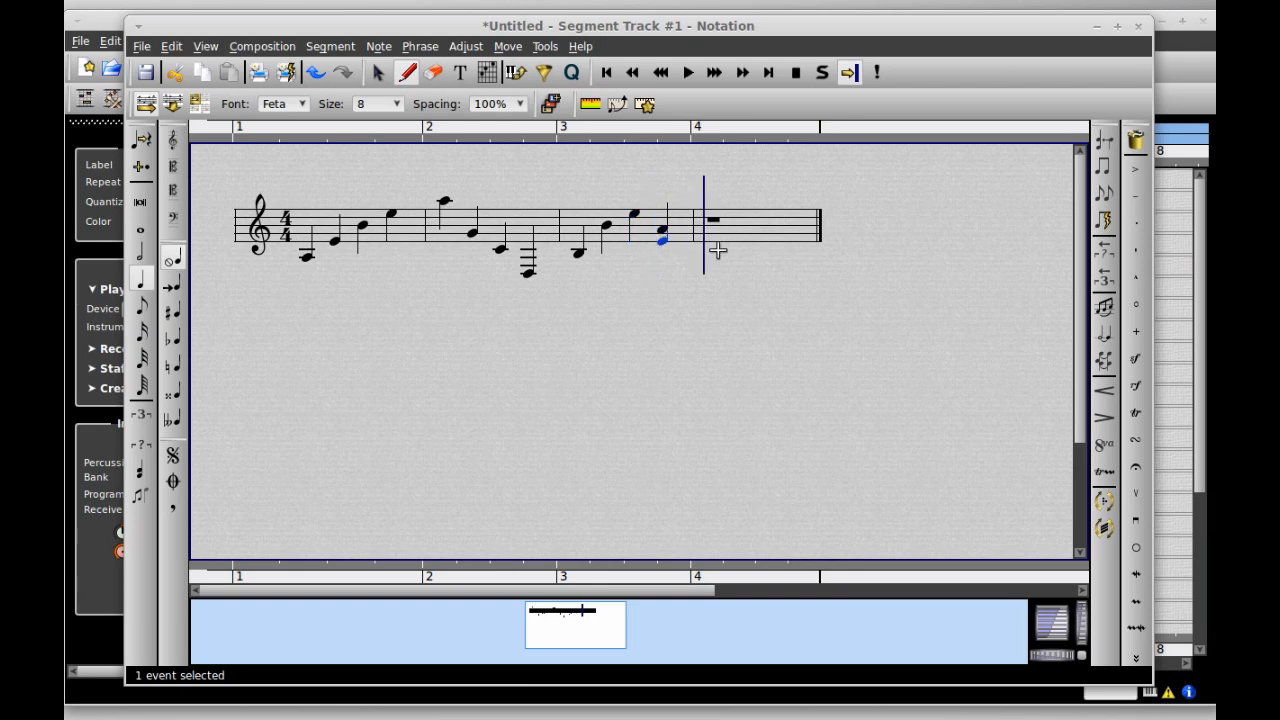
click(714, 240)
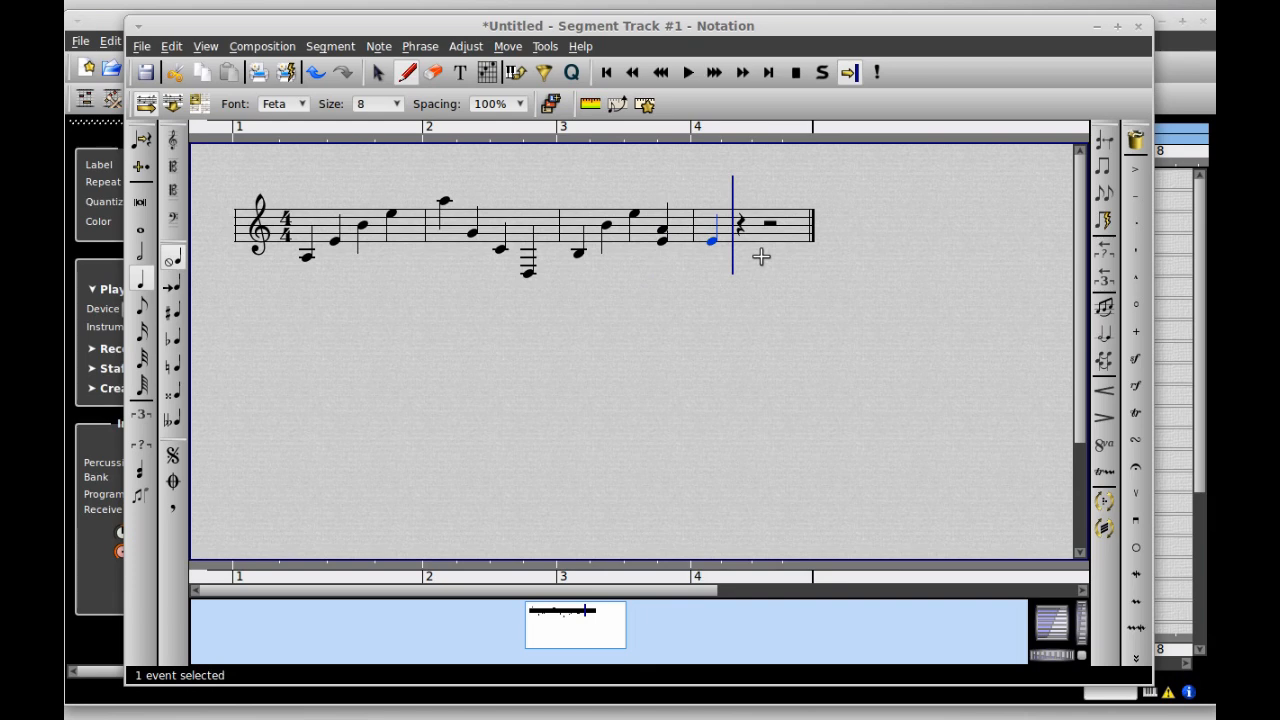
click(742, 258)
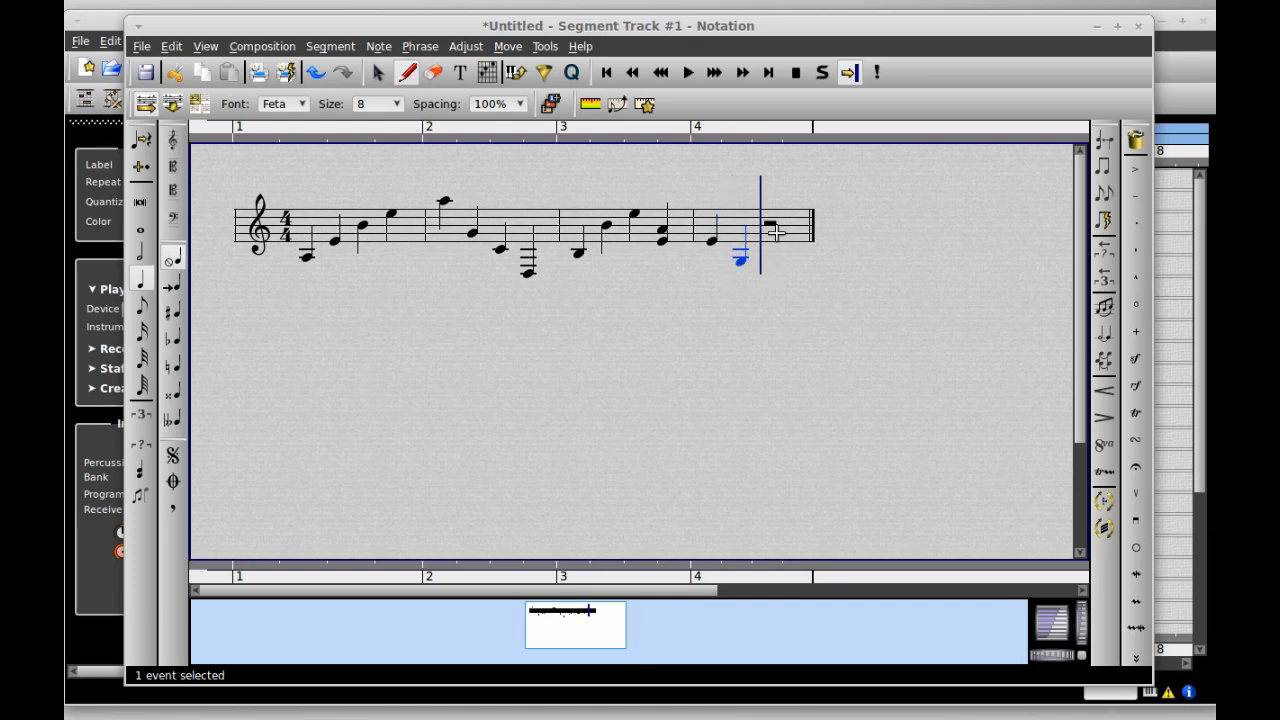
click(776, 241)
click(805, 228)
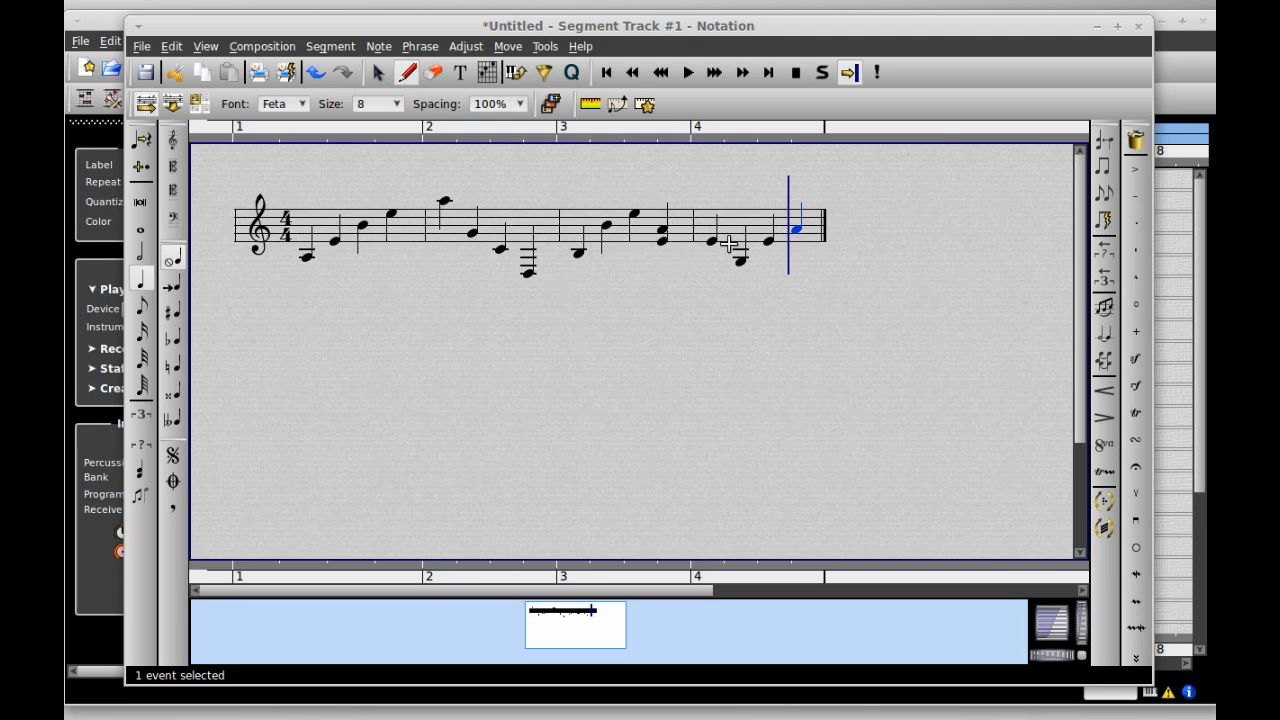
- Switch to the eraser and back to the pencil, then move playback to the melody's end
click(433, 72)
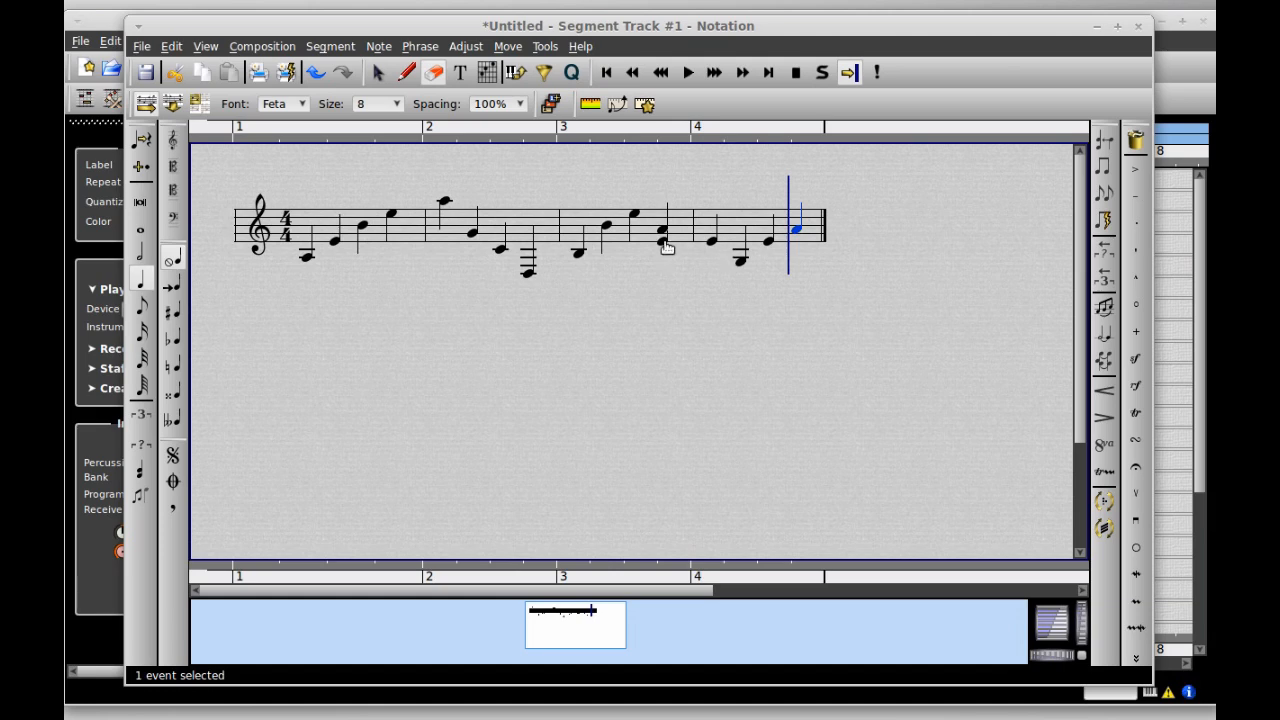
click(406, 78)
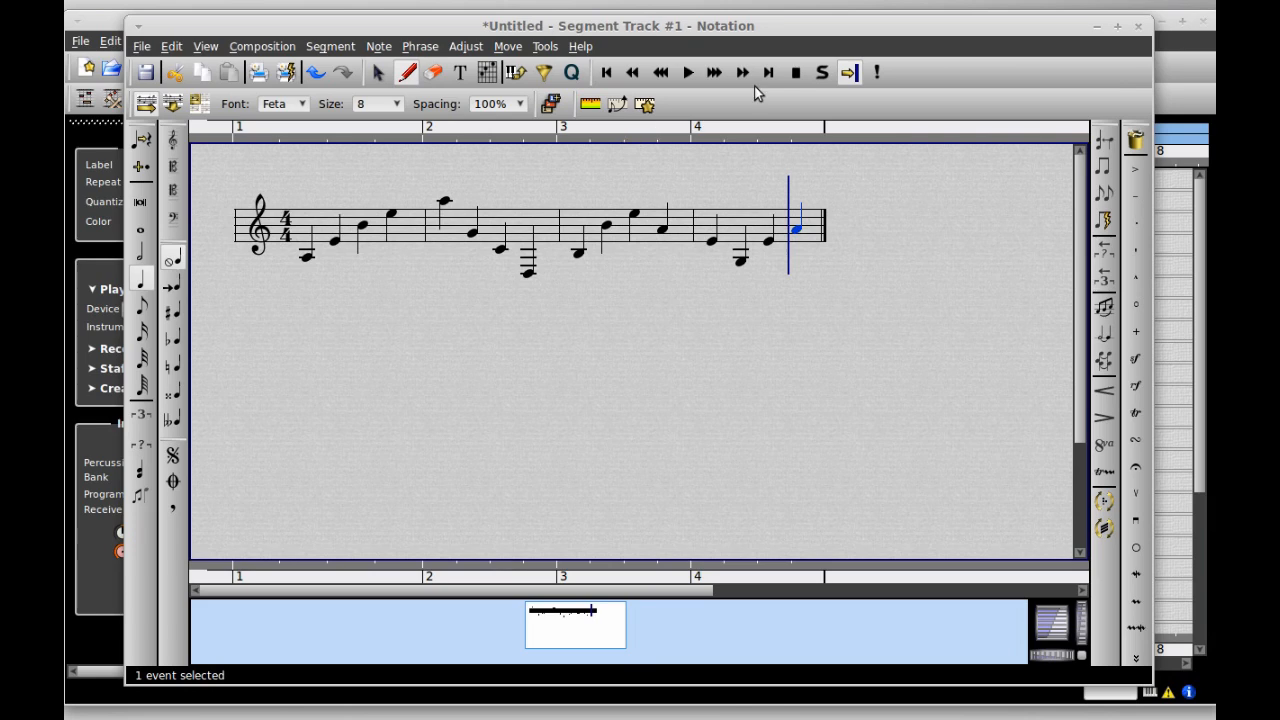
click(690, 74)
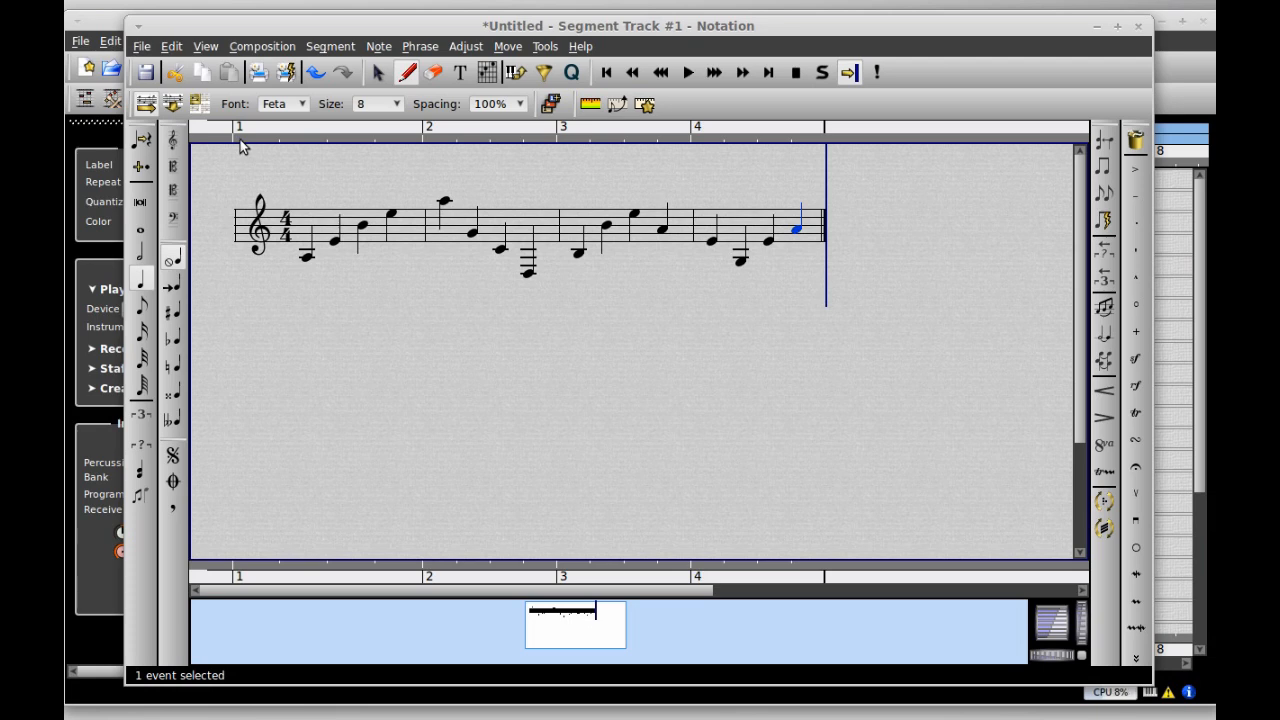
- Mark a loop range from bar 1 to bar 5 and start playing the melody
drag(240, 140, 486, 123)
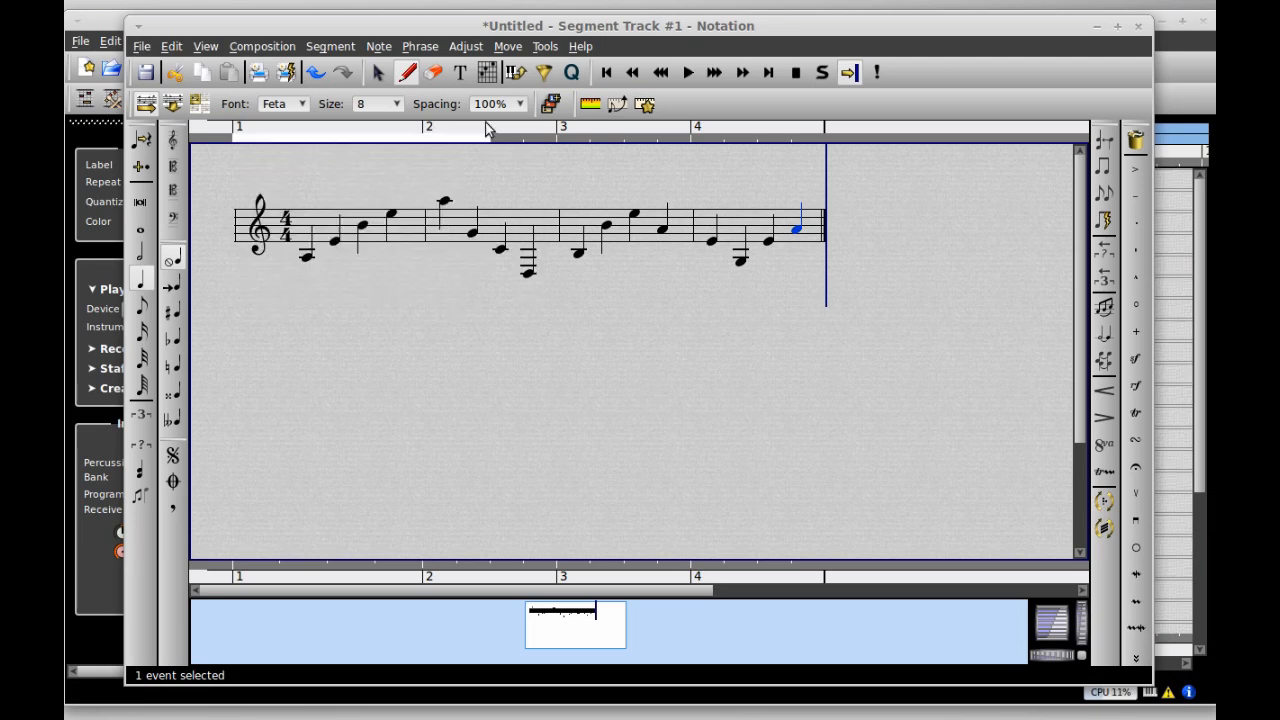
drag(808, 152, 826, 137)
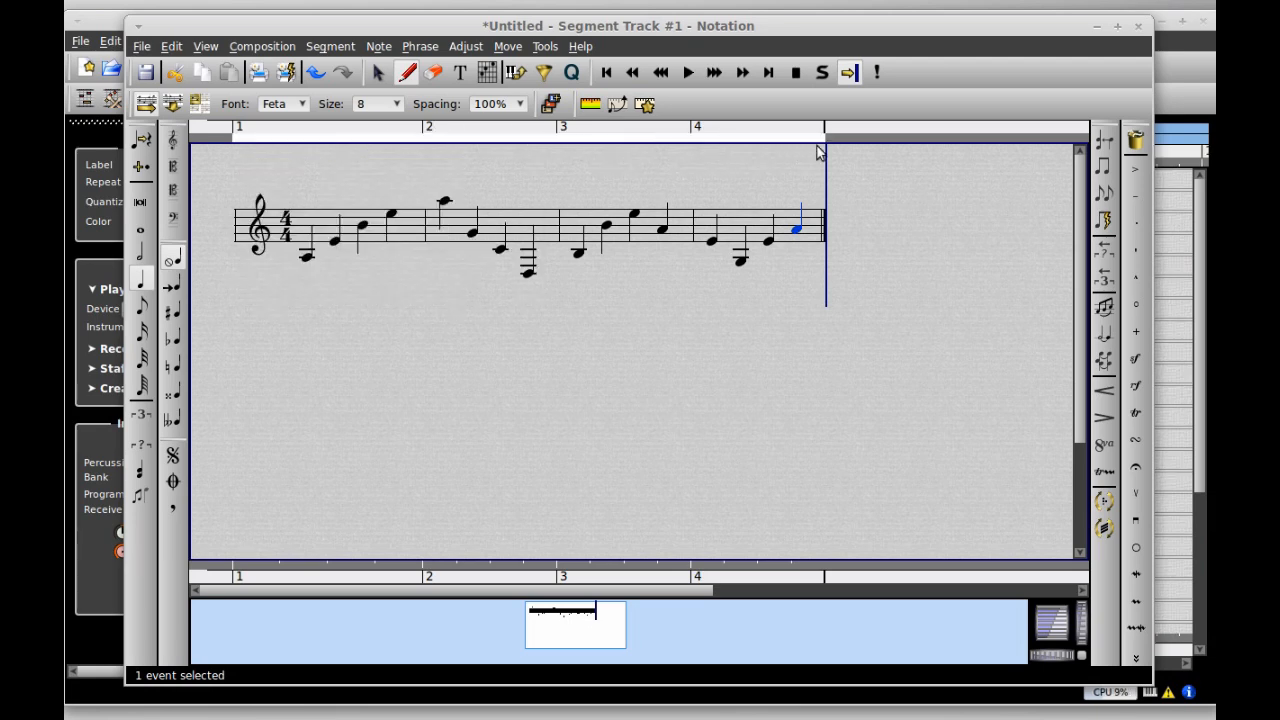
key(space)
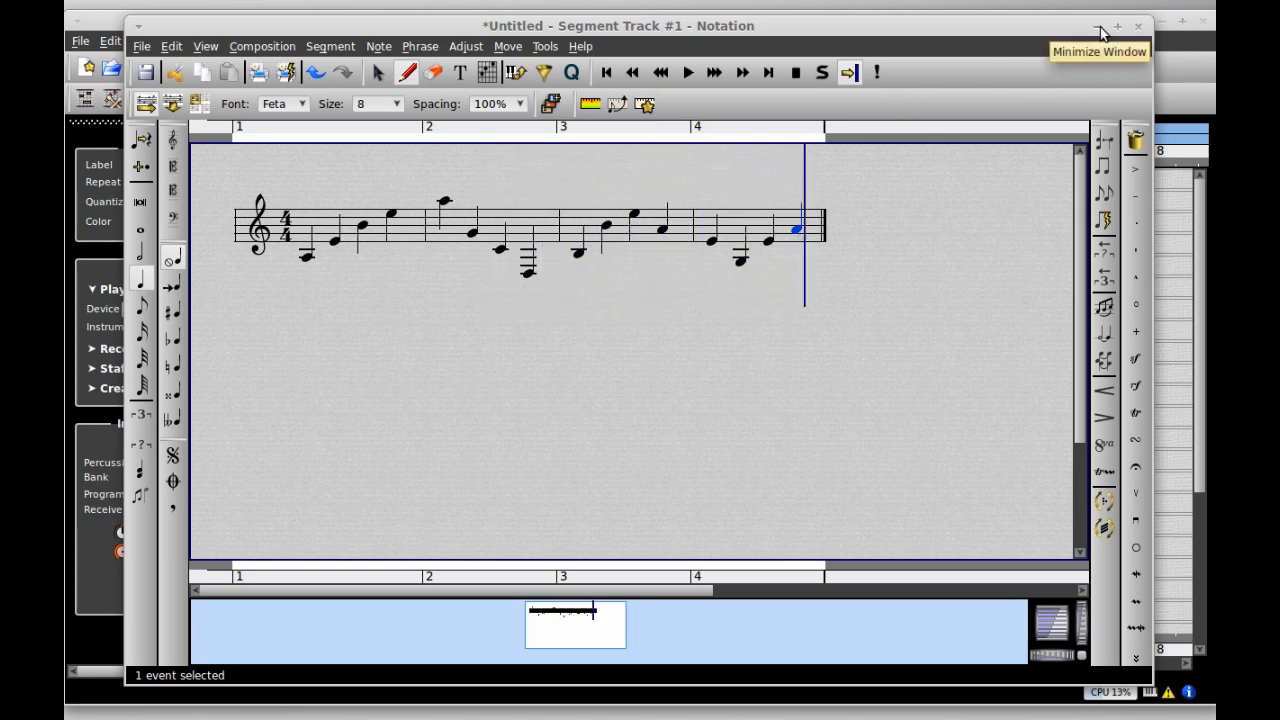
- Minimize the notation editor and launch Hydrogen Drum Machine from the desktop applications menu
click(1163, 57)
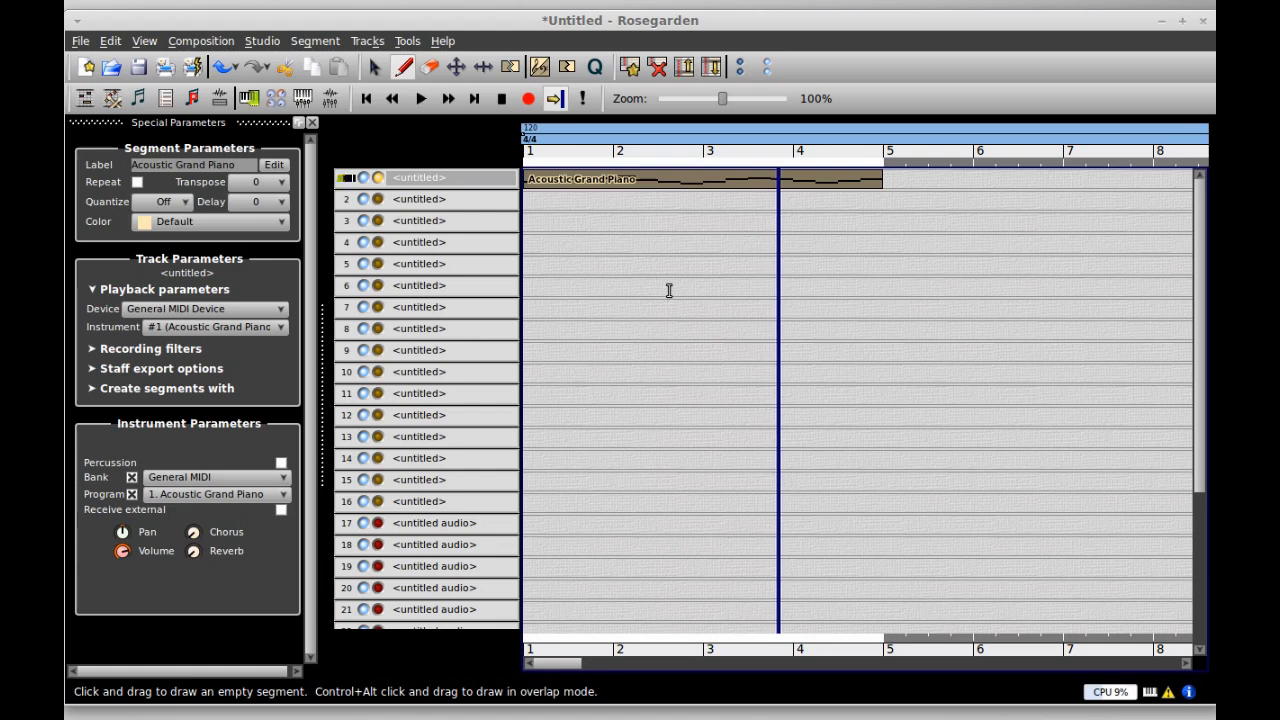
click(562, 717)
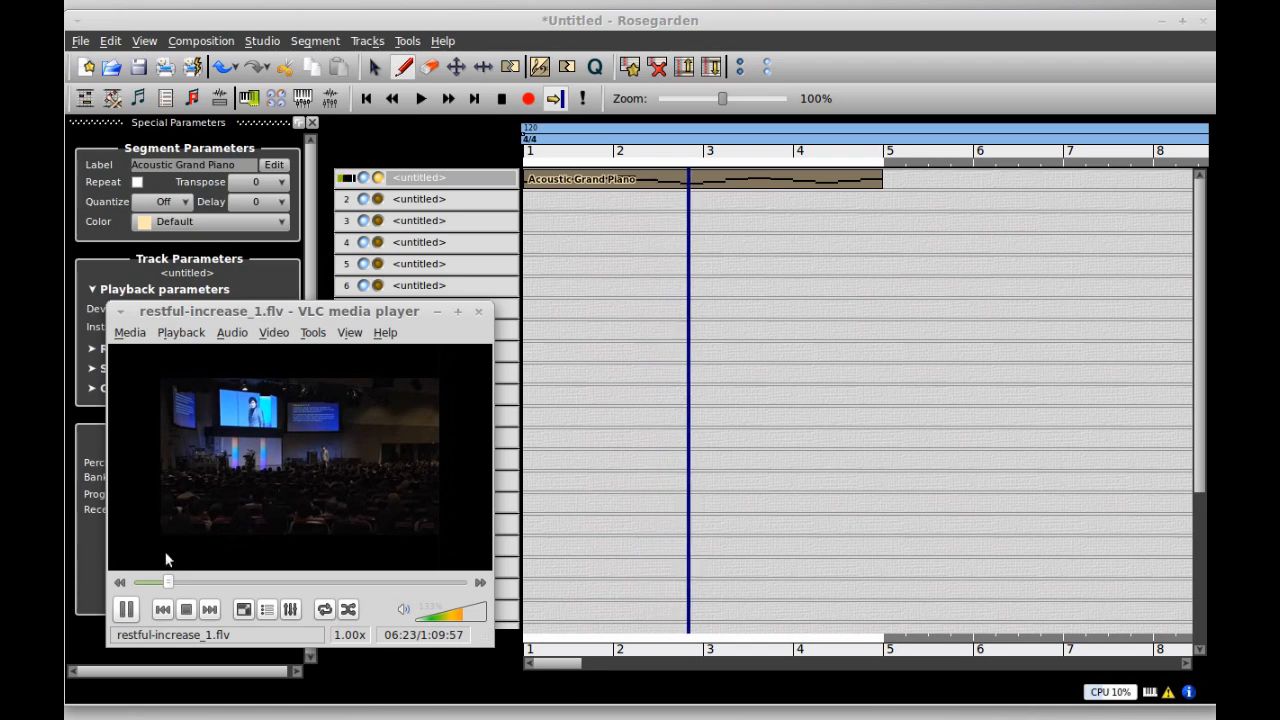
click(66, 717)
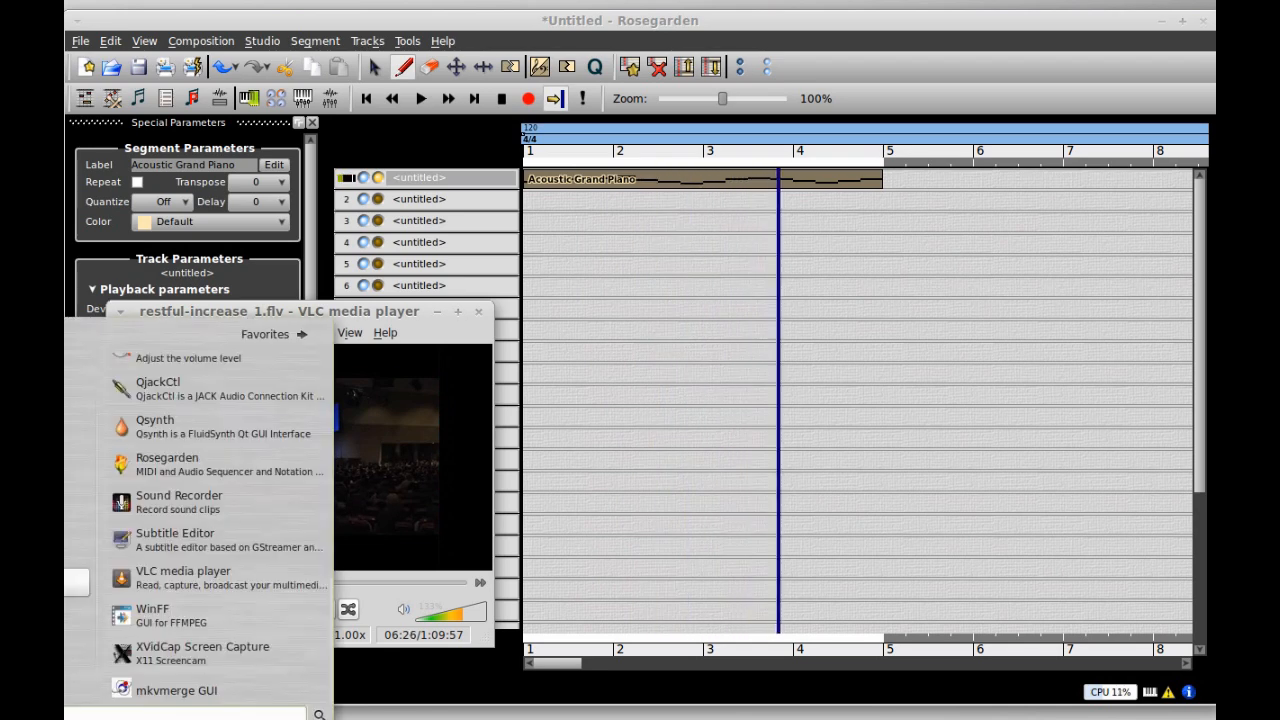
mouse_move(75, 582)
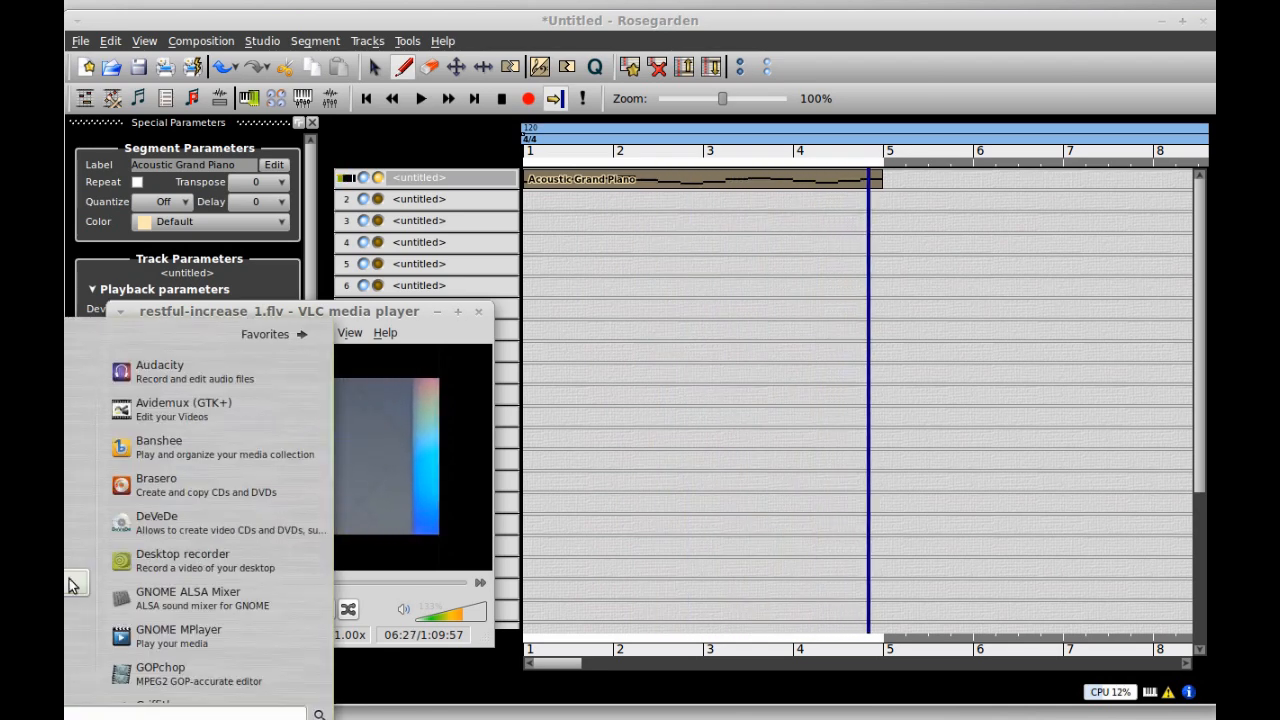
scroll(190, 515, down, 1)
scroll(201, 548, down, 6)
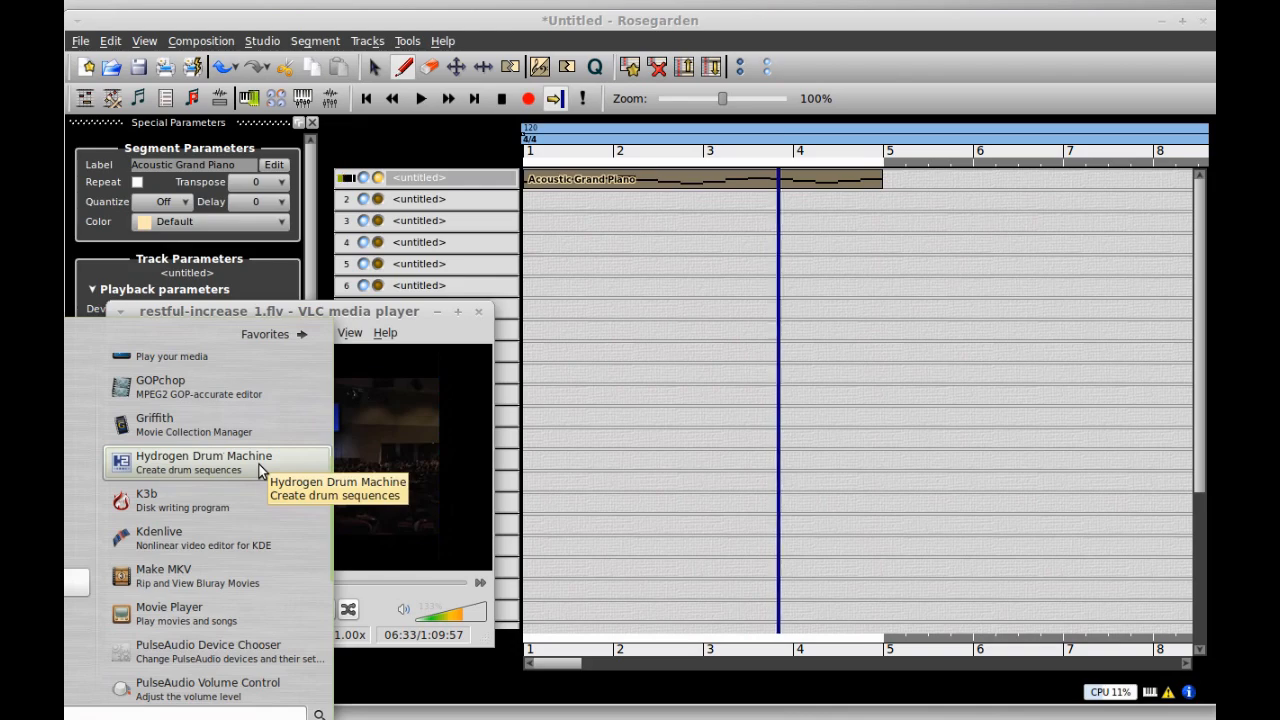
click(258, 468)
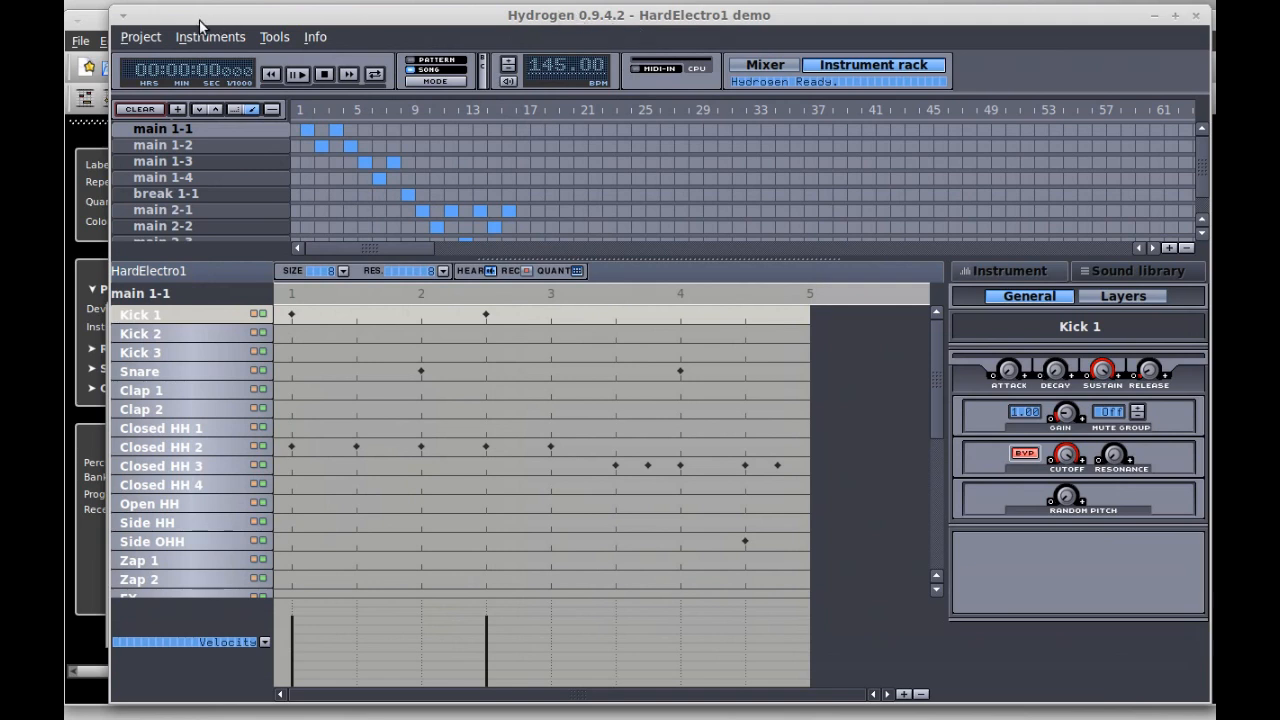
- Browse Hydrogen's demo songs and cancel, then turn on song looping and play HardElectro1
click(148, 38)
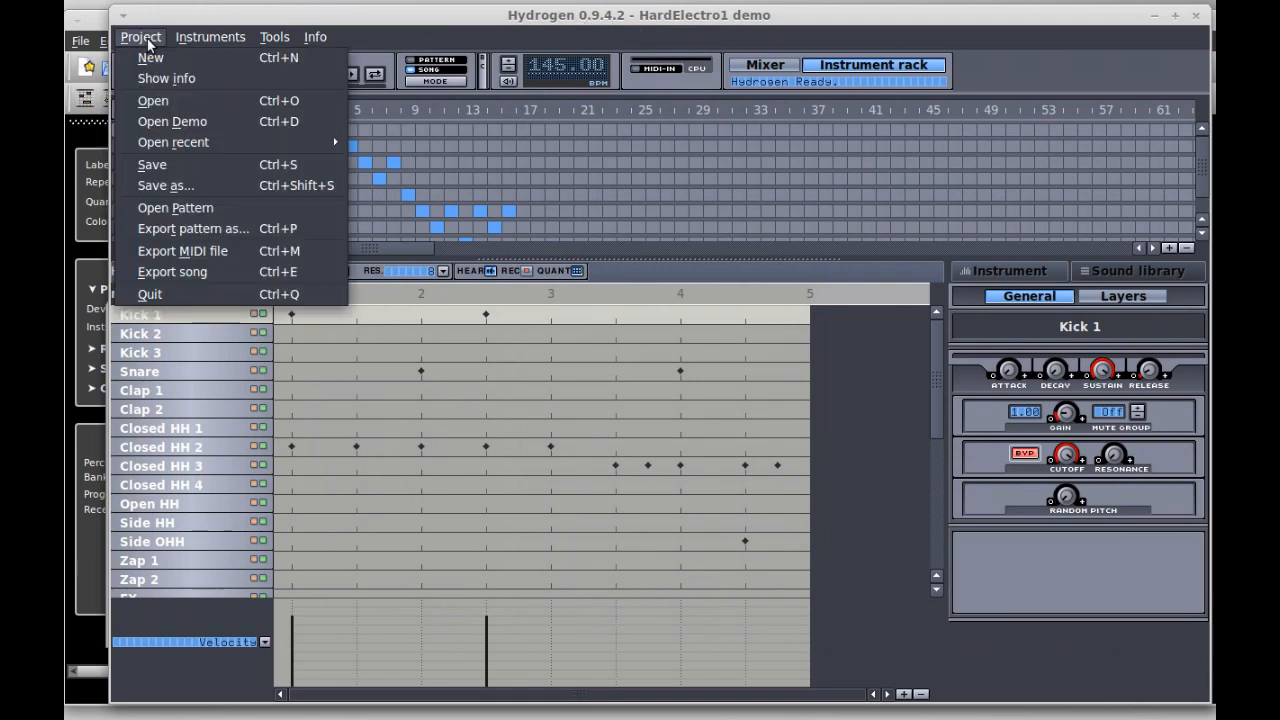
click(170, 123)
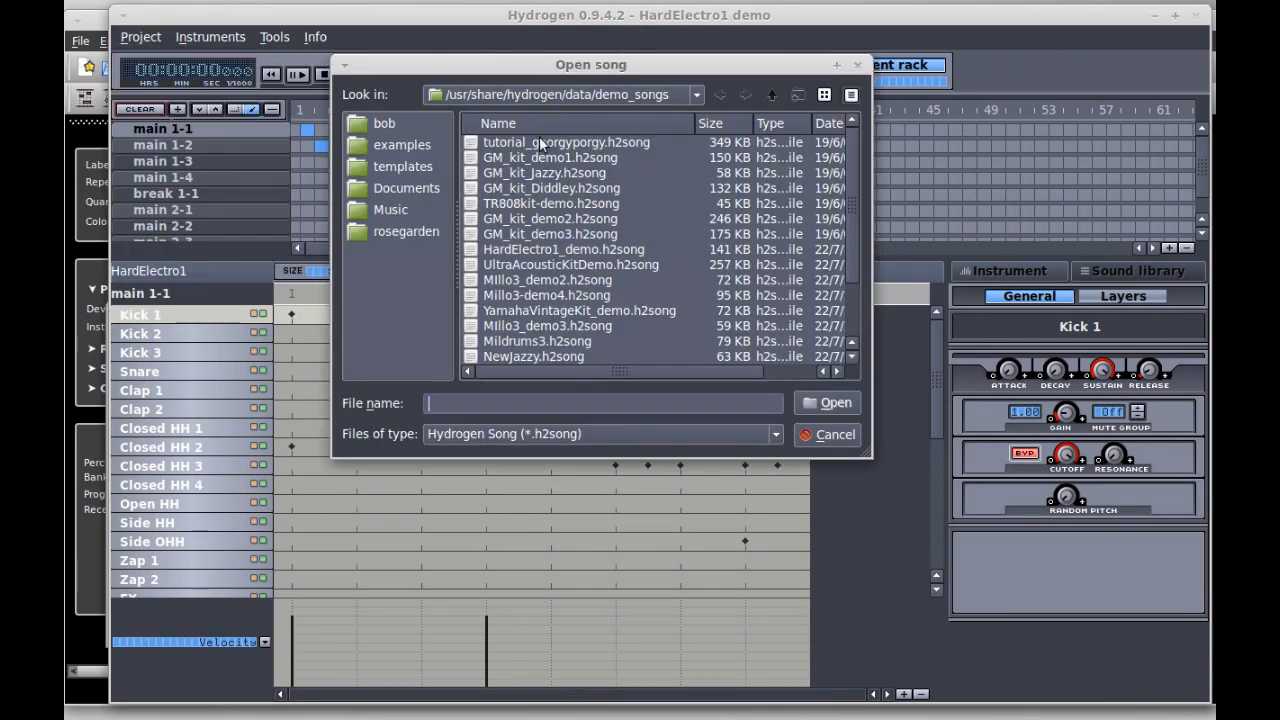
click(541, 252)
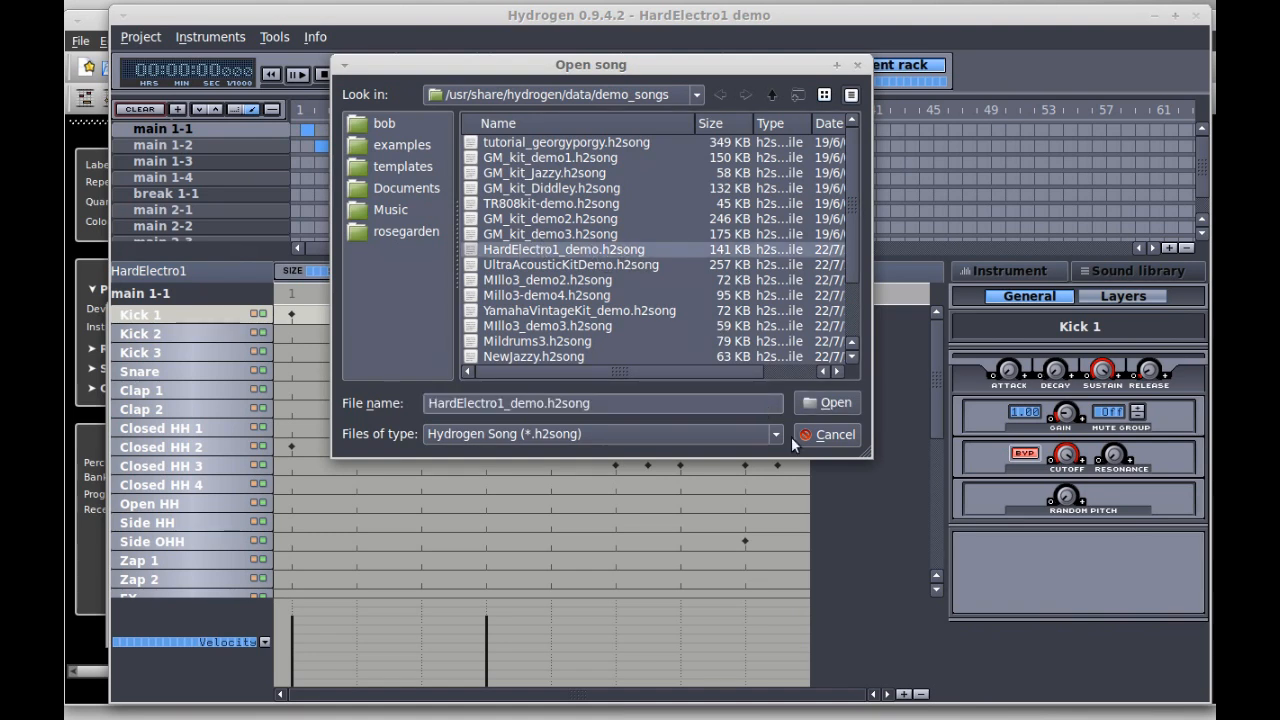
click(828, 434)
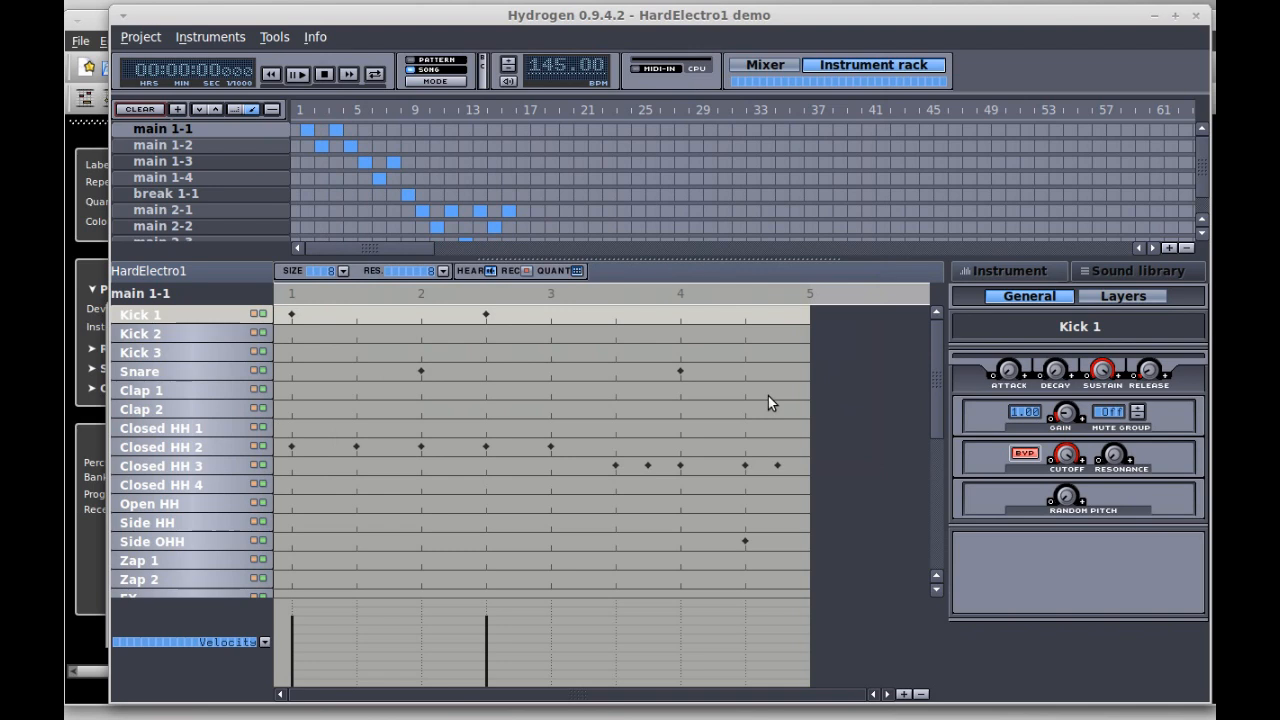
click(375, 77)
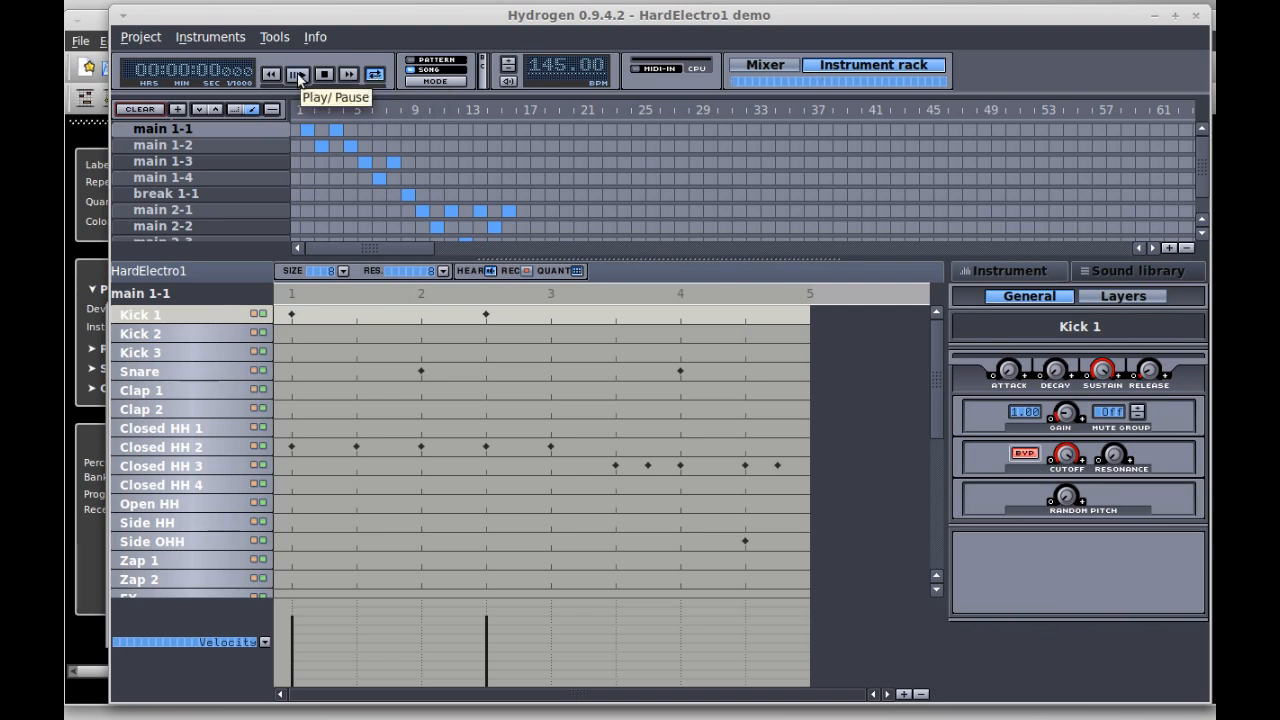
click(298, 76)
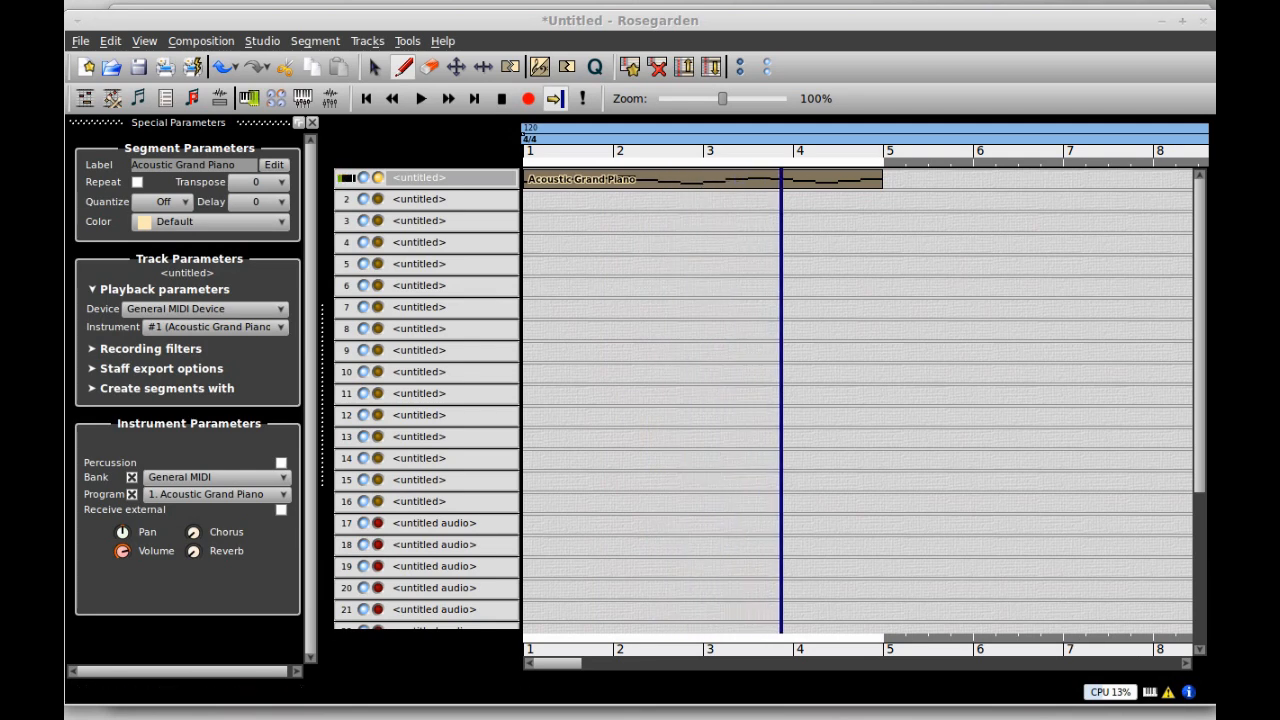
- Bring Sound Preferences down over Rosegarden and raise VLC's volume slightly
key(alt+Tab)
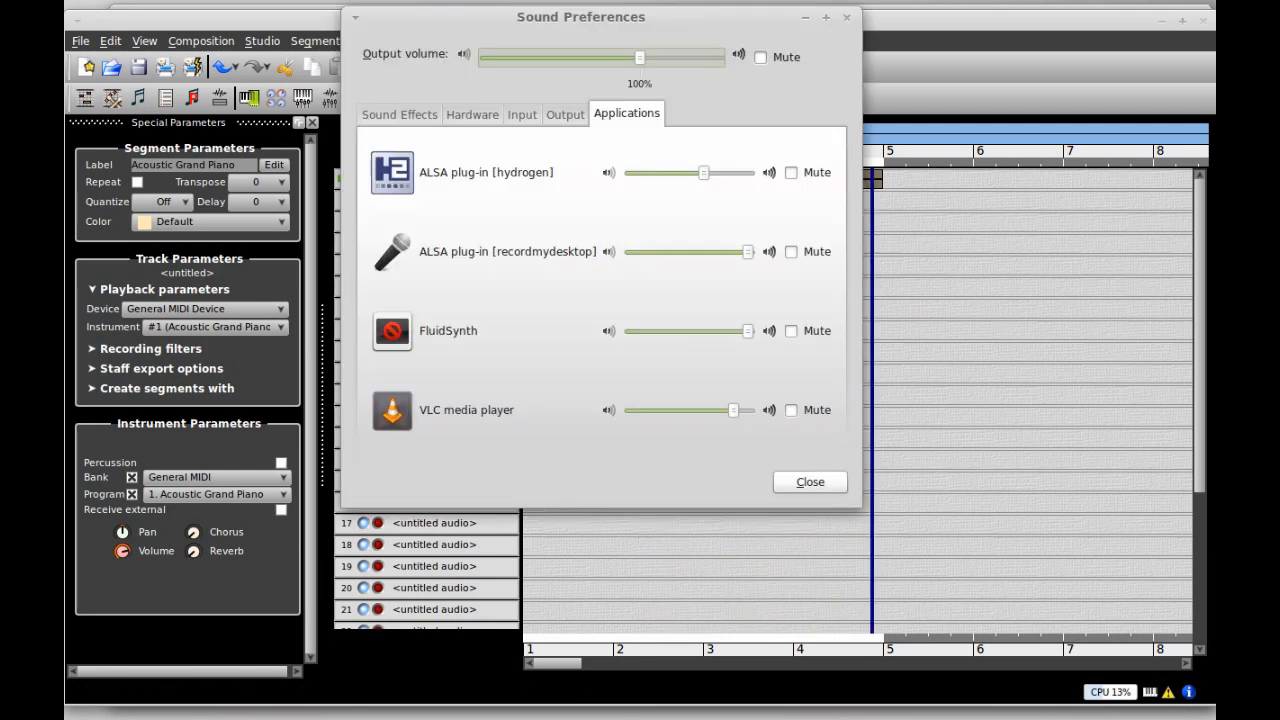
drag(562, 18, 627, 120)
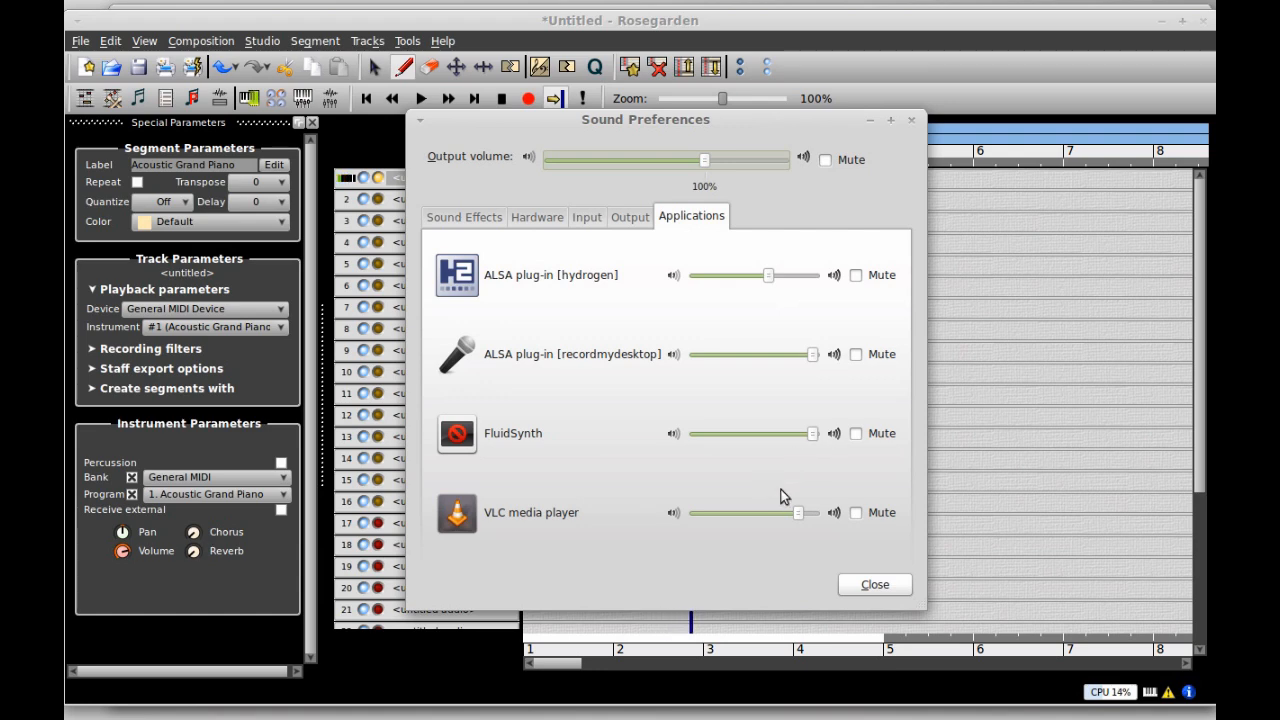
drag(798, 522, 808, 522)
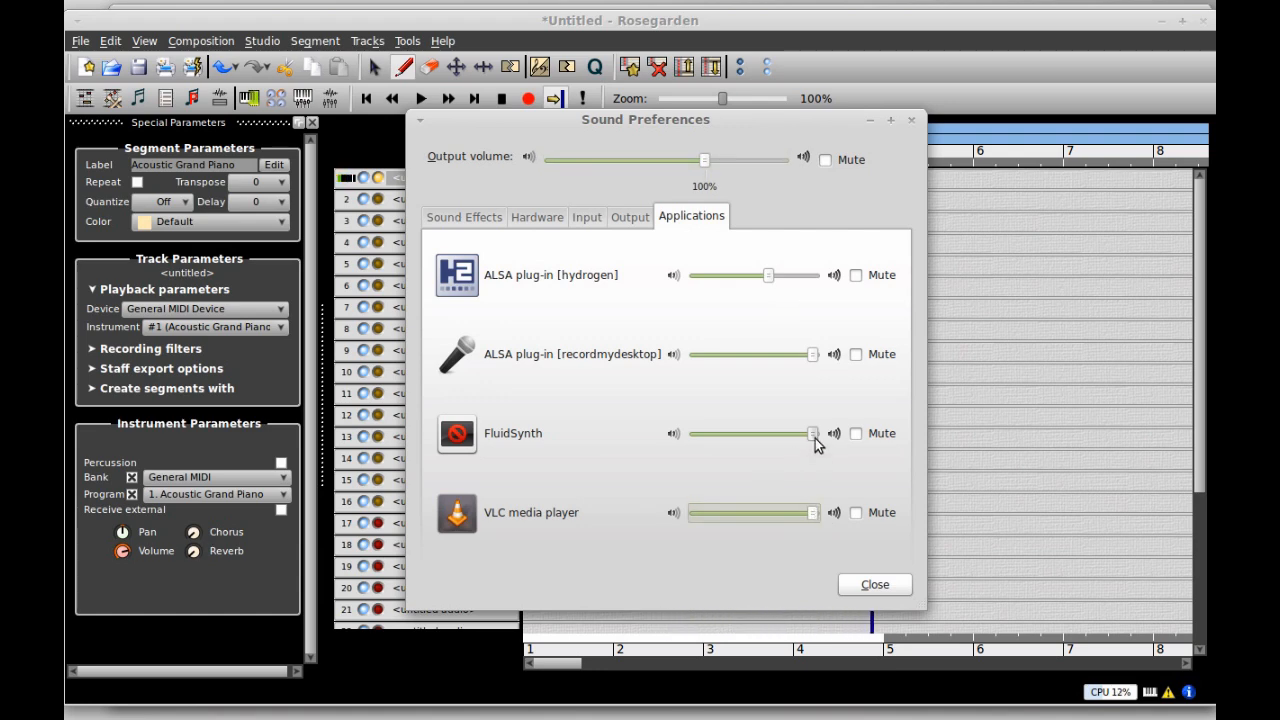
click(812, 436)
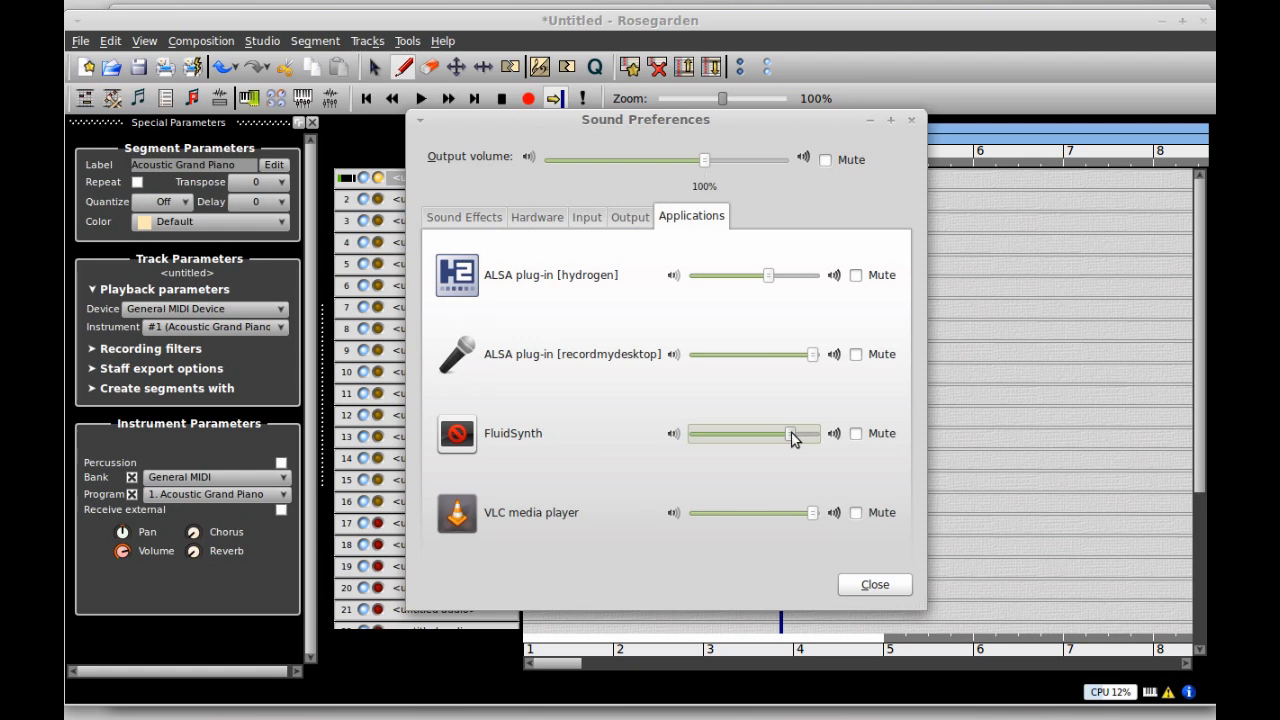
- Raise the Hydrogen, FluidSynth and master output volumes slightly, then minimize Sound Preferences
drag(769, 273, 800, 278)
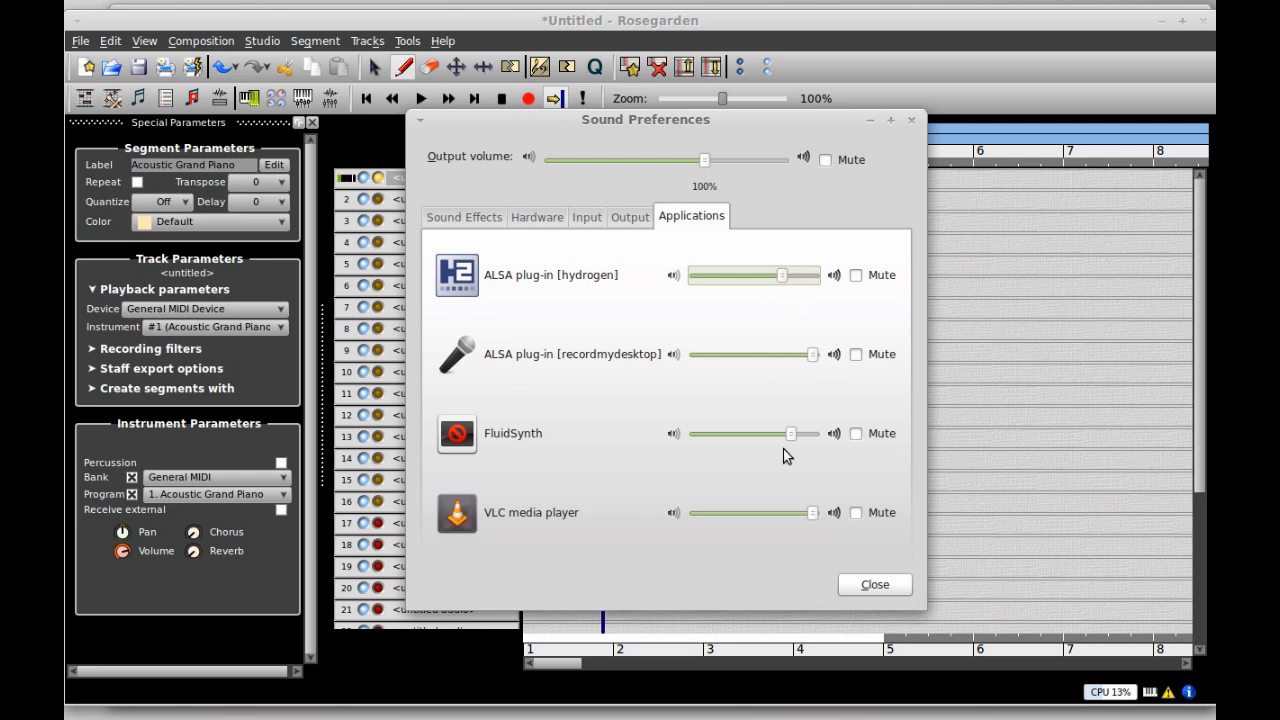
drag(790, 436, 797, 436)
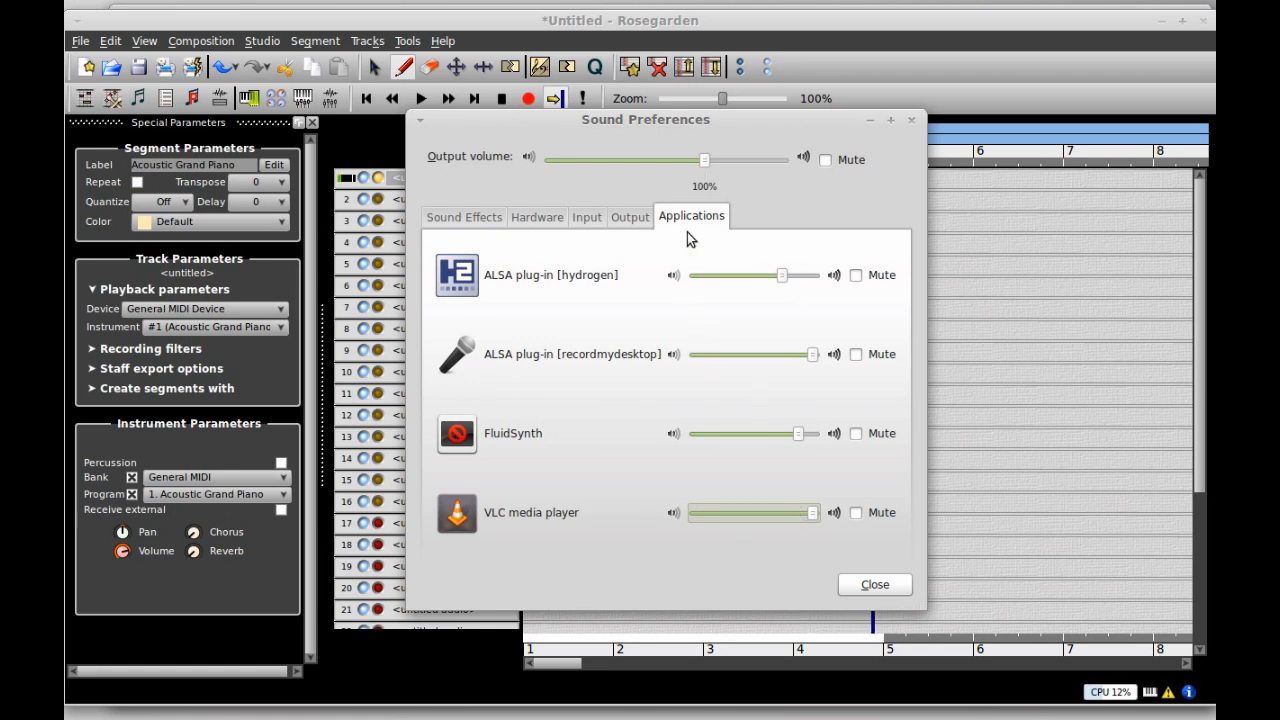
drag(704, 162, 717, 163)
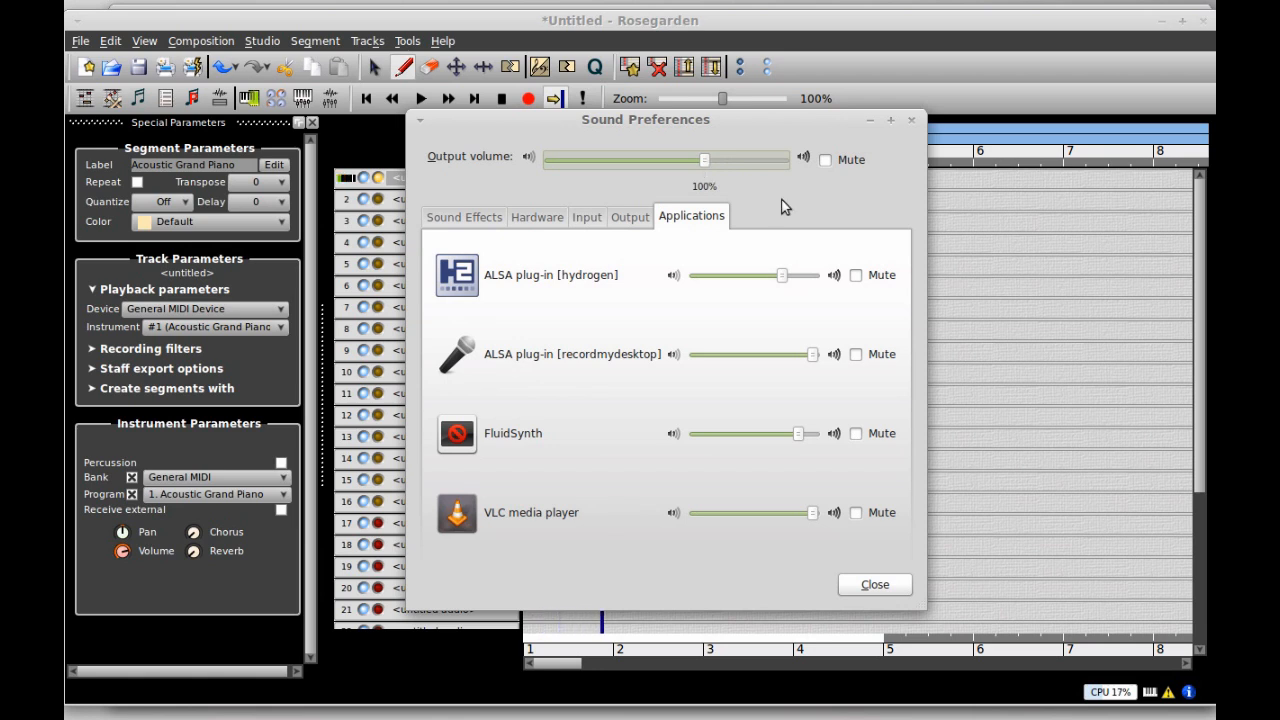
click(871, 127)
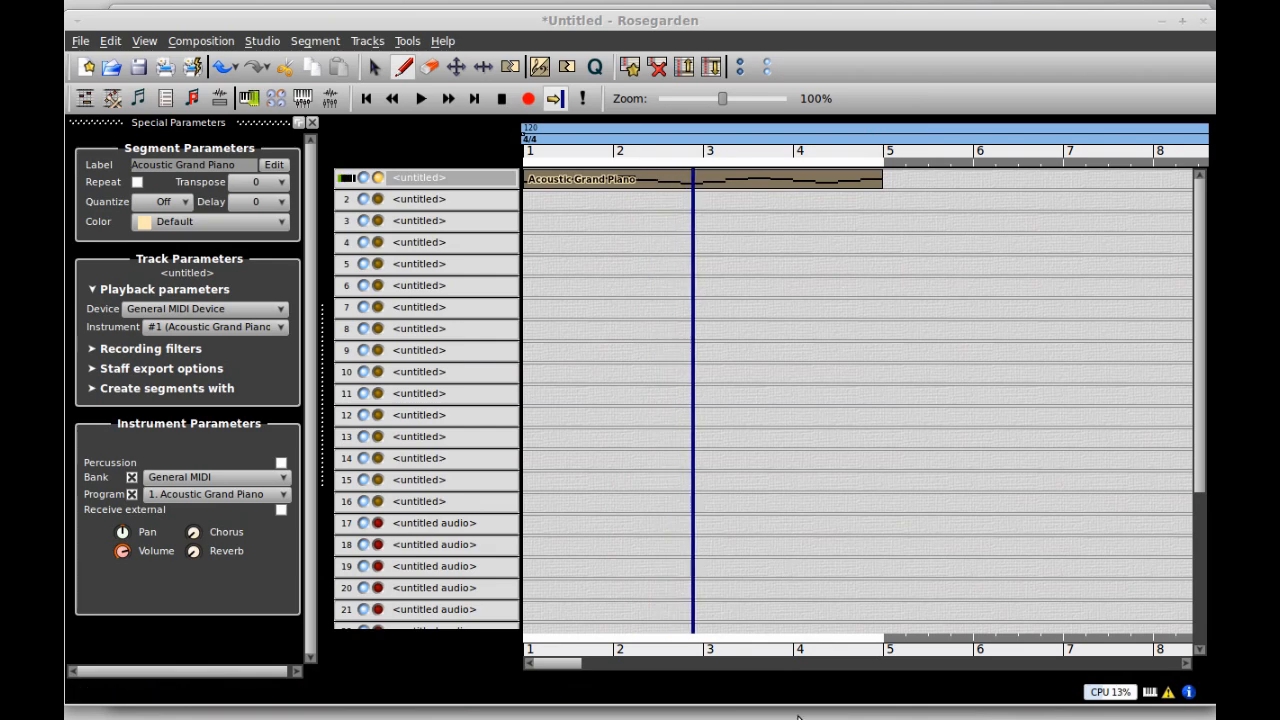
- Cycle through Hydrogen and the notation editor to VLC, raise its volume to about 188%, then return to Rosegarden
click(797, 718)
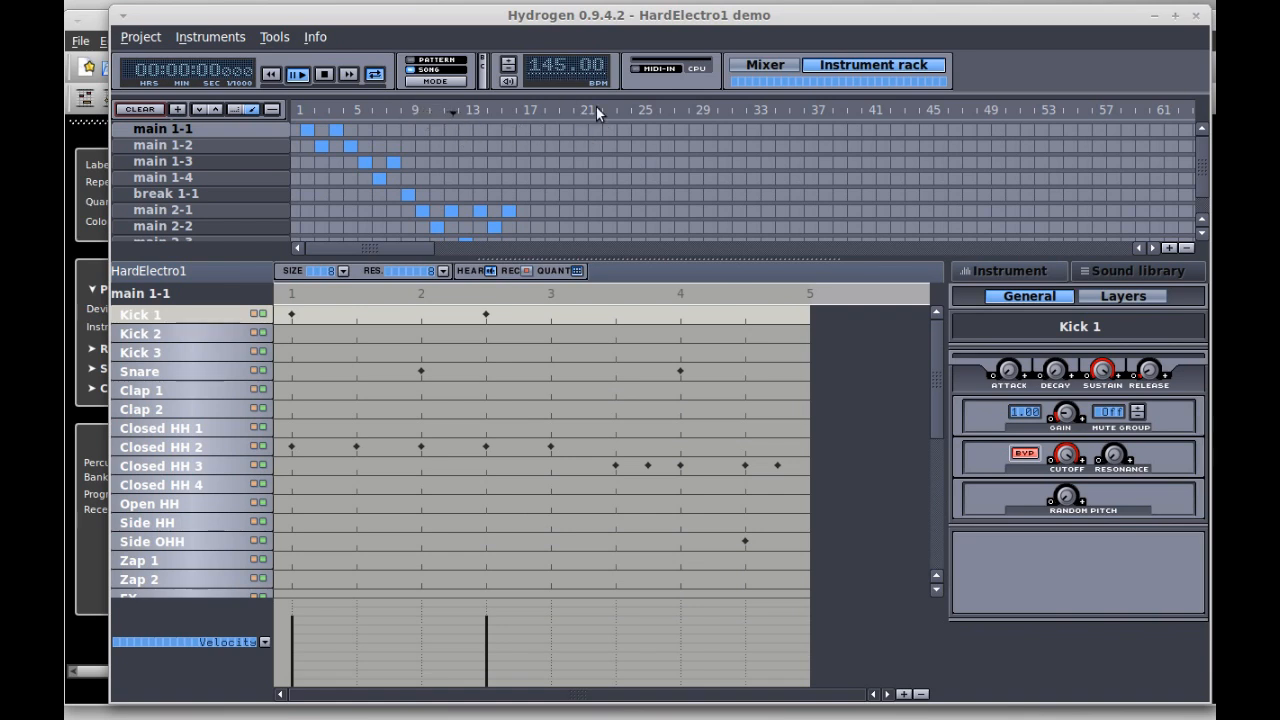
key(alt+Tab)
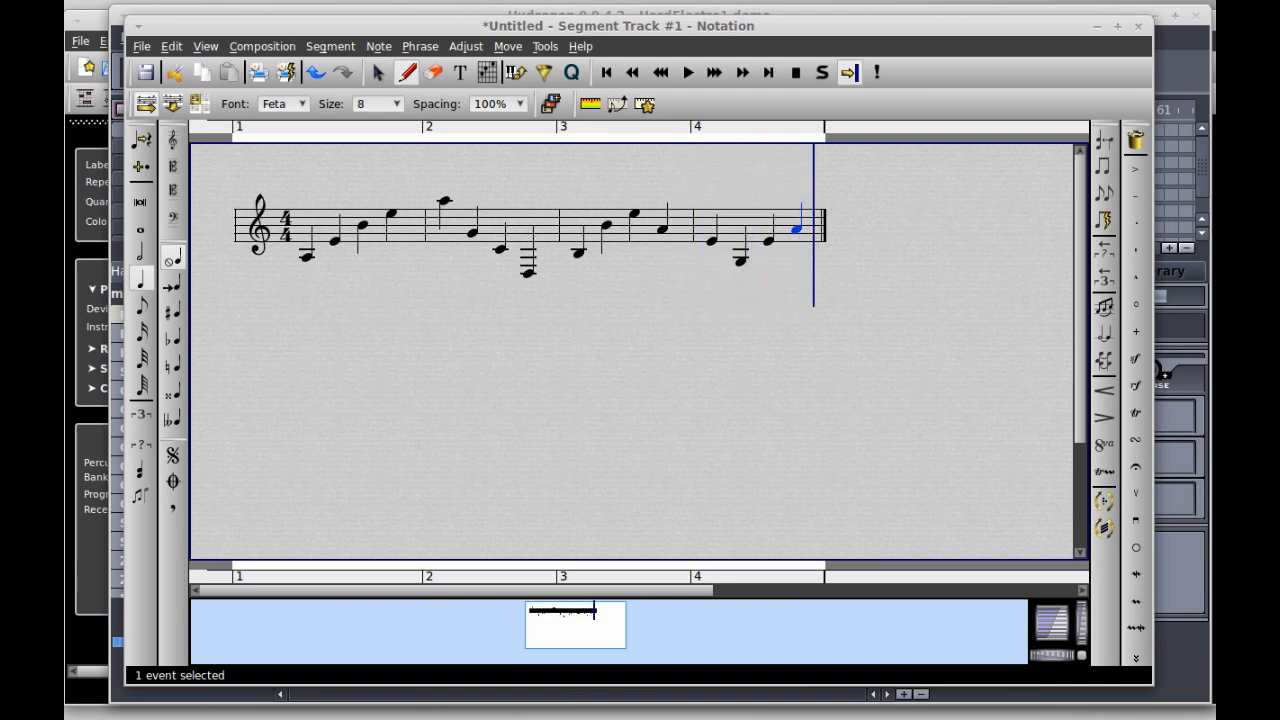
key(alt+Tab)
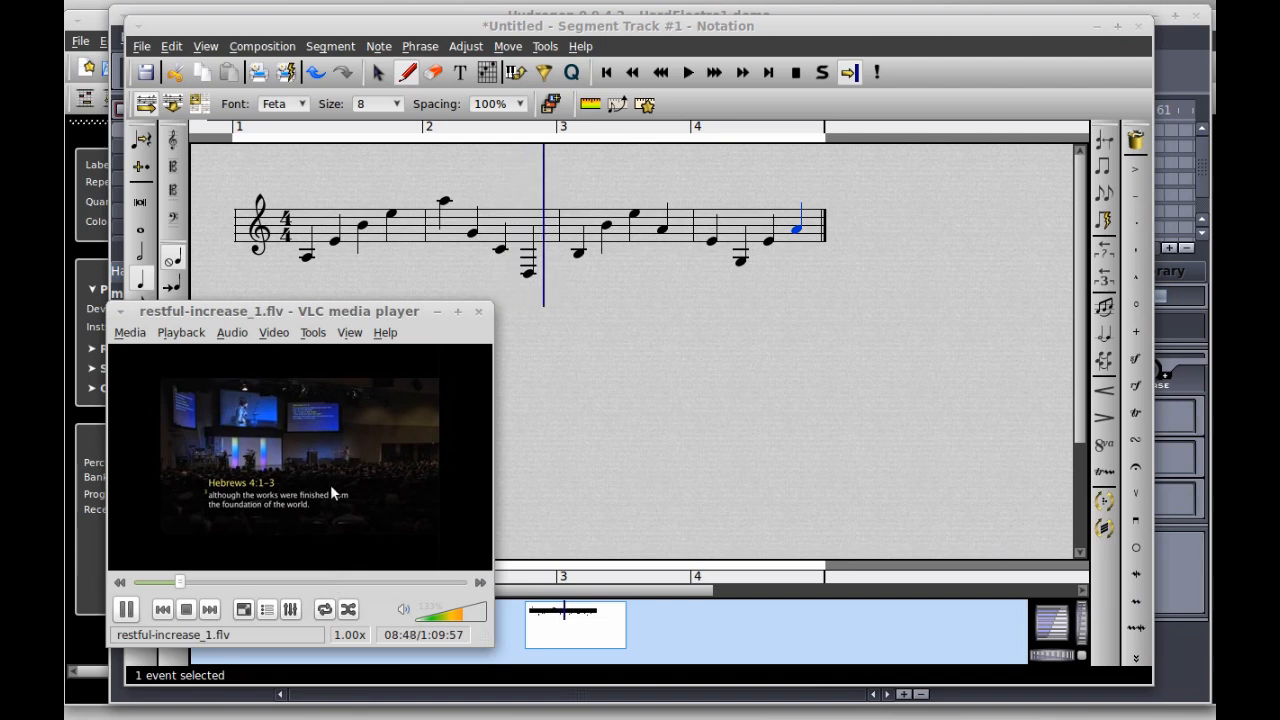
drag(469, 609, 482, 615)
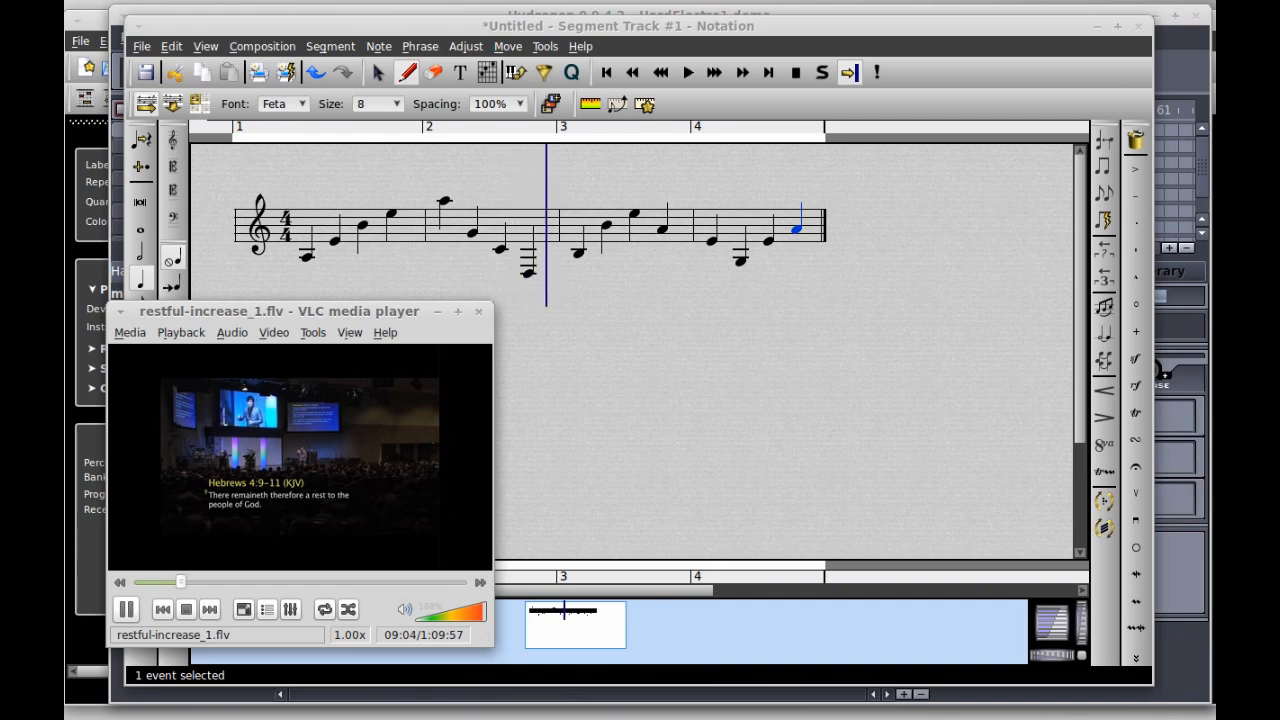
key(alt+Tab)
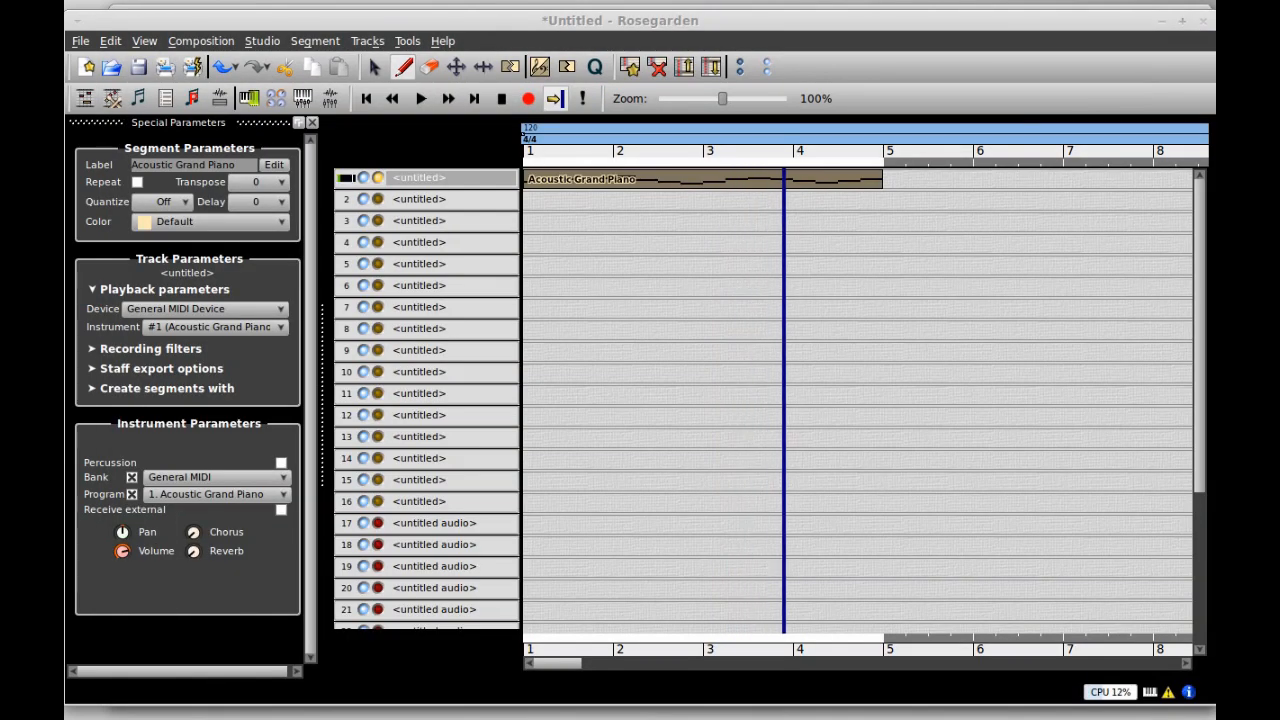
- Move VLC to the centre-right, keep instrument #1 on track 1, and set its program to Electric Piano 2
key(alt+Tab)
drag(330, 316, 1015, 264)
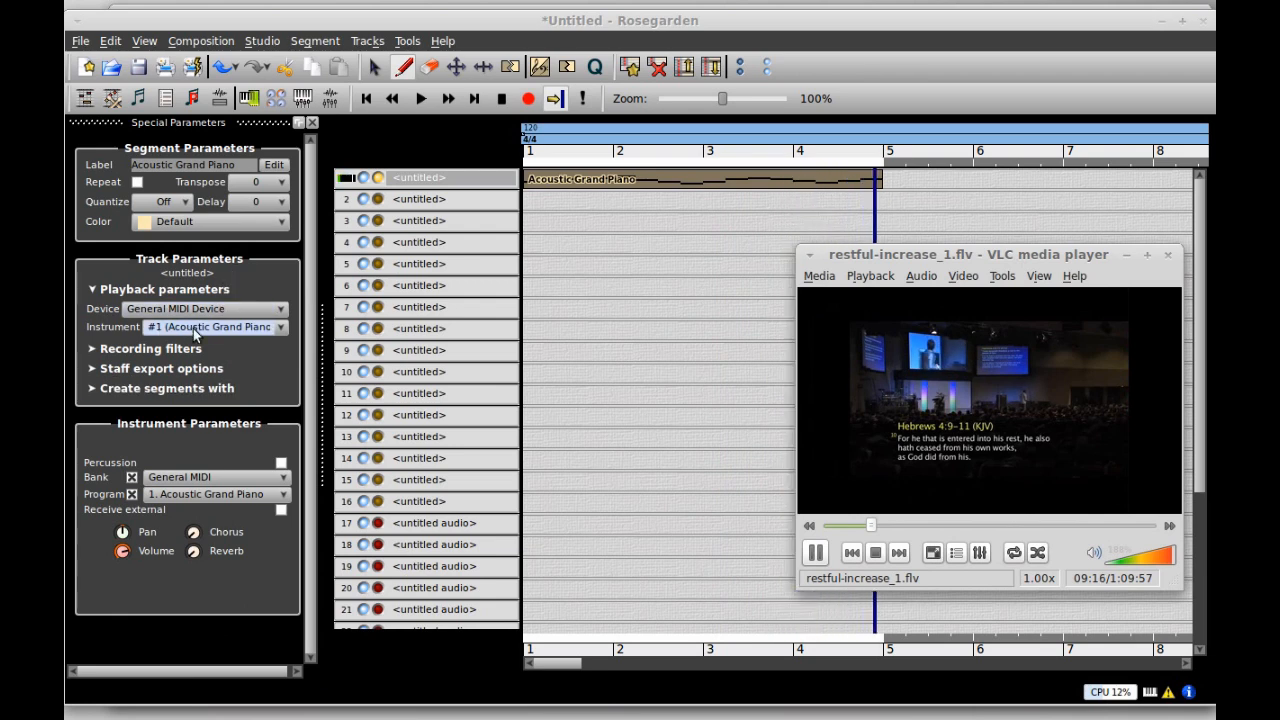
click(283, 331)
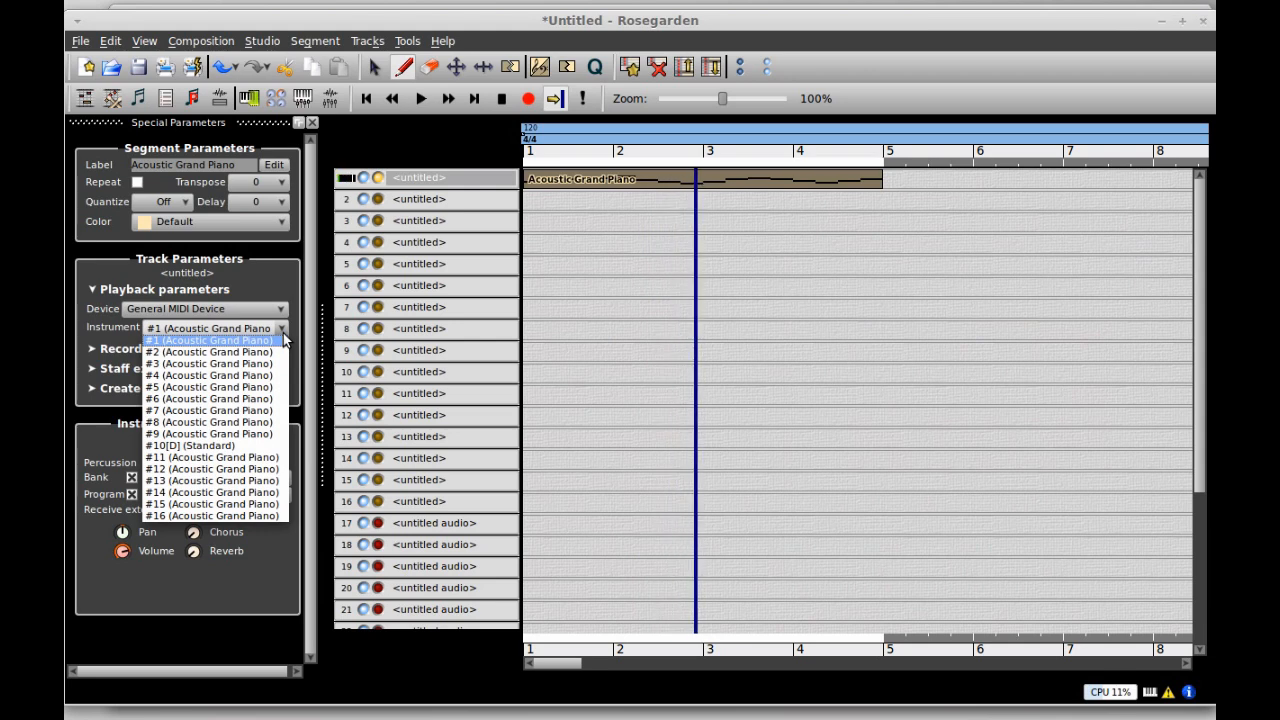
click(283, 334)
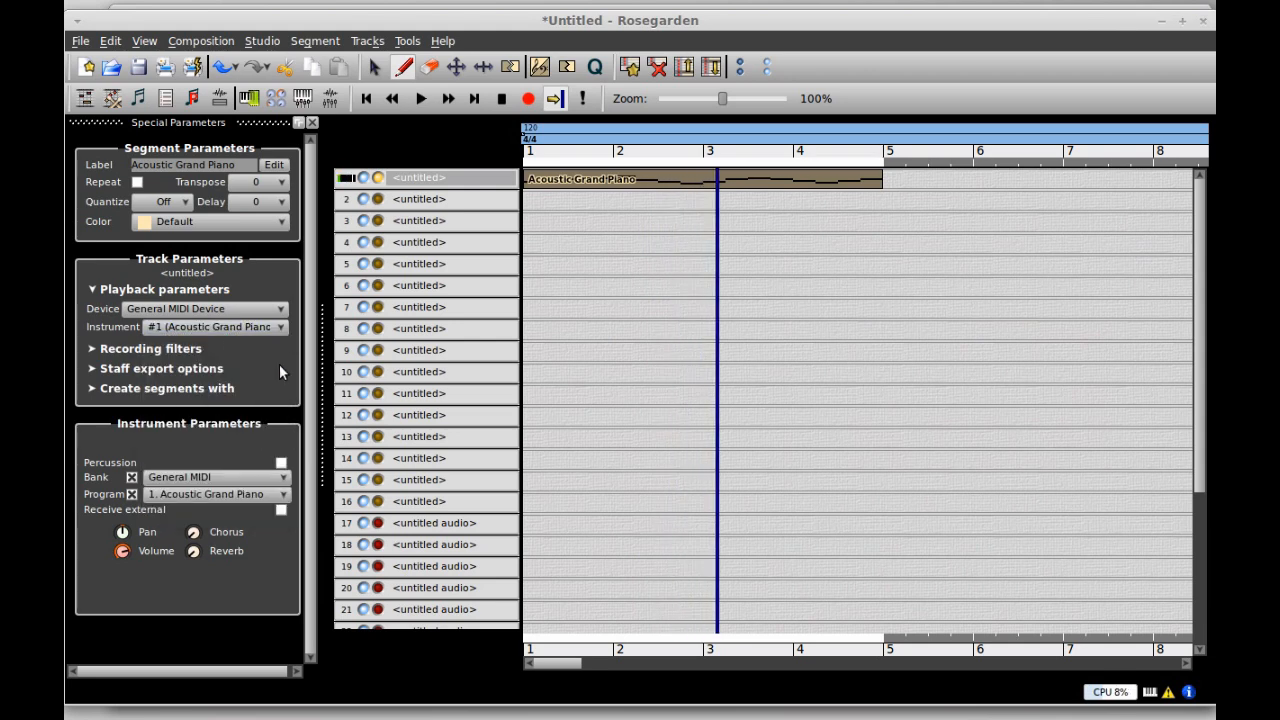
click(285, 496)
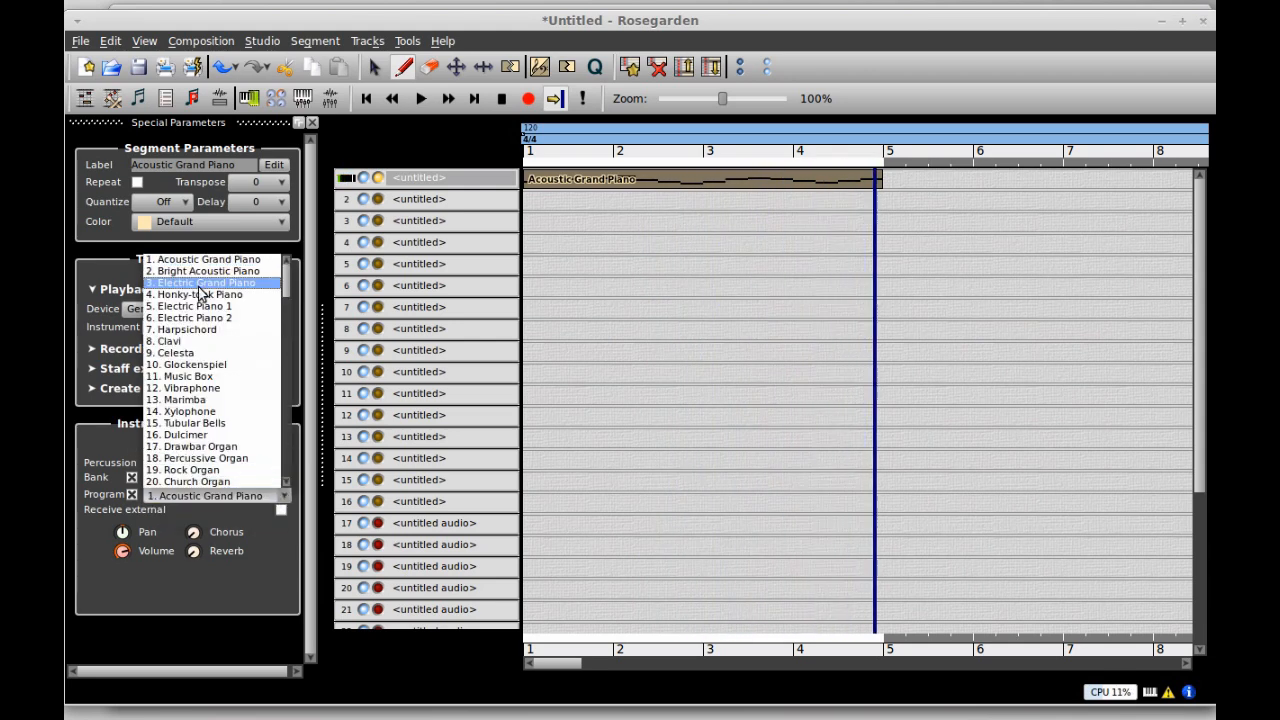
click(200, 318)
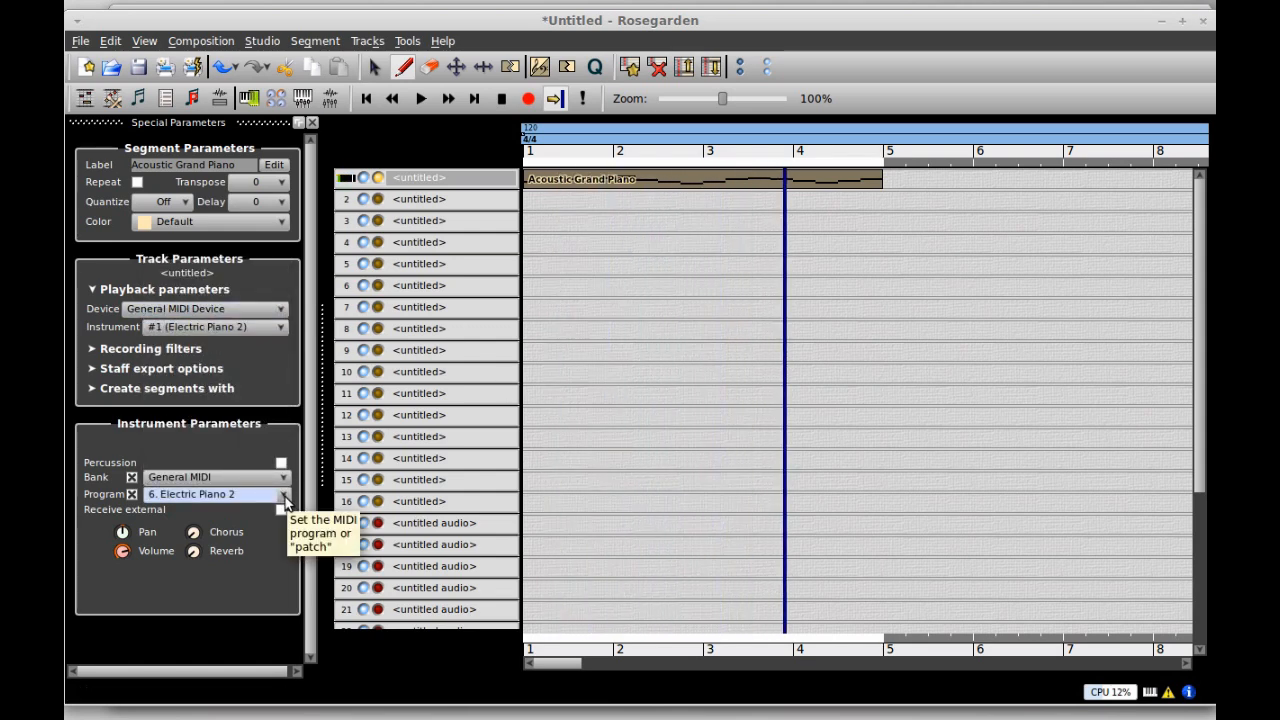
- Try Celesta, Music Box and Tubular Bells, settle on 17. Drawbar Organ, then bring up Qsynth
click(285, 500)
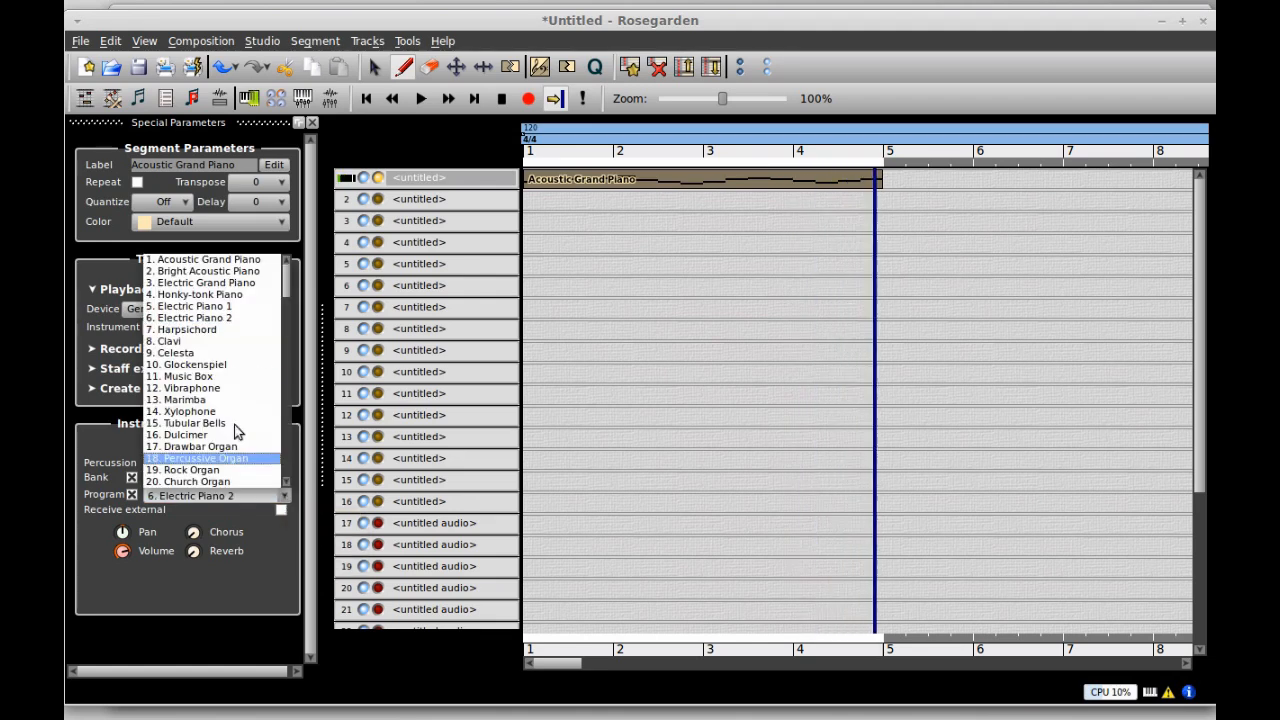
click(222, 354)
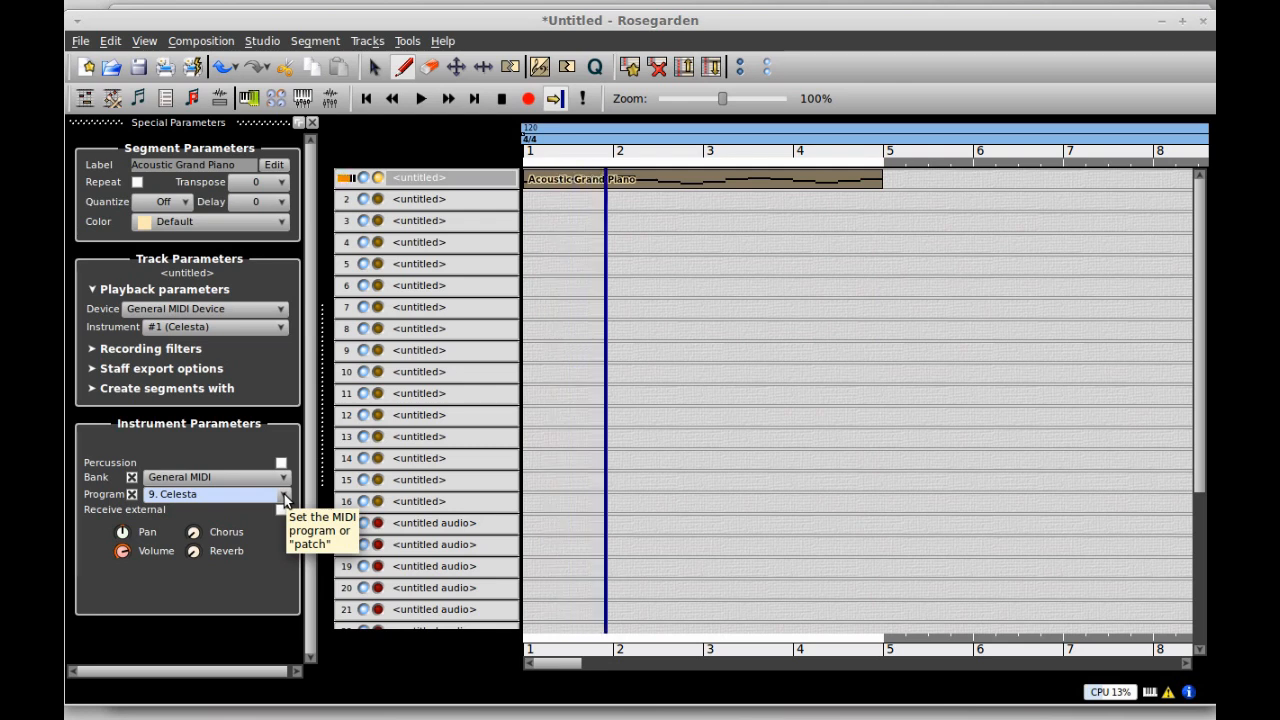
click(285, 498)
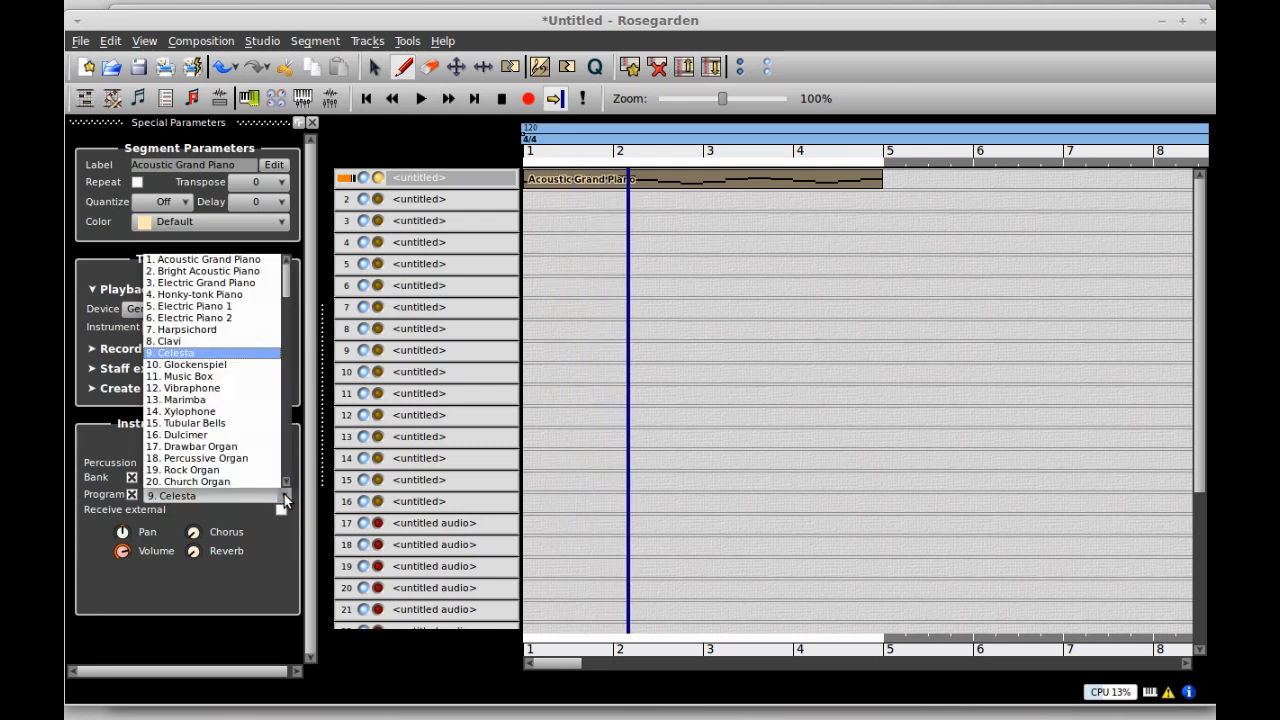
click(246, 376)
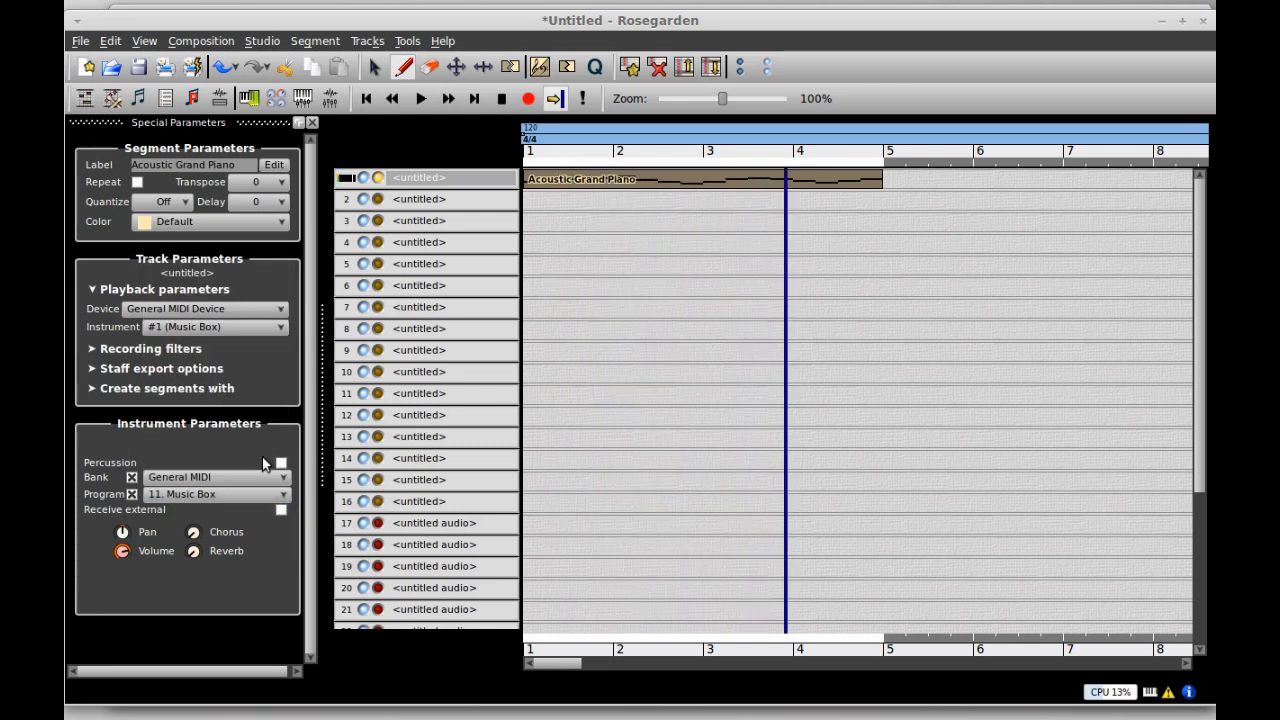
click(285, 498)
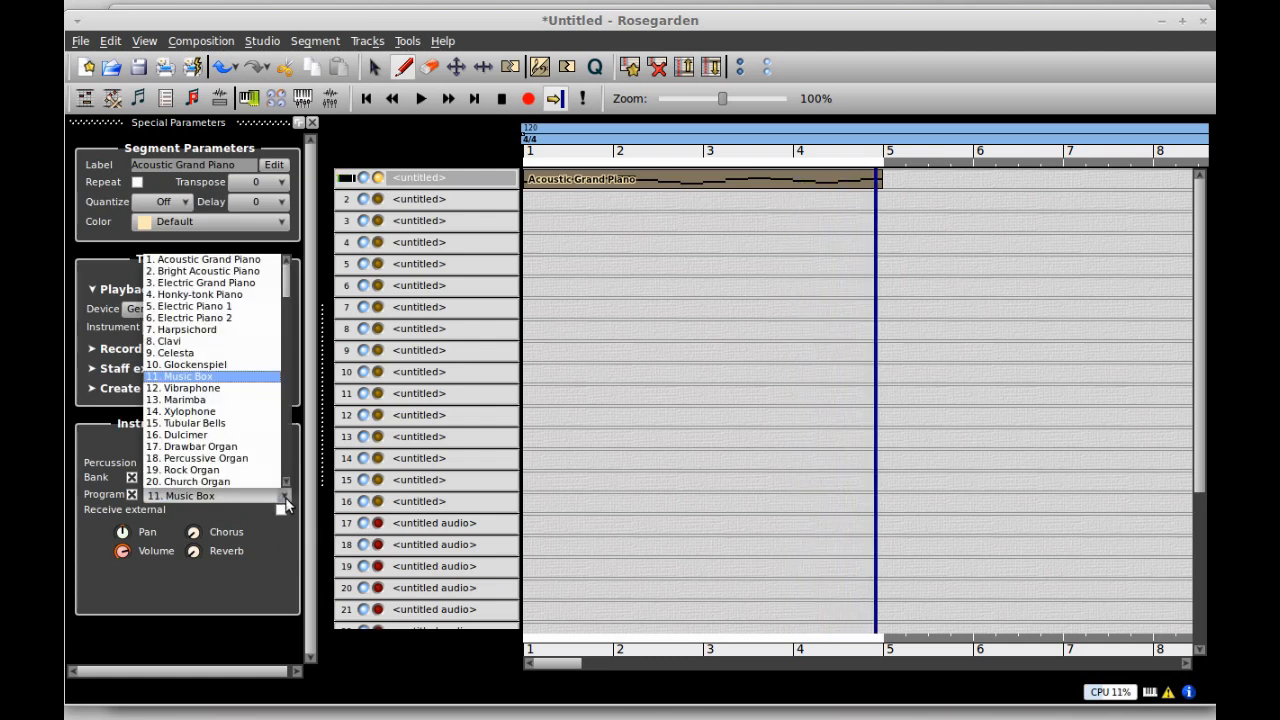
click(224, 425)
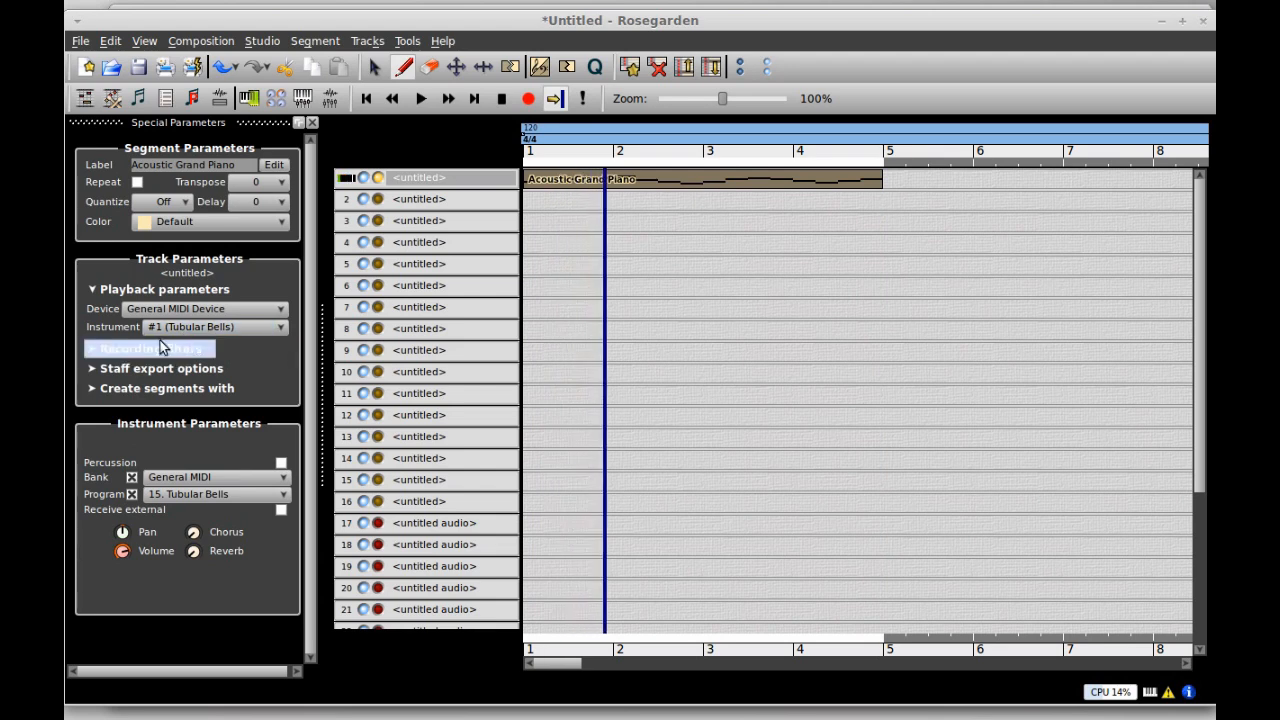
click(284, 497)
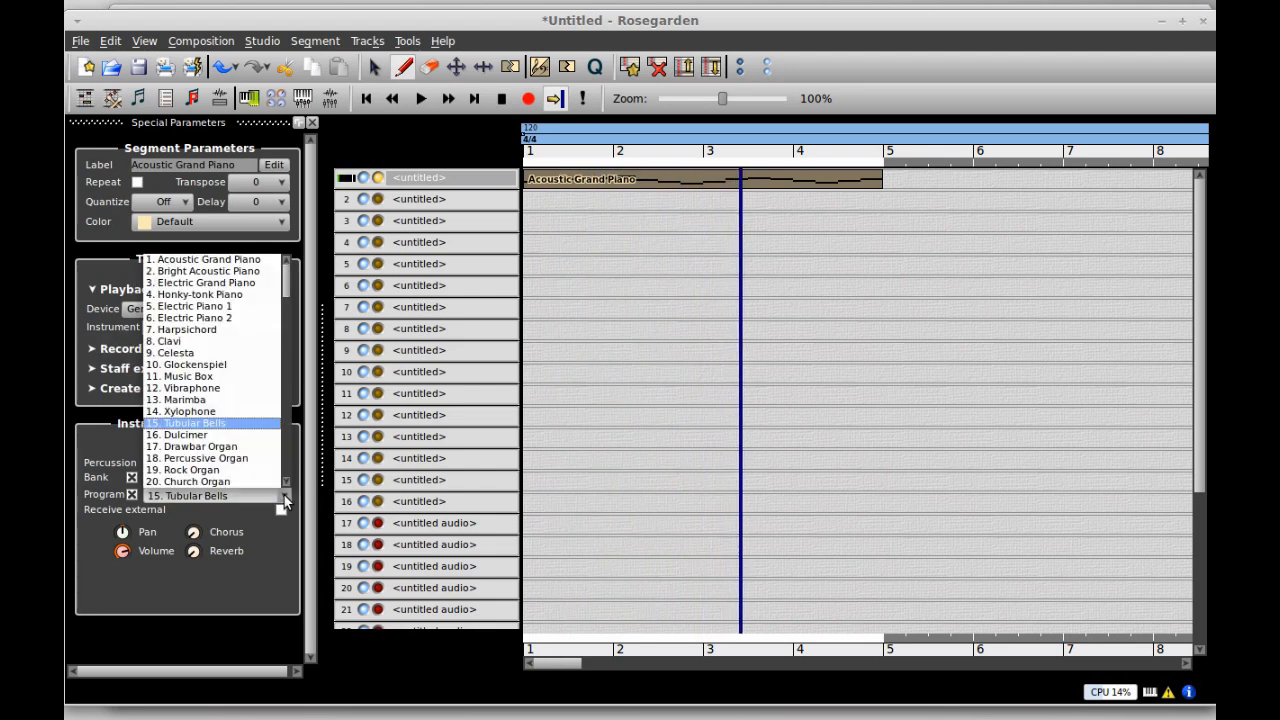
click(226, 447)
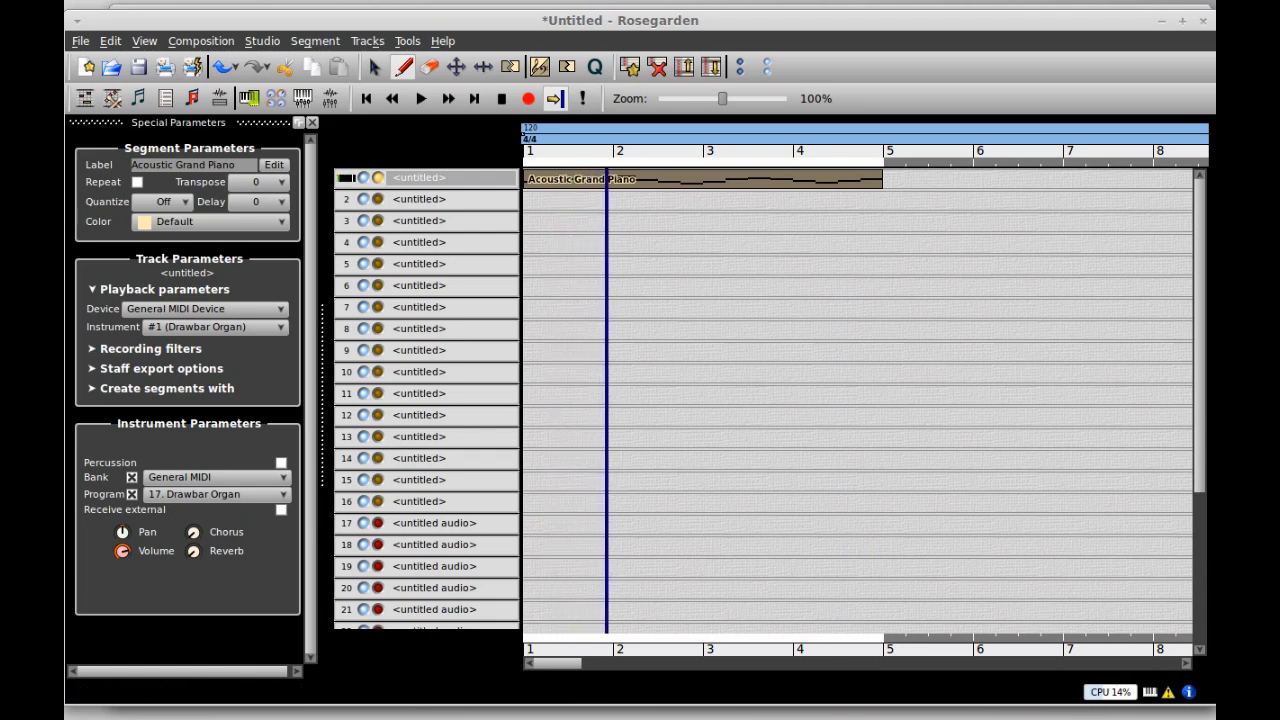
click(1158, 715)
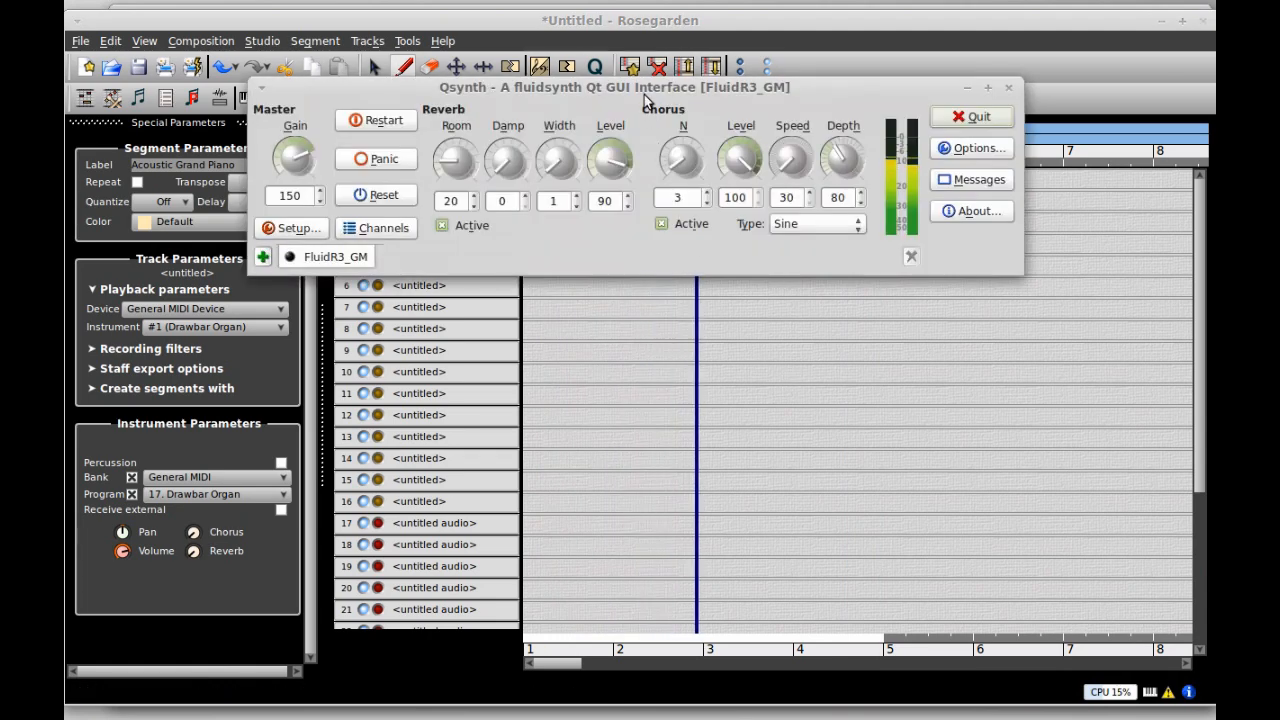
- Place the Qsynth window mid-screen over the notation editor and open its Options dialog
drag(640, 90, 737, 427)
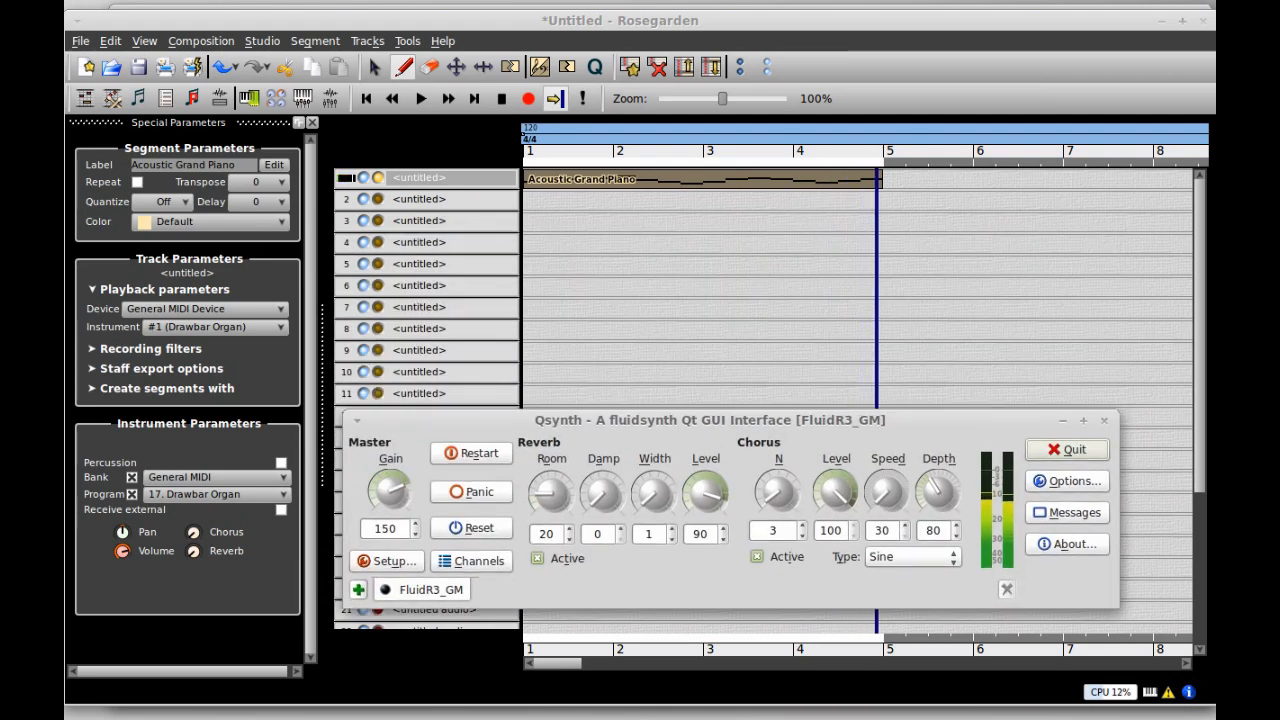
key(alt+Tab)
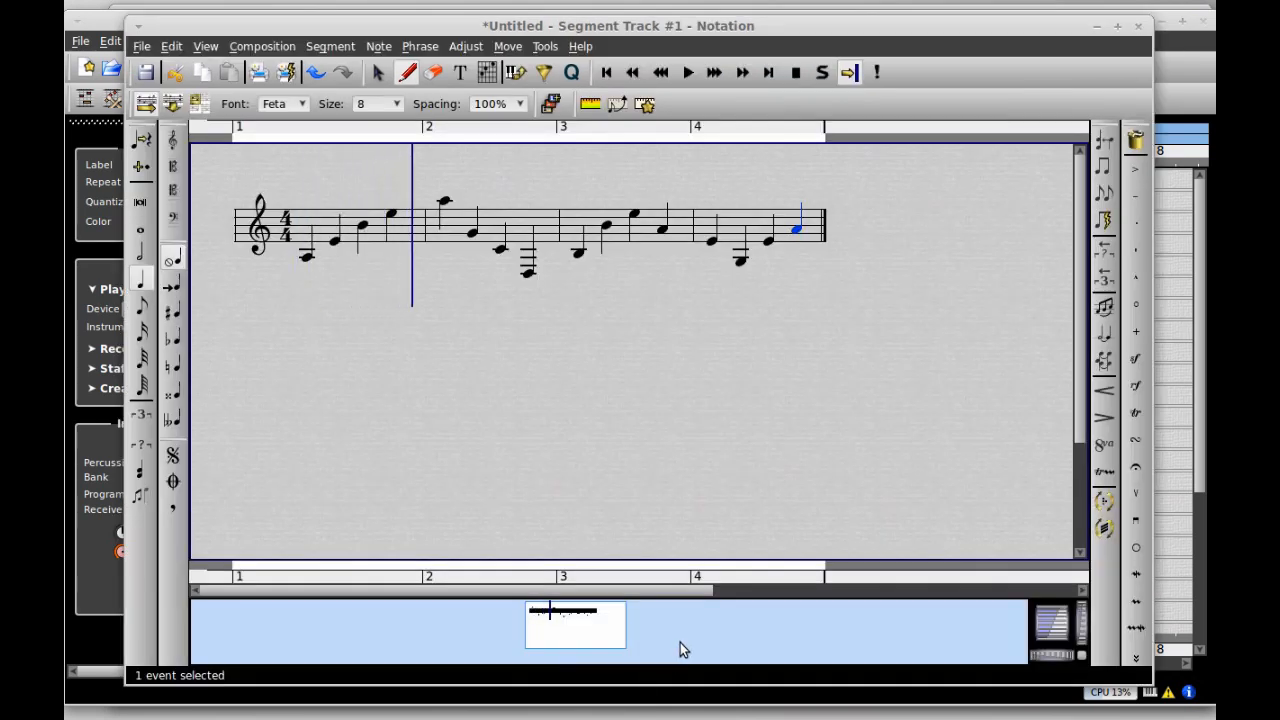
key(alt+Tab)
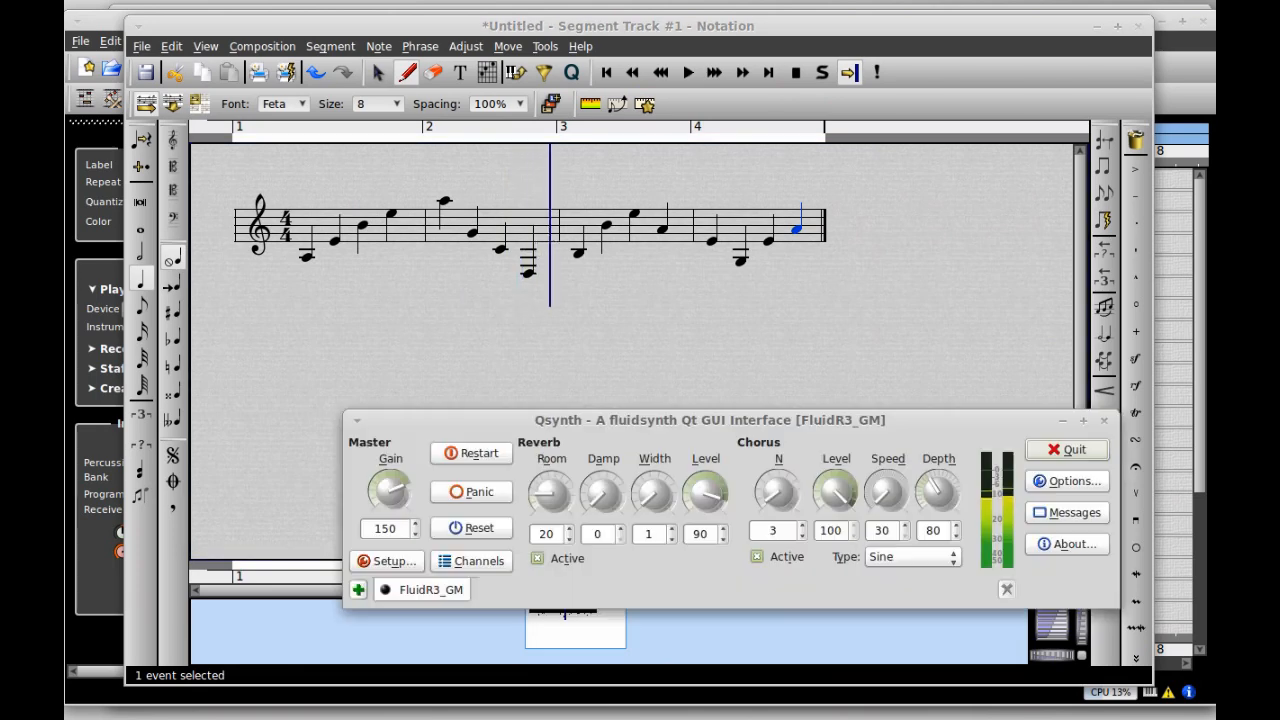
drag(598, 331, 572, 312)
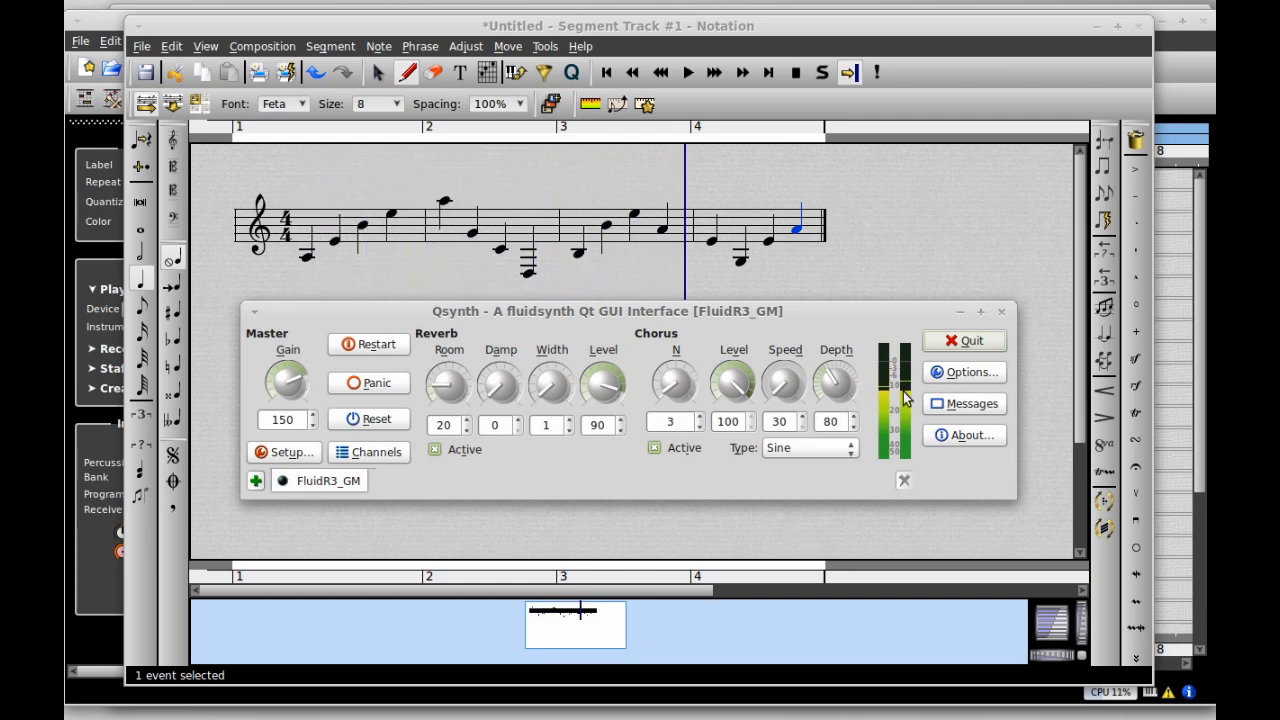
click(968, 374)
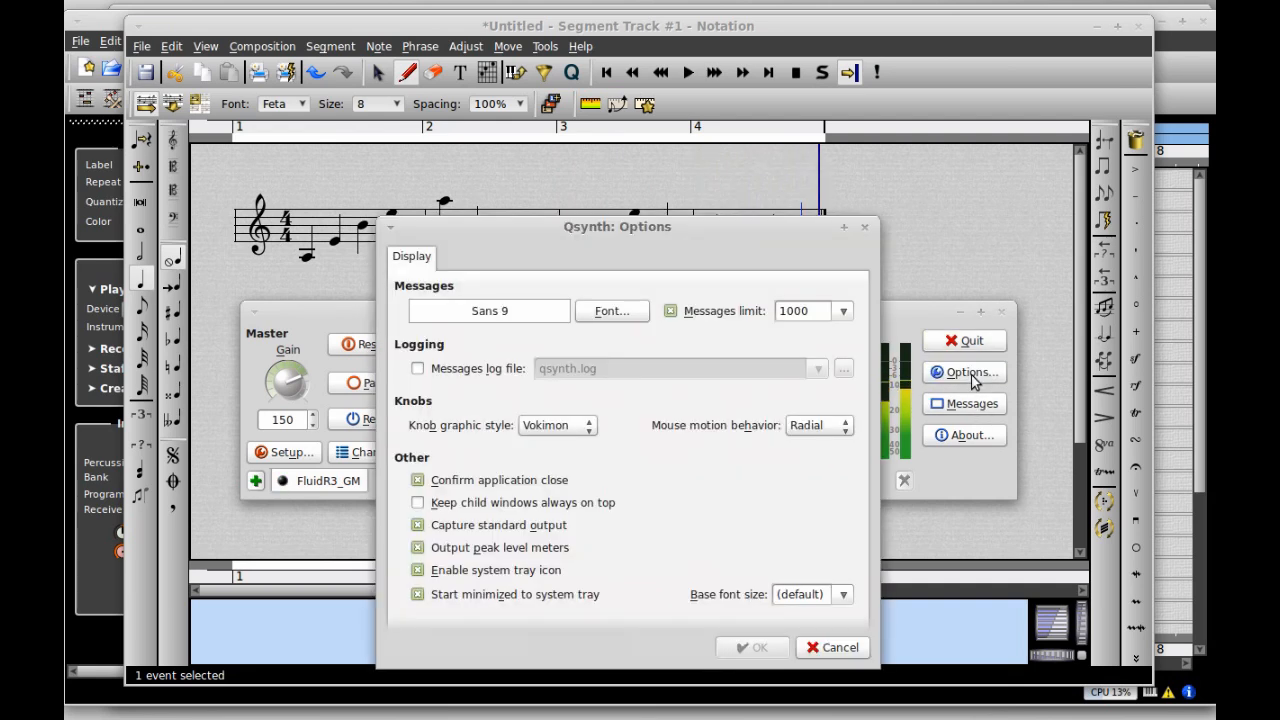
- Shift the Qsynth Options dialog up and left, then close it without applying changes
drag(567, 229, 607, 189)
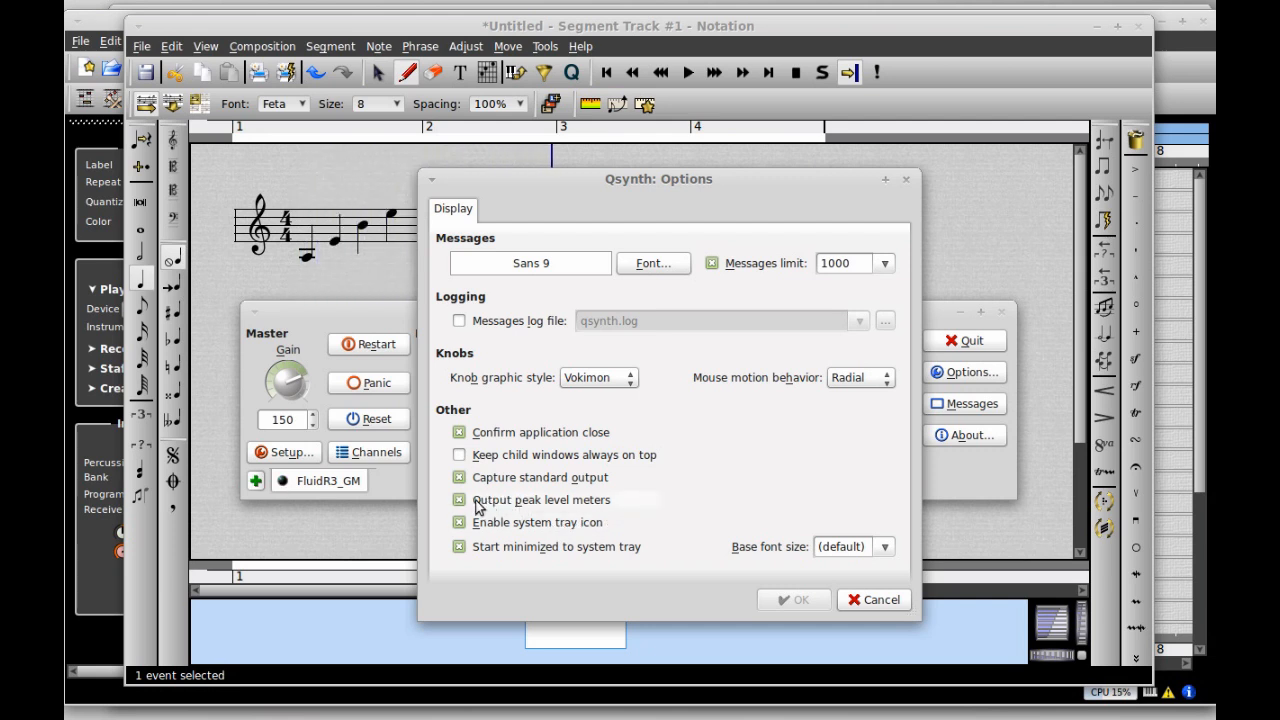
drag(580, 186, 479, 171)
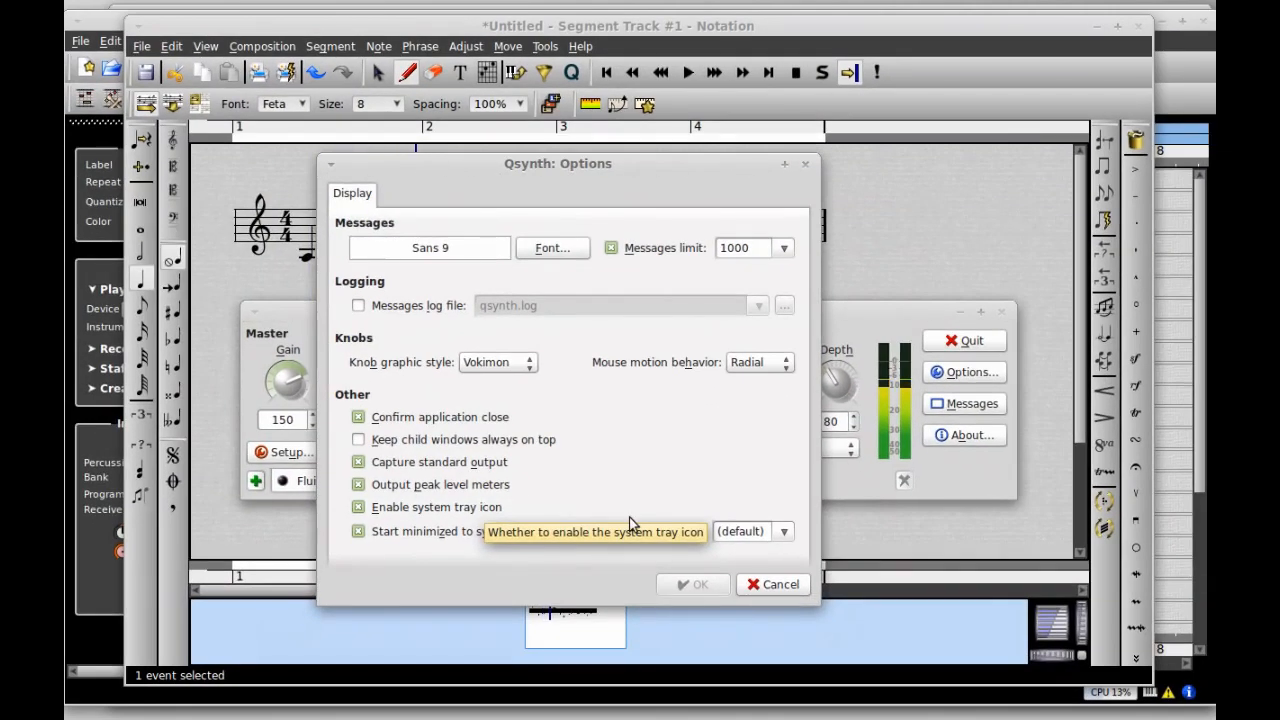
click(772, 584)
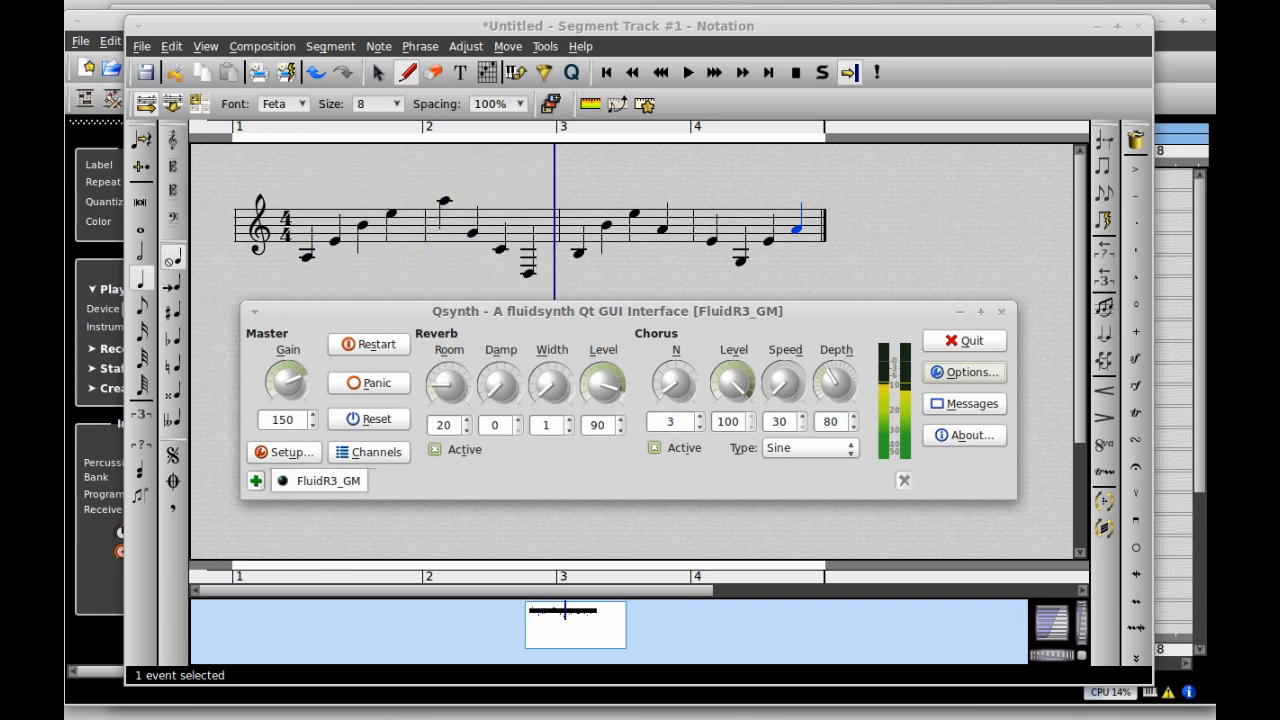
key(alt+Tab)
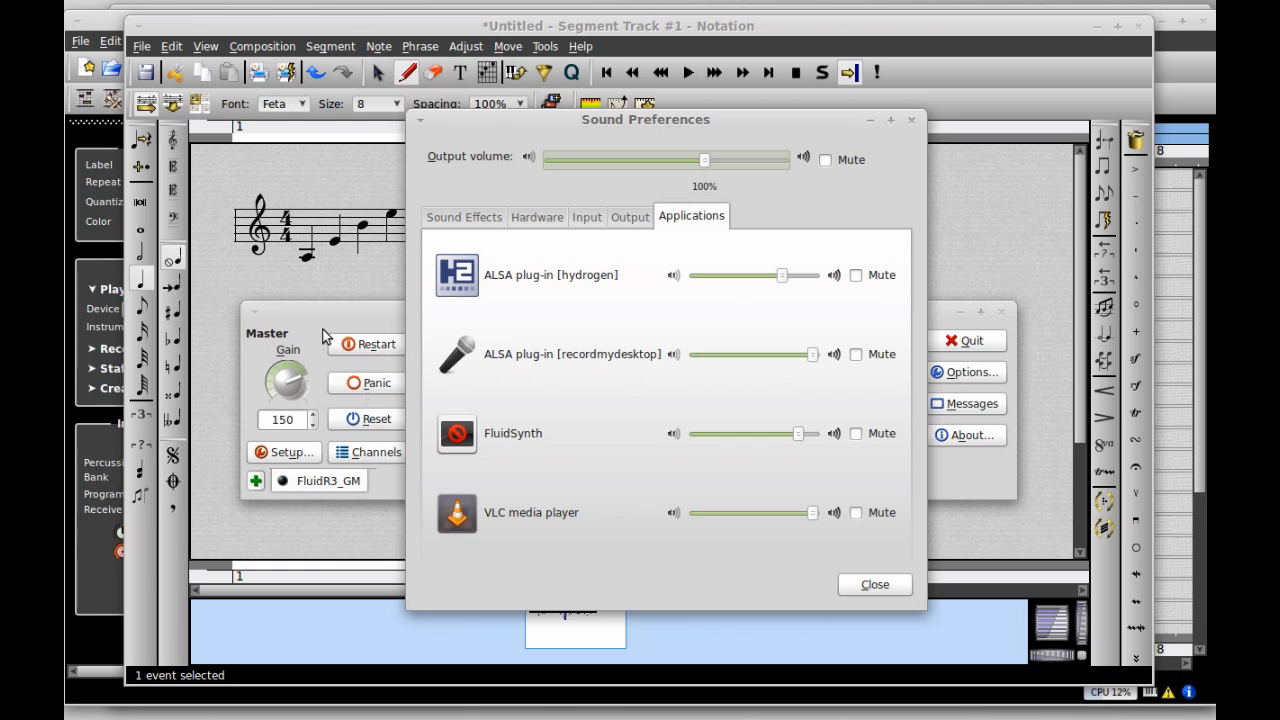
click(890, 120)
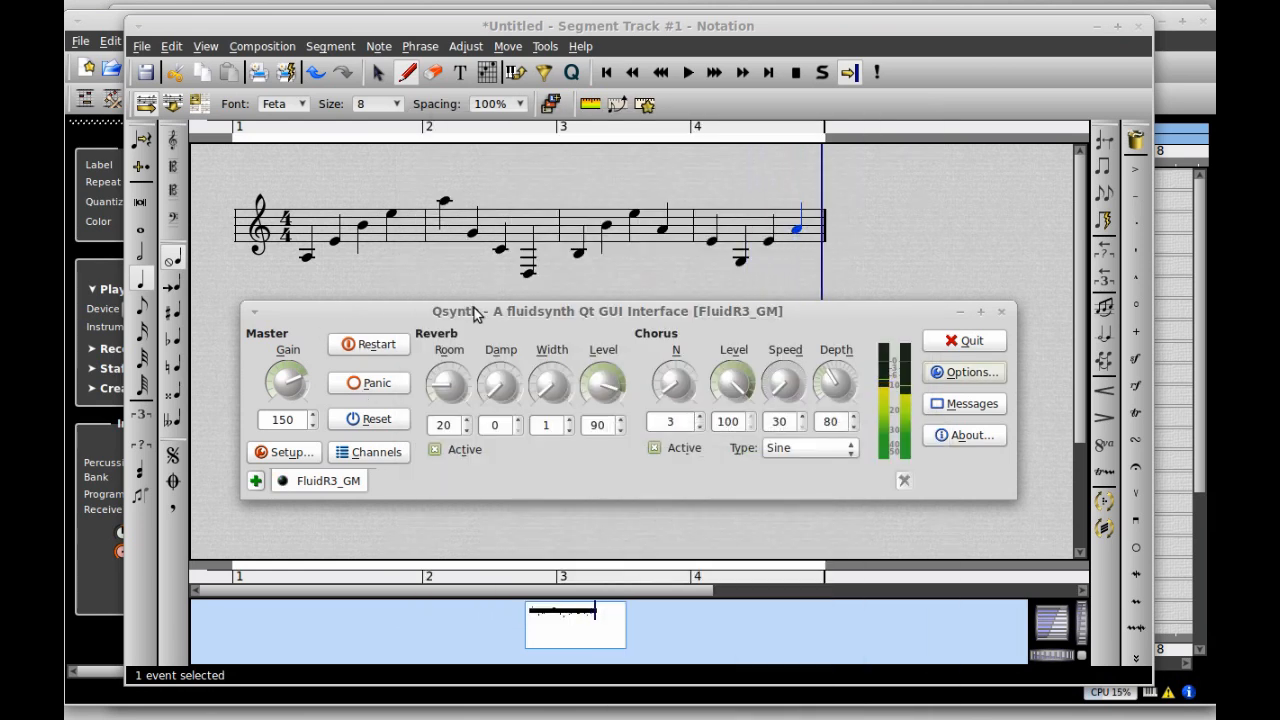
click(284, 452)
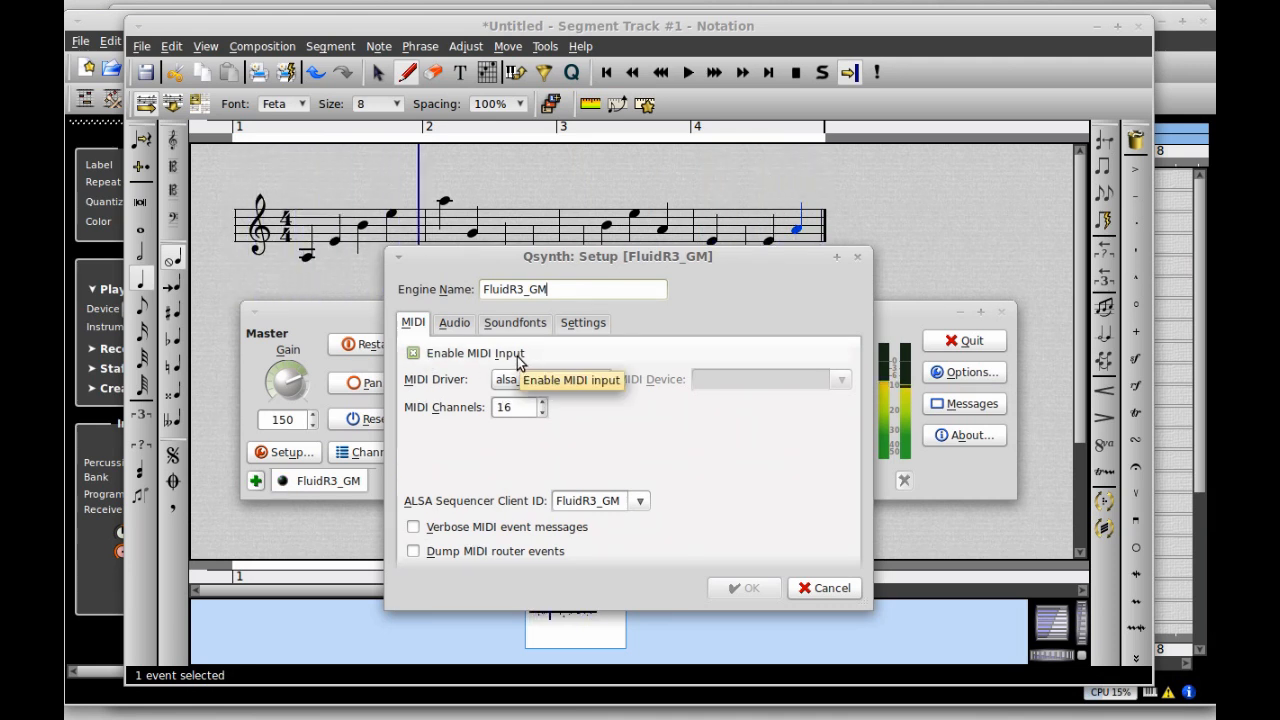
- Review Qsynth Setup's Audio, Soundfonts, MIDI and Settings tabs, keeping pulseaudio, and widen the Current column
click(452, 325)
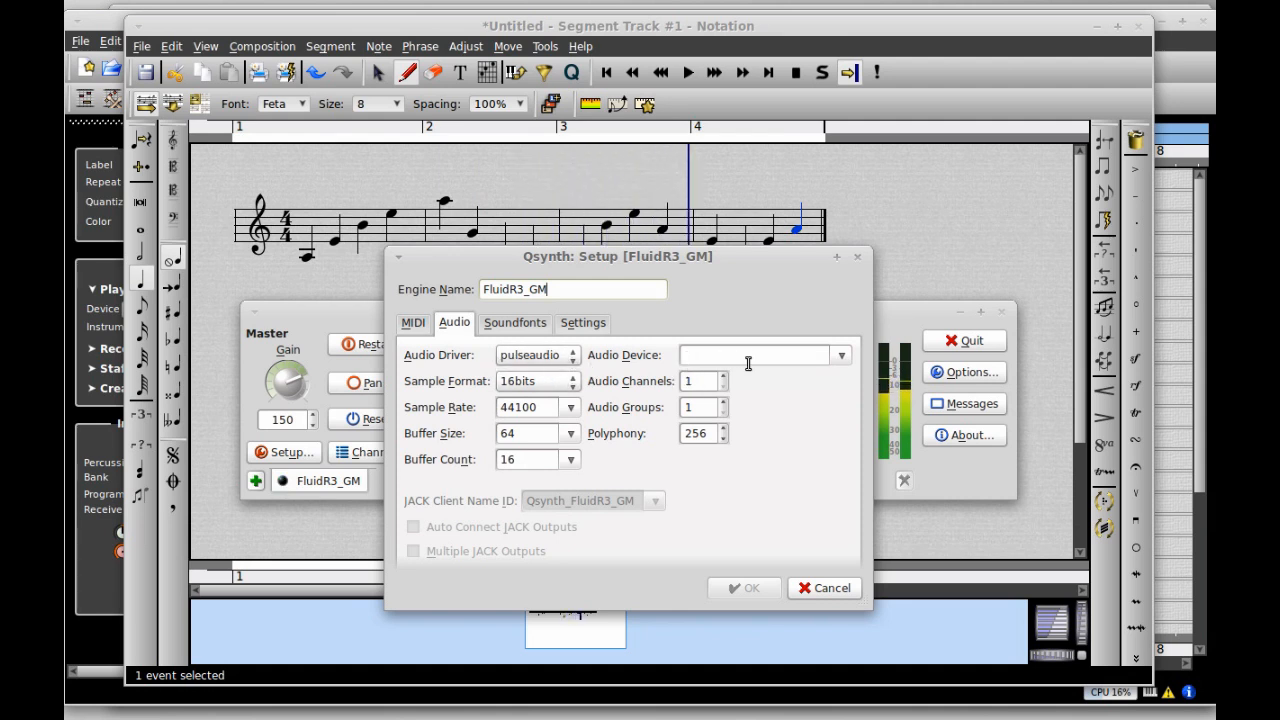
click(541, 330)
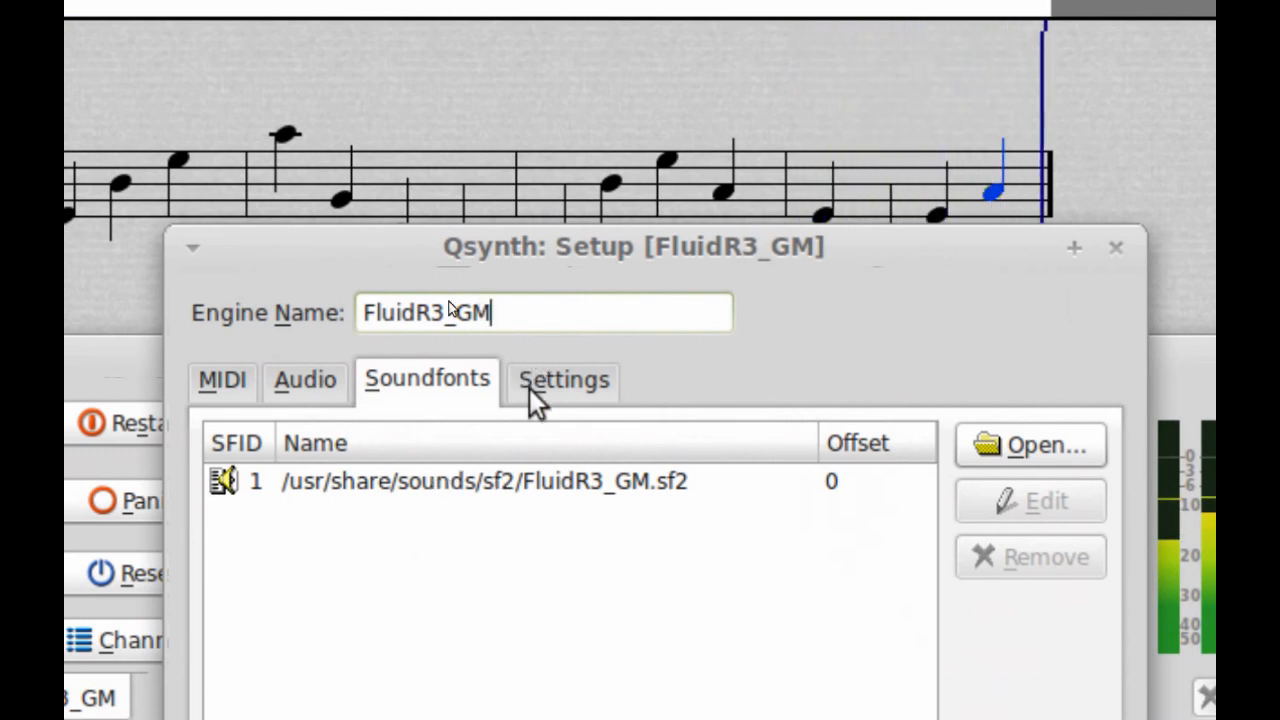
click(236, 390)
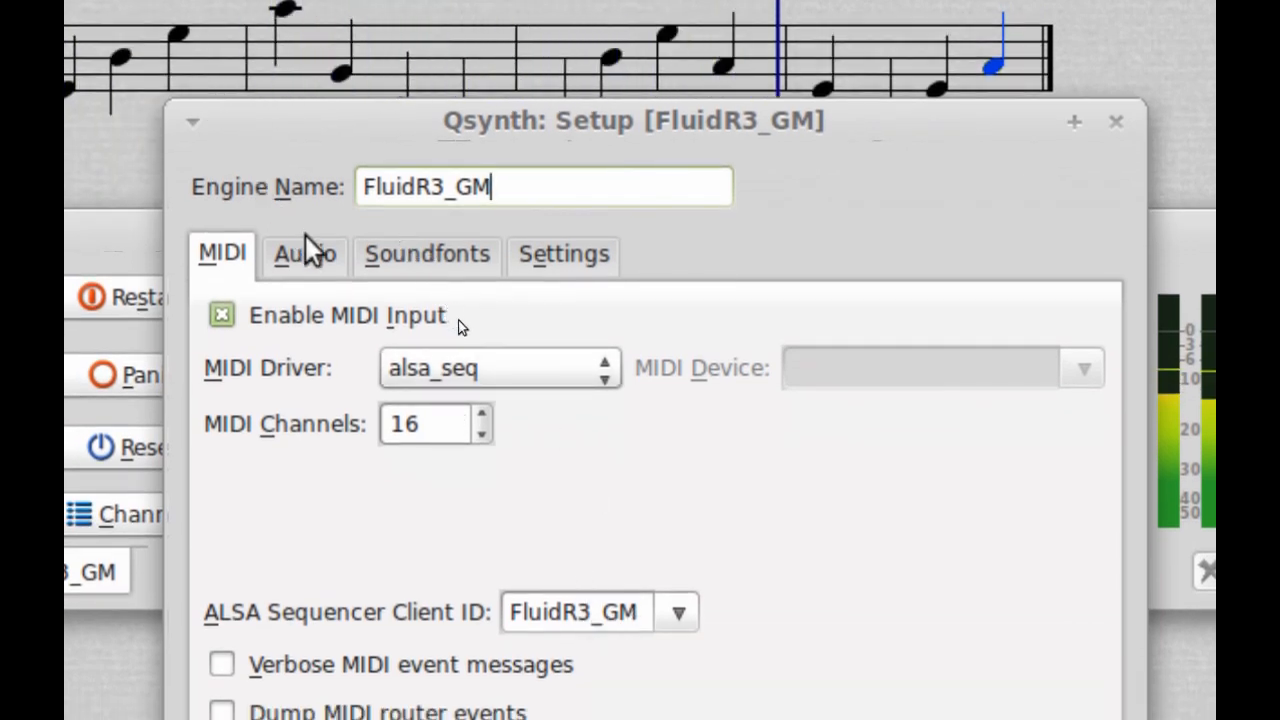
click(323, 268)
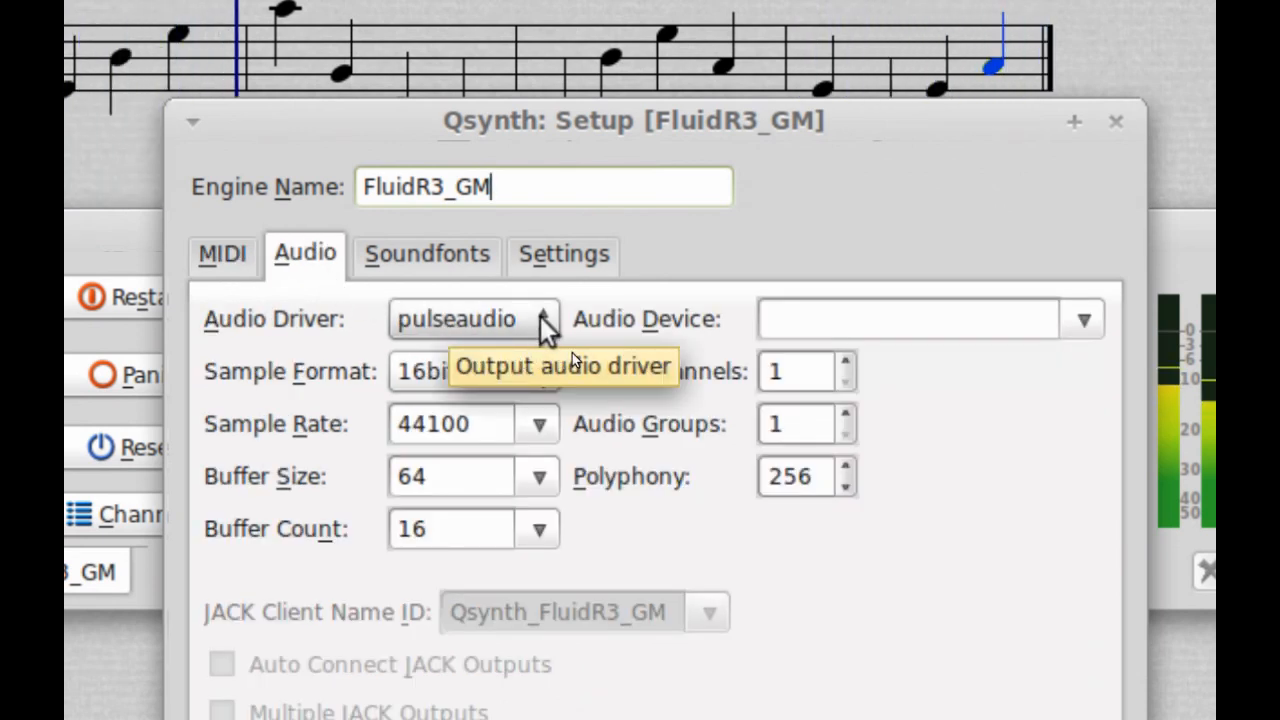
click(540, 322)
click(488, 318)
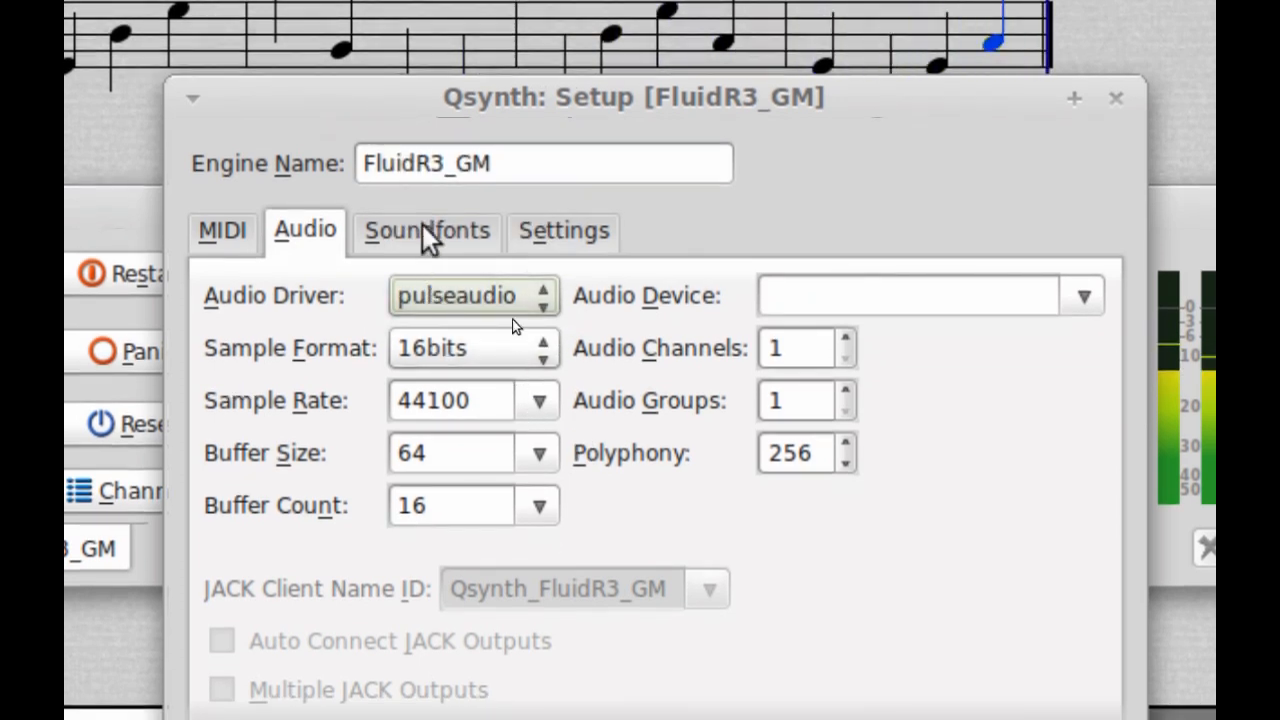
click(423, 232)
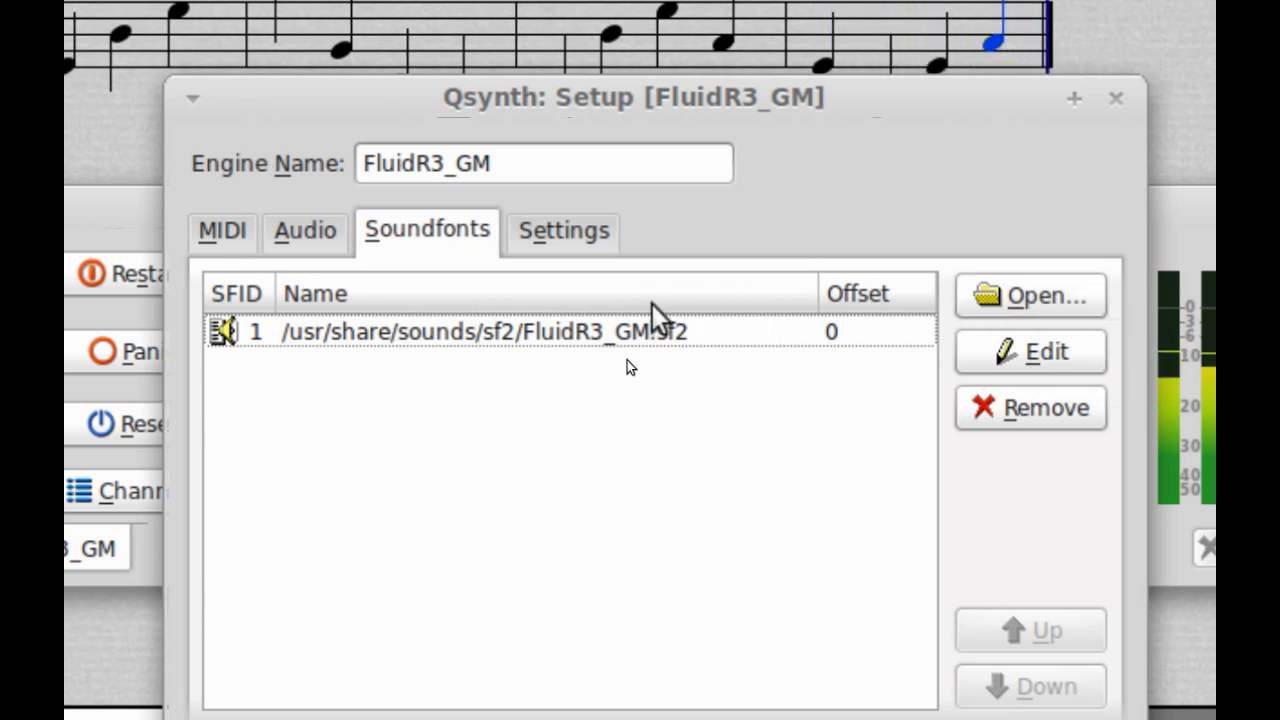
click(589, 244)
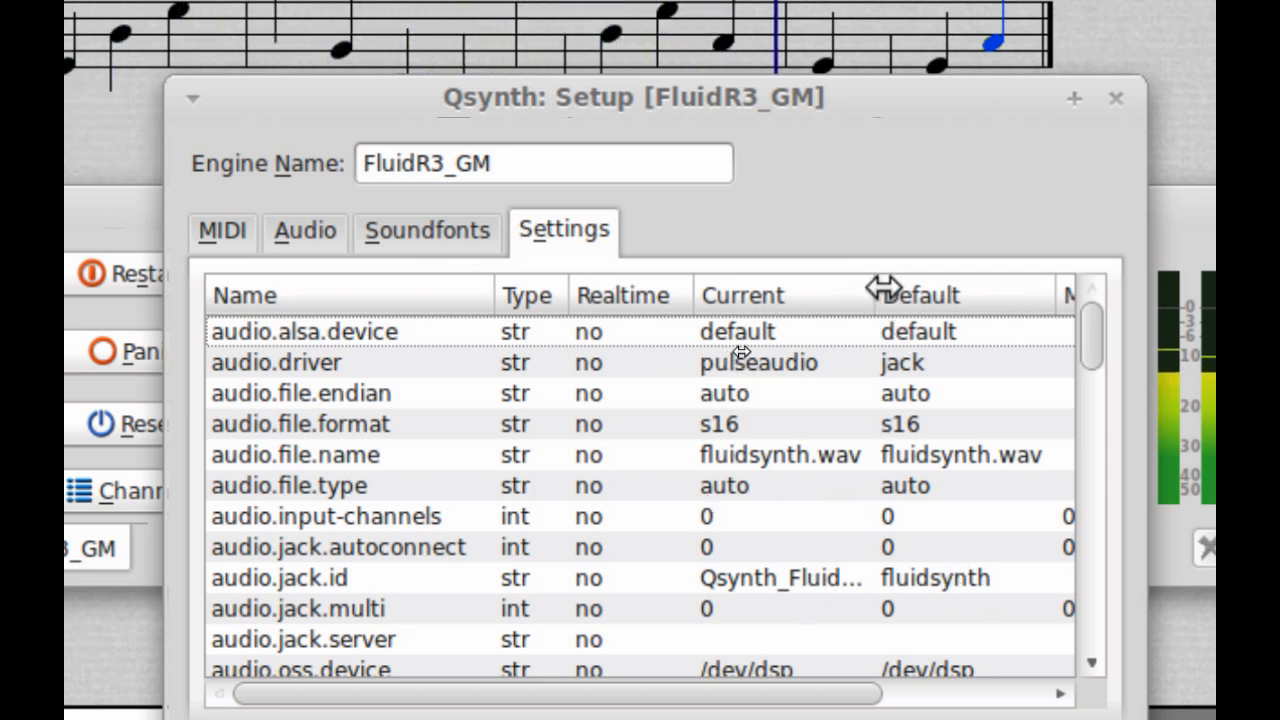
drag(884, 290, 928, 290)
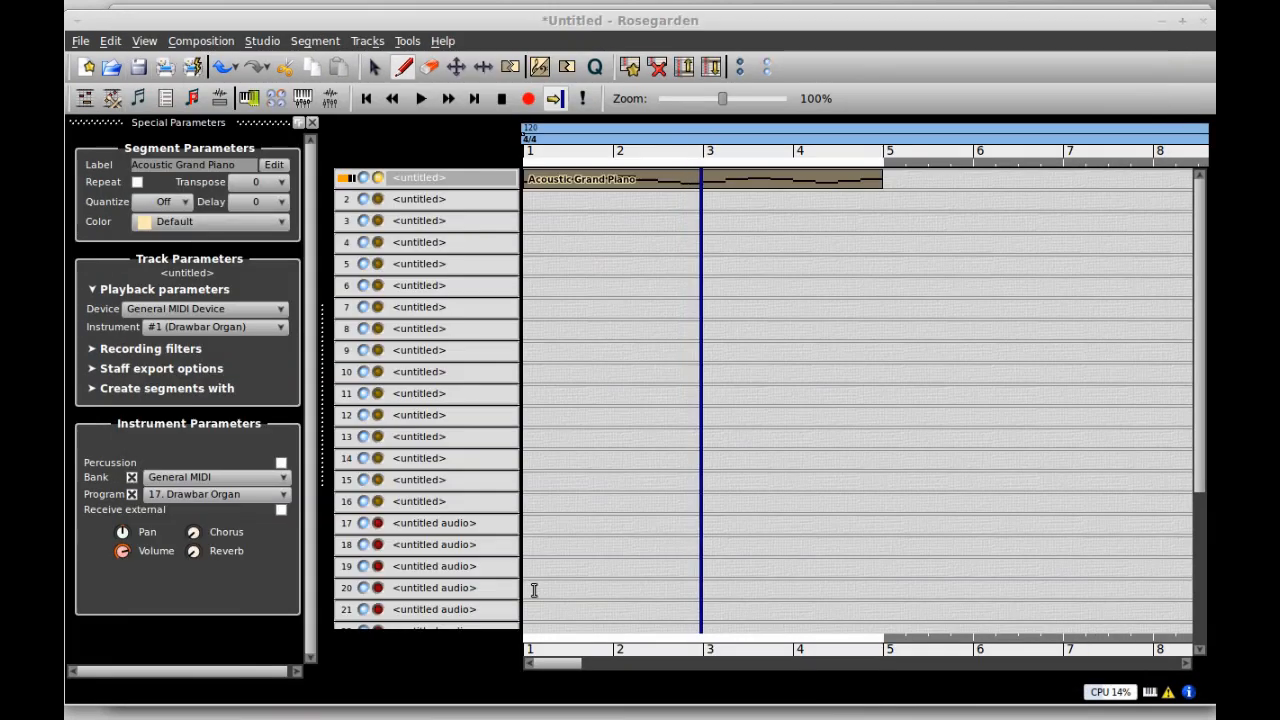
click(250, 99)
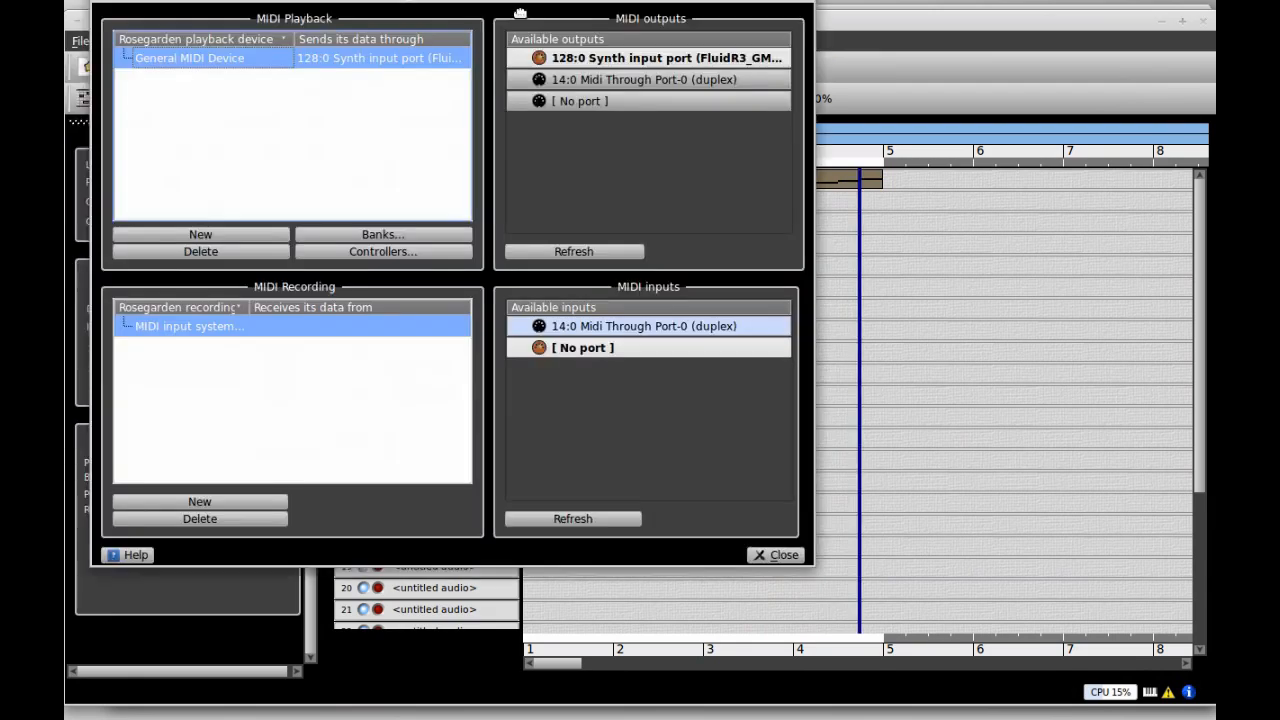
drag(520, 14, 670, 193)
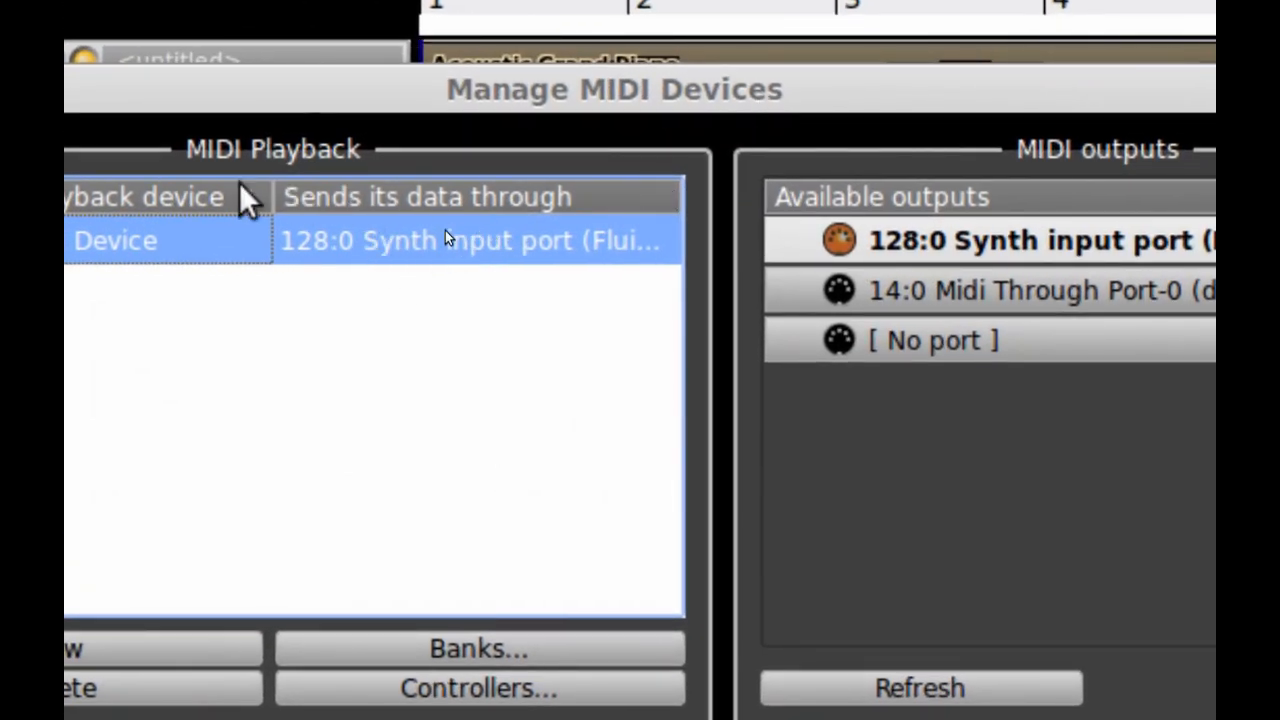
drag(268, 200, 170, 200)
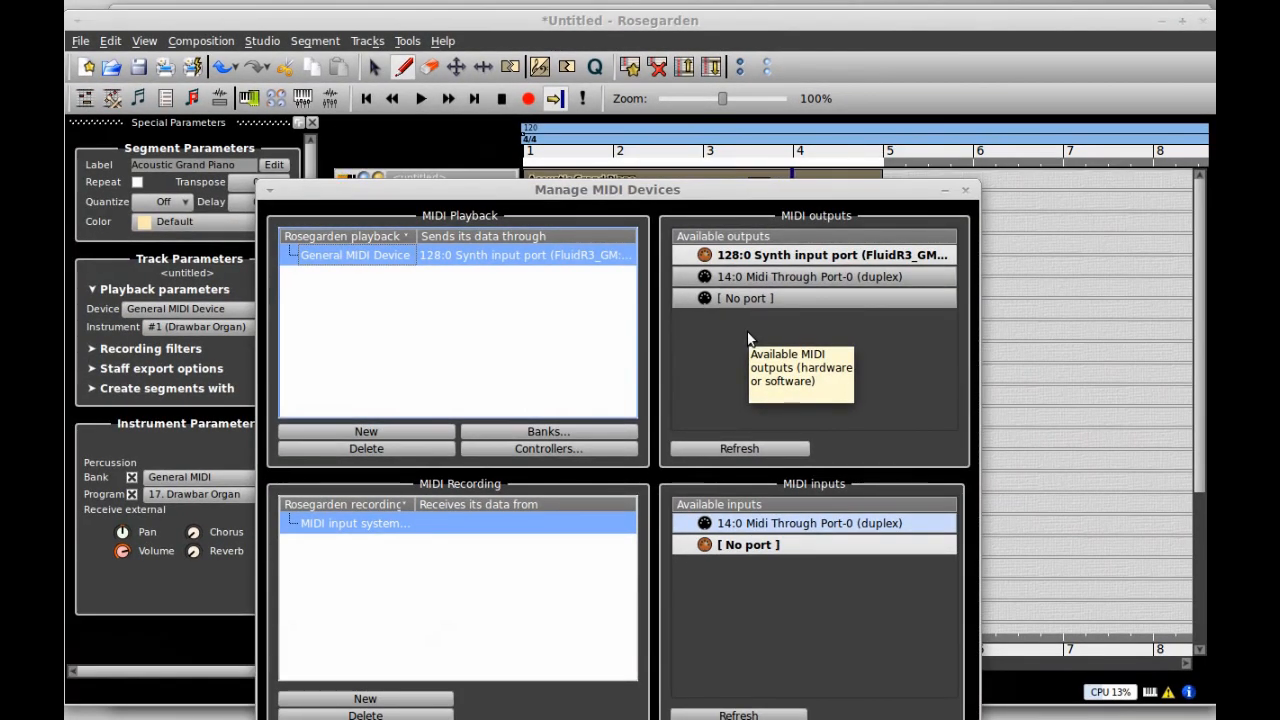
drag(716, 193, 711, 77)
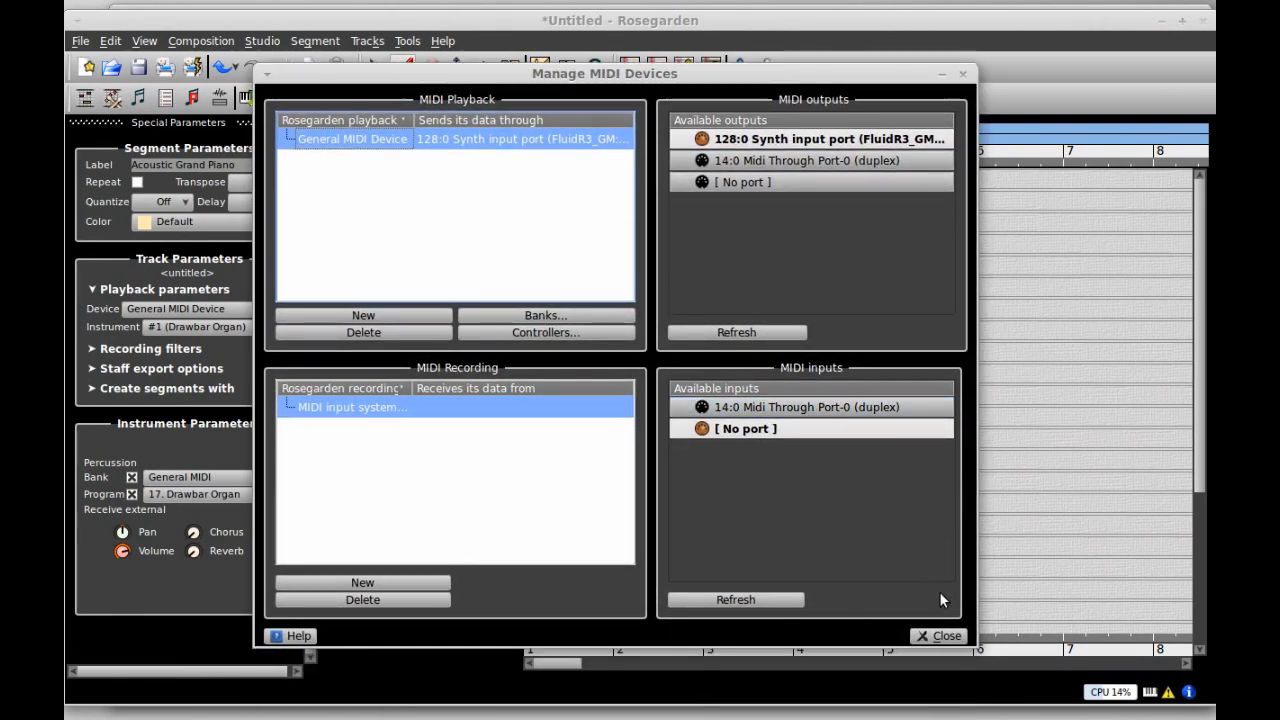
click(944, 635)
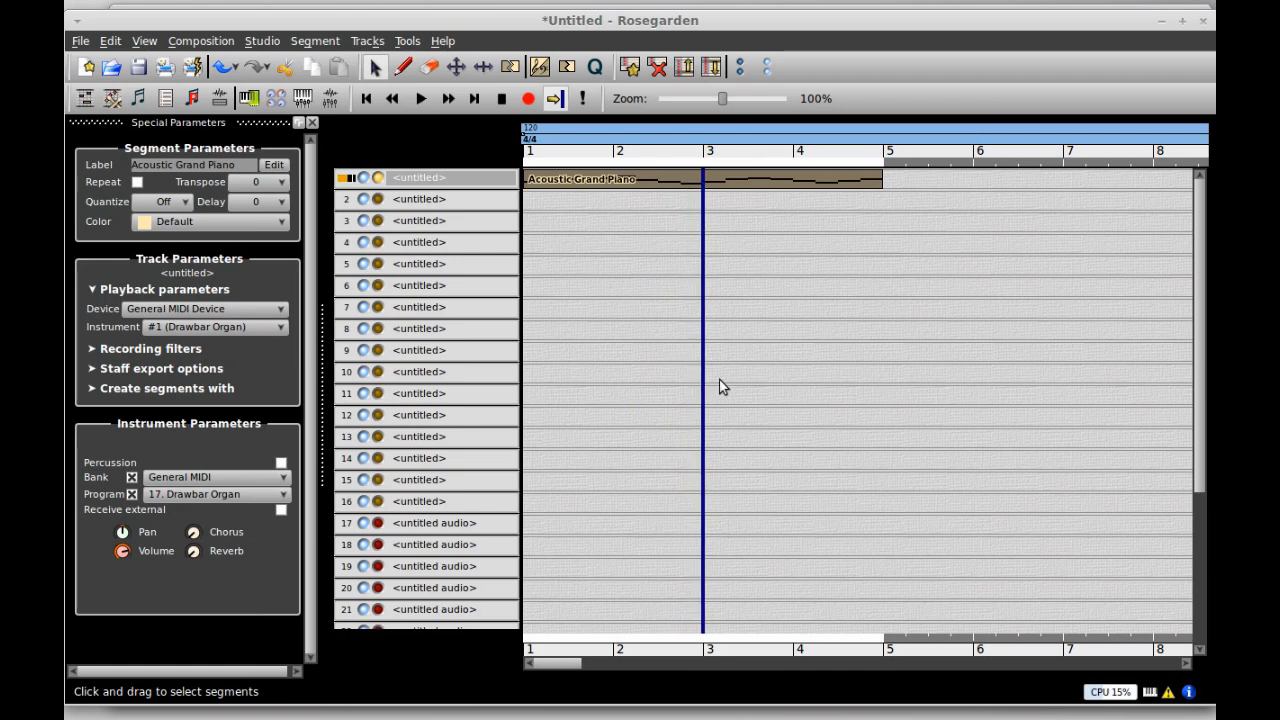
- Dismiss the recorder's tray menu, cancel Qsynth Setup without saving, and close Qsynth's main window
right_click(1130, 718)
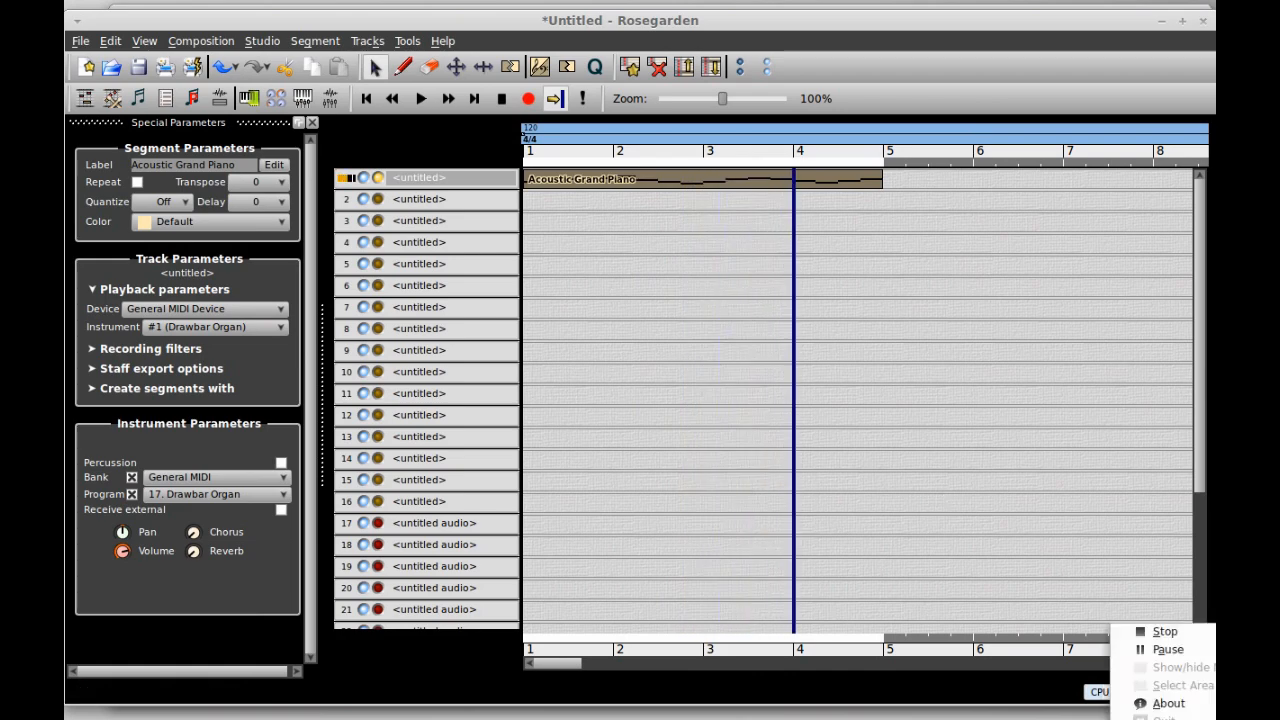
key(Escape)
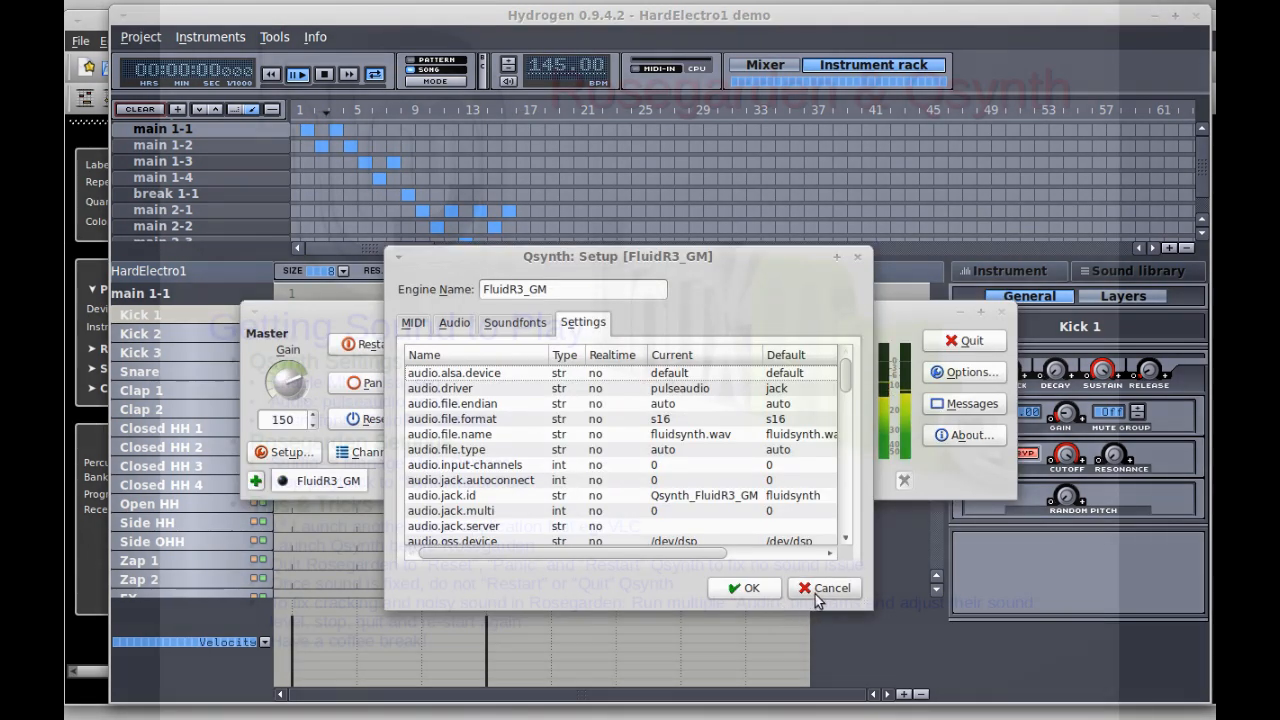
click(815, 594)
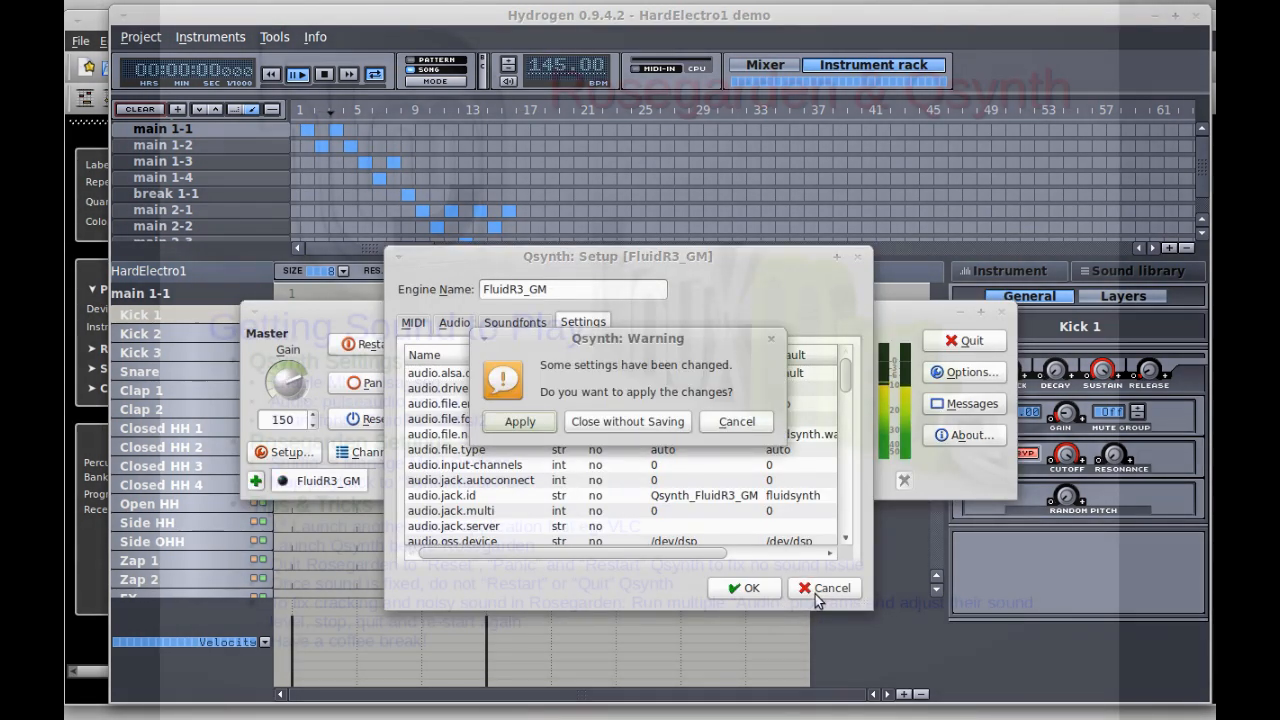
click(657, 427)
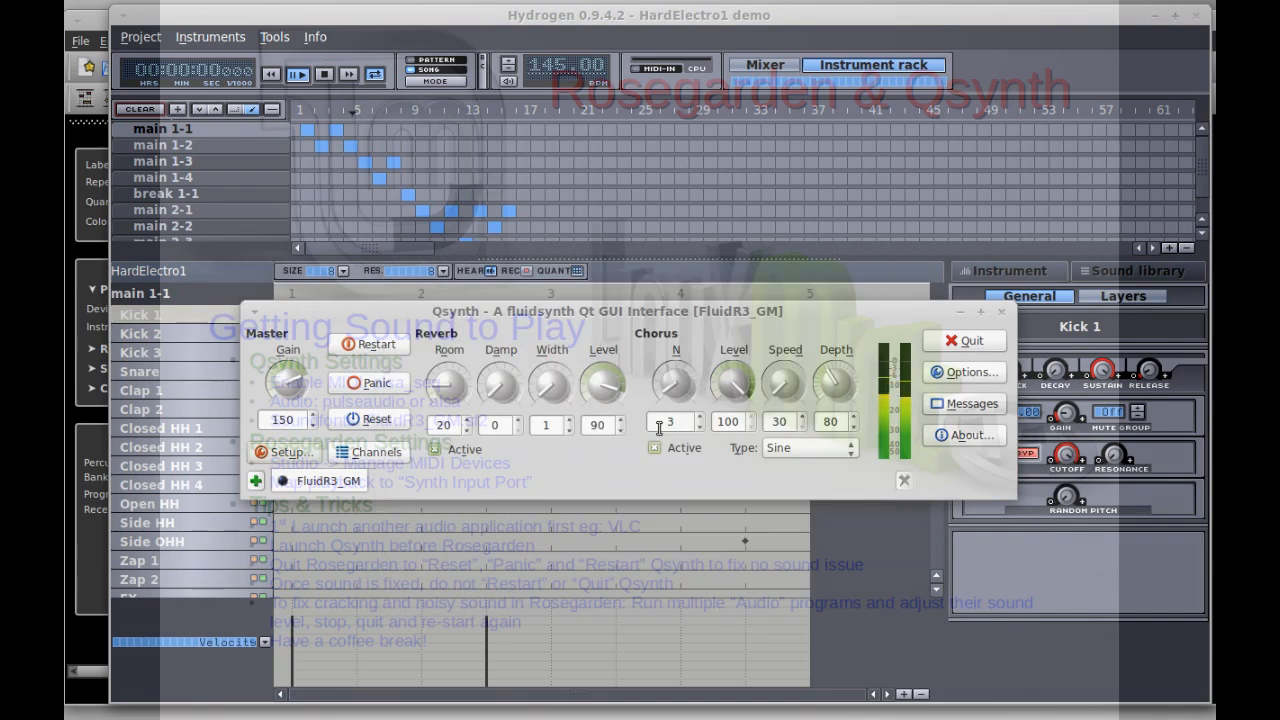
click(1004, 314)
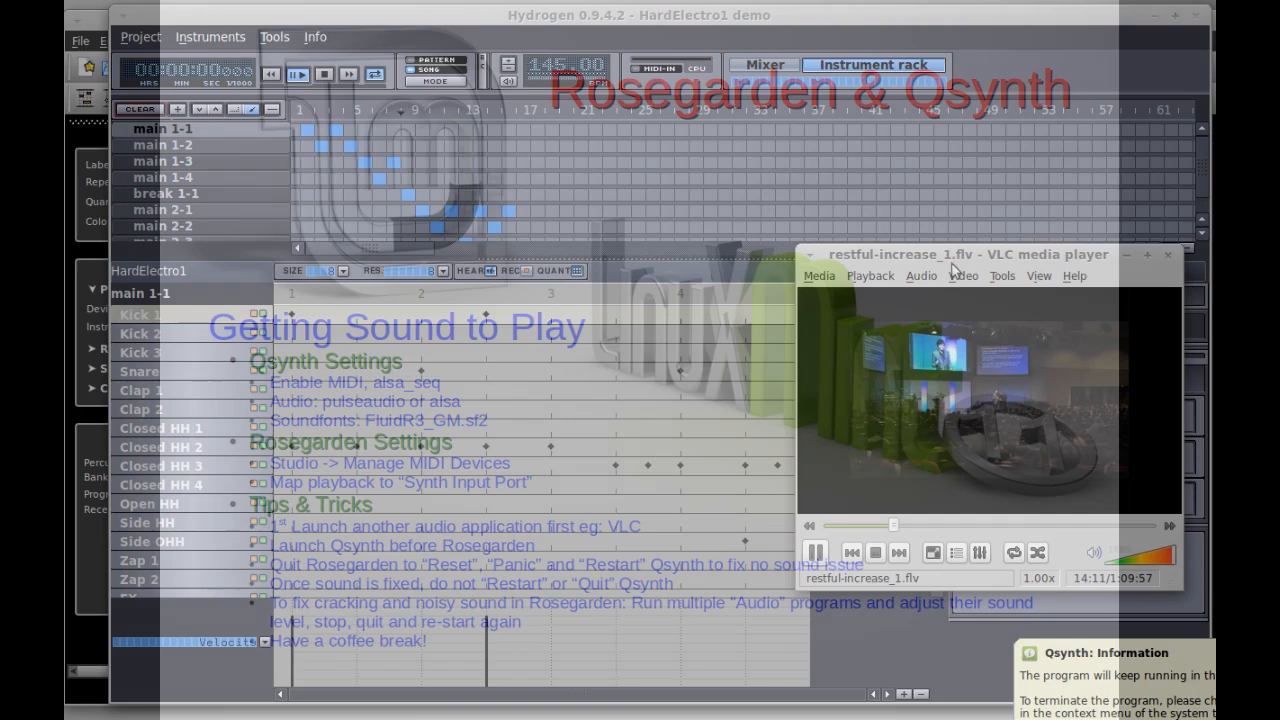
- Minimize Hydrogen, the Rosegarden main window and the Notation editor, moving the VLC player down-left
drag(947, 256, 481, 215)
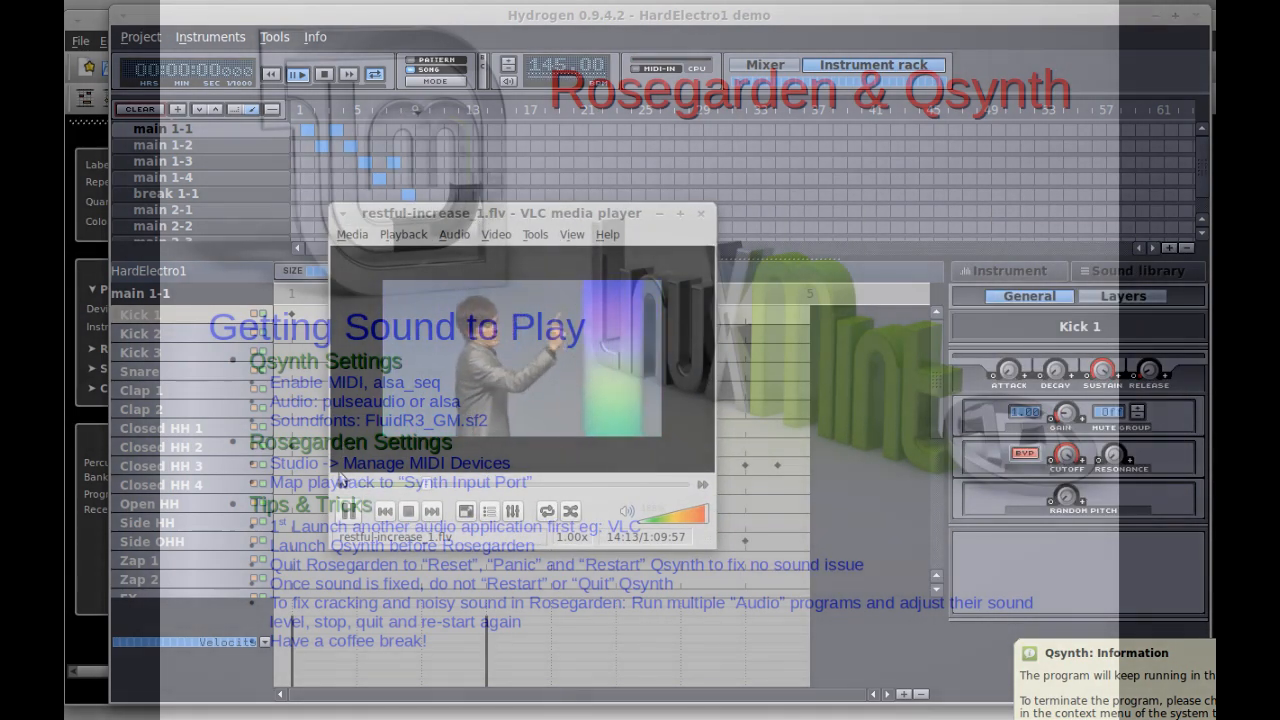
click(1149, 18)
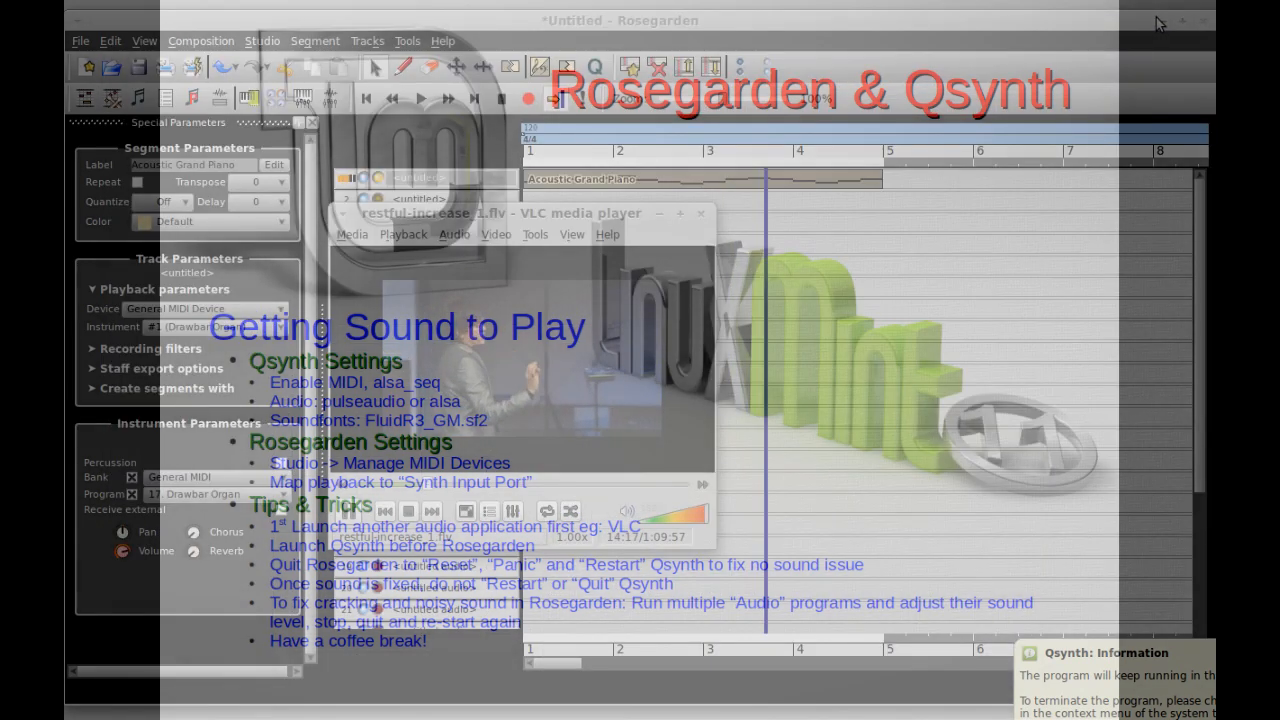
click(1158, 24)
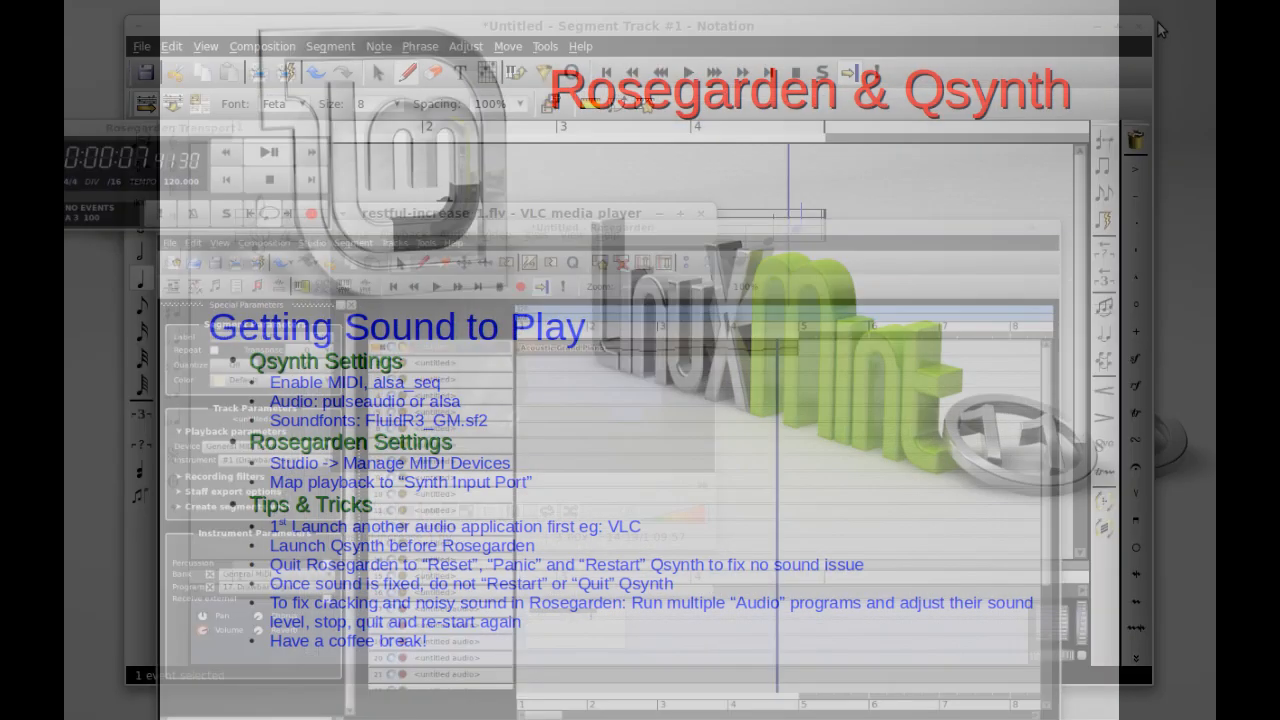
click(1097, 27)
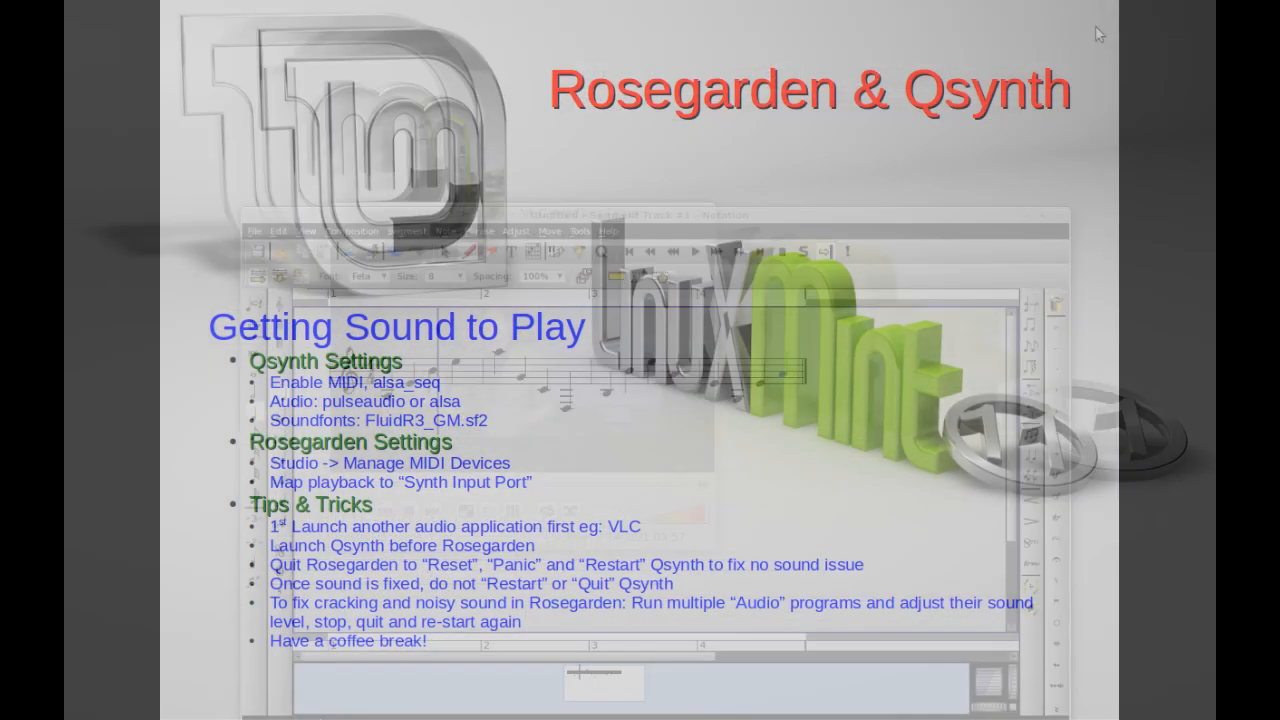
drag(564, 215, 401, 316)
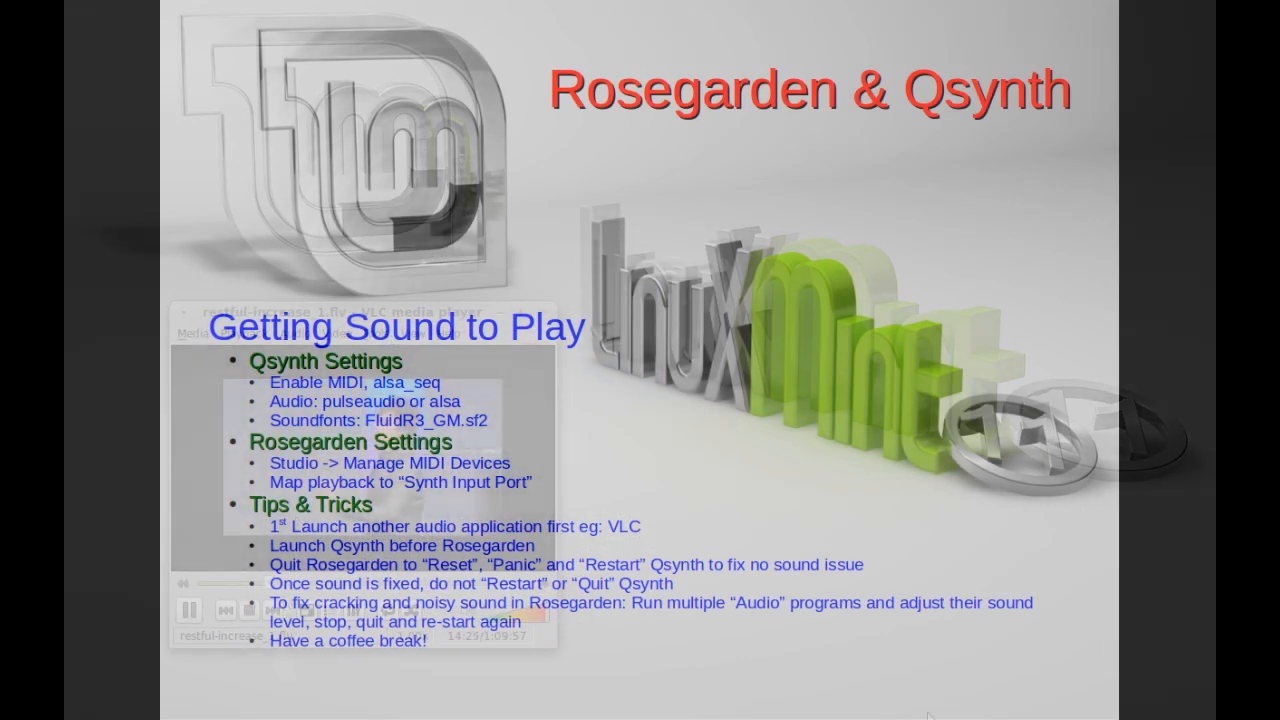